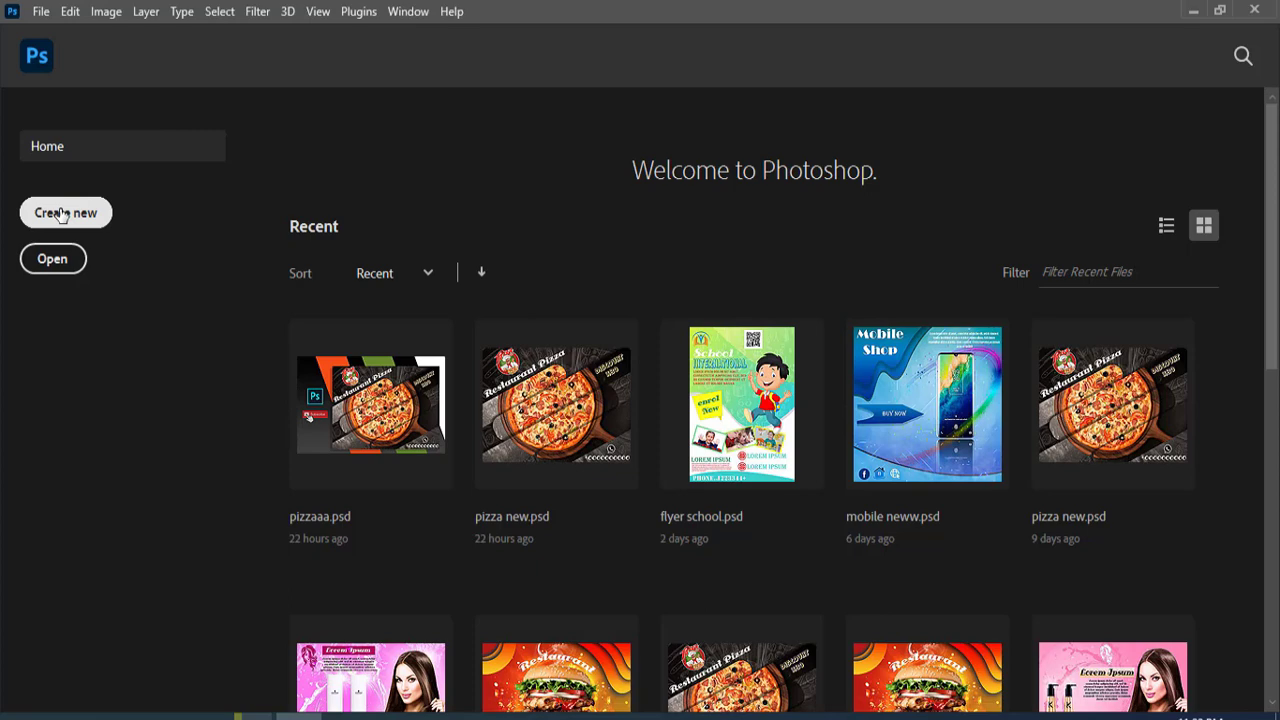
Create a blank A4 print document, 21 × 29.7 cm at 300 ppi, in CMYK Color
left_click(62, 215)
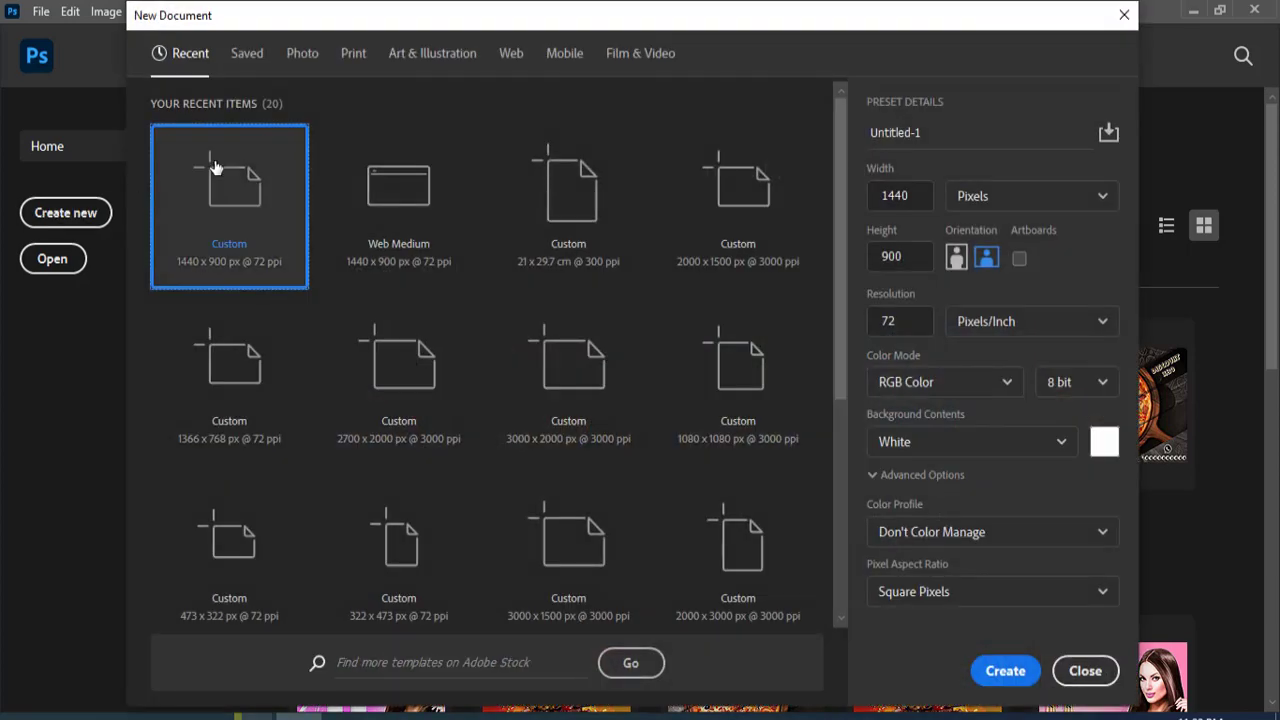
left_click(353, 55)
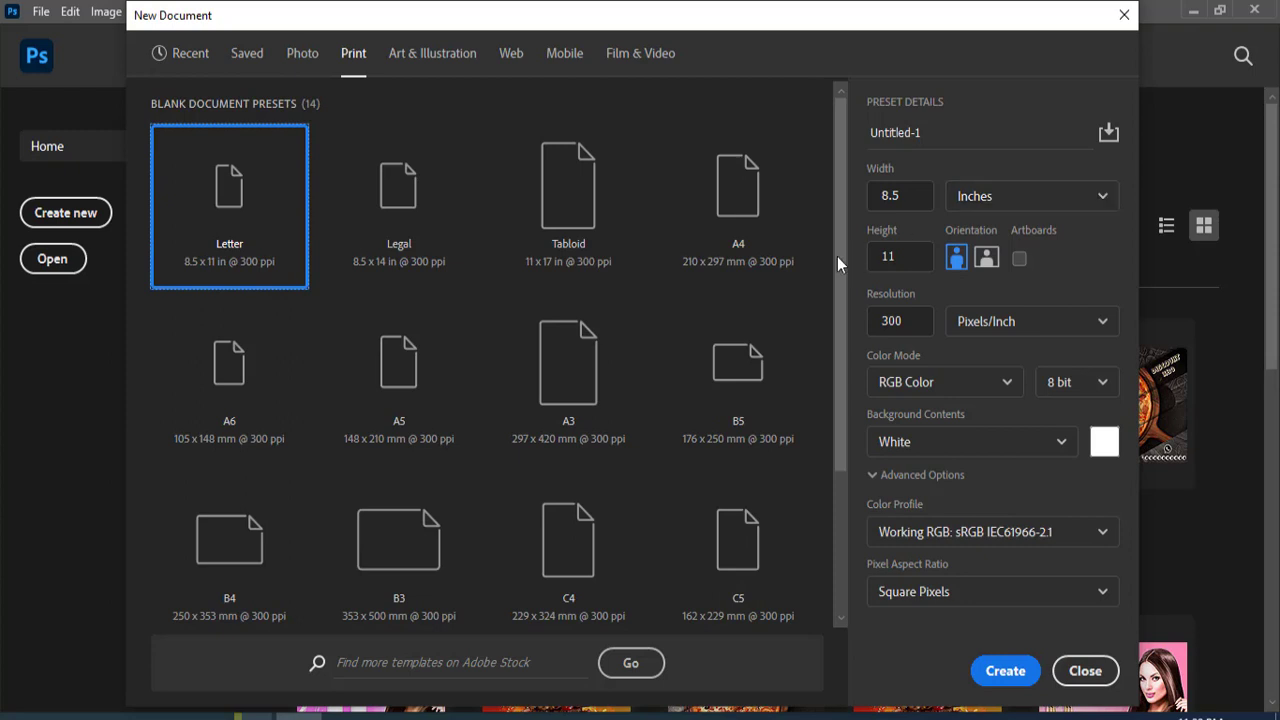
left_click(720, 200)
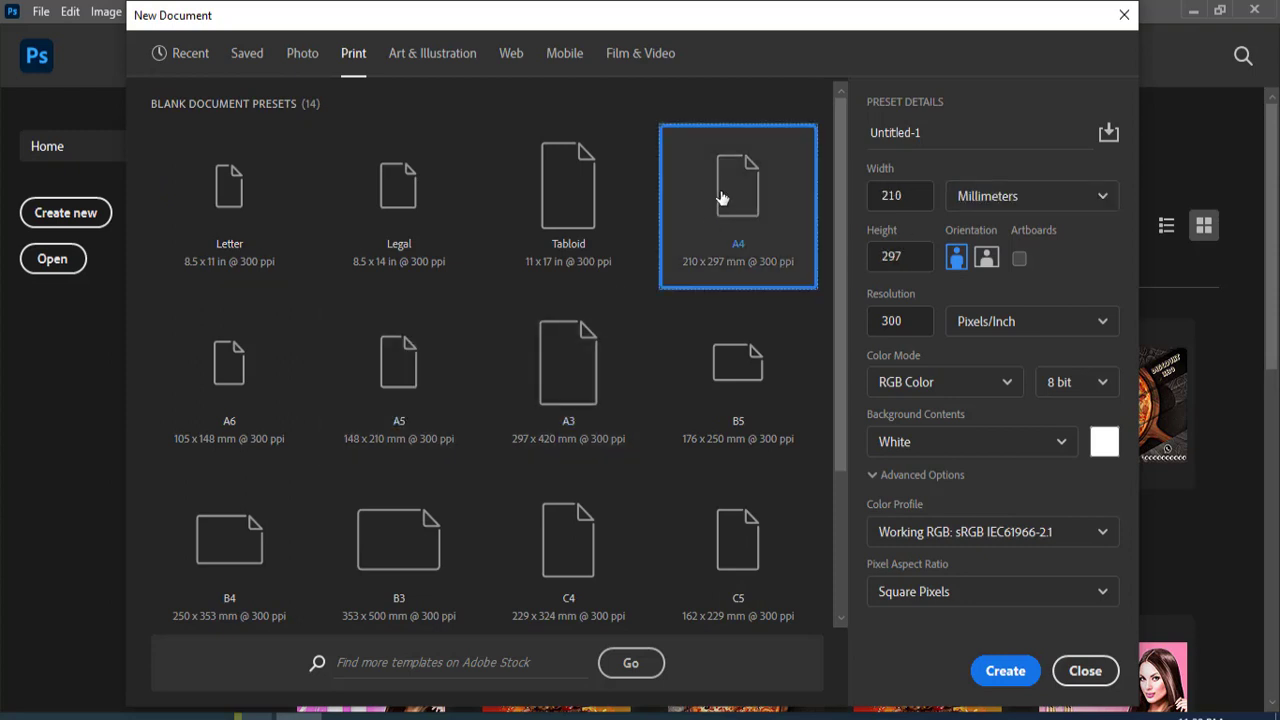
left_click(1010, 198)
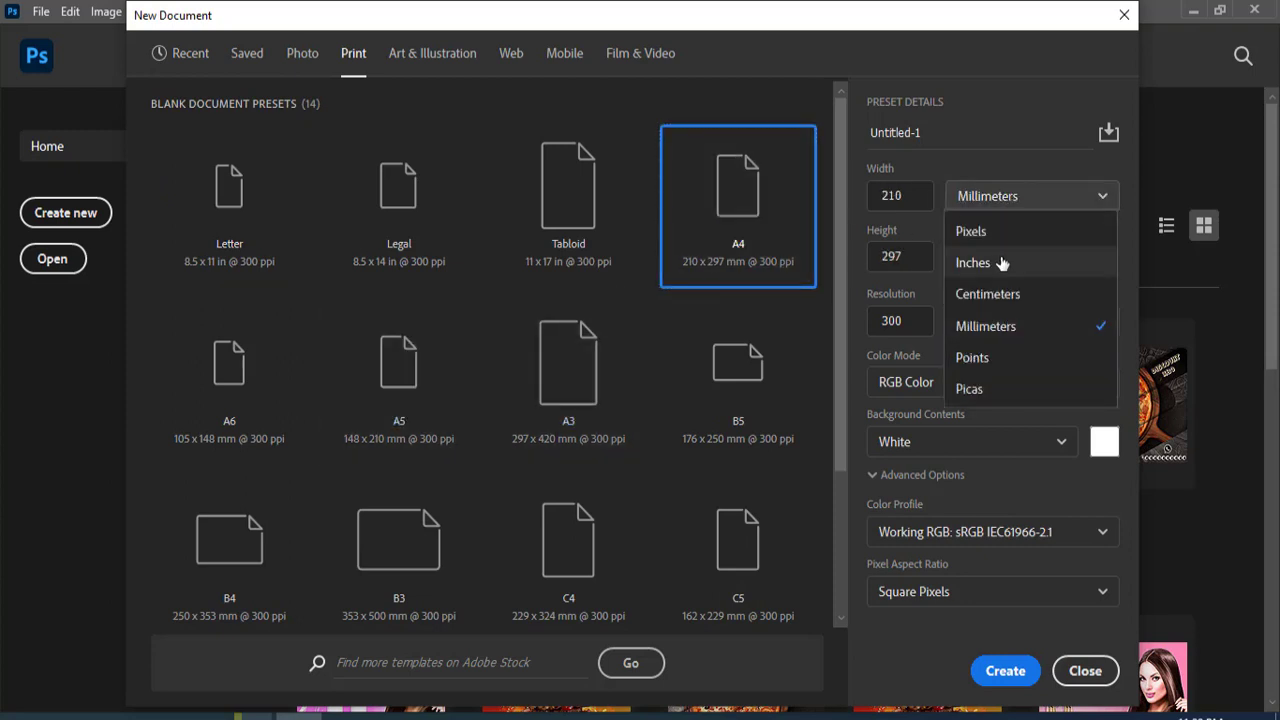
left_click(1002, 294)
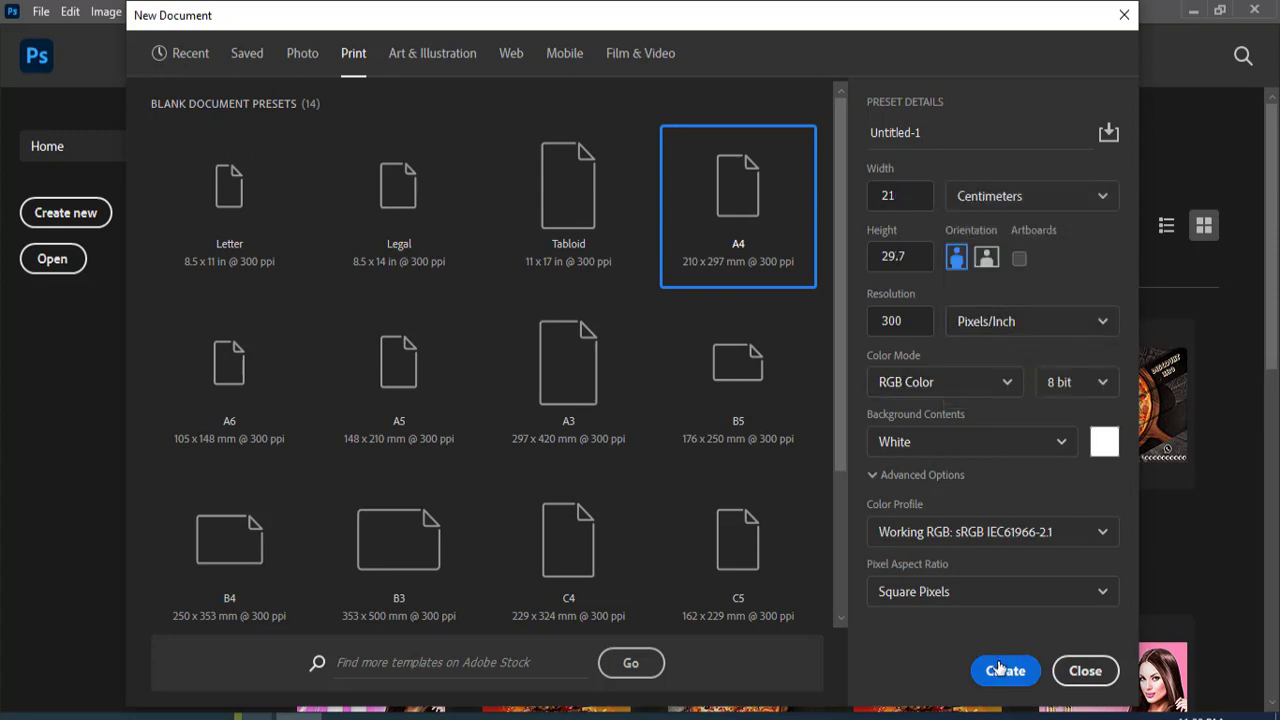
left_click(975, 387)
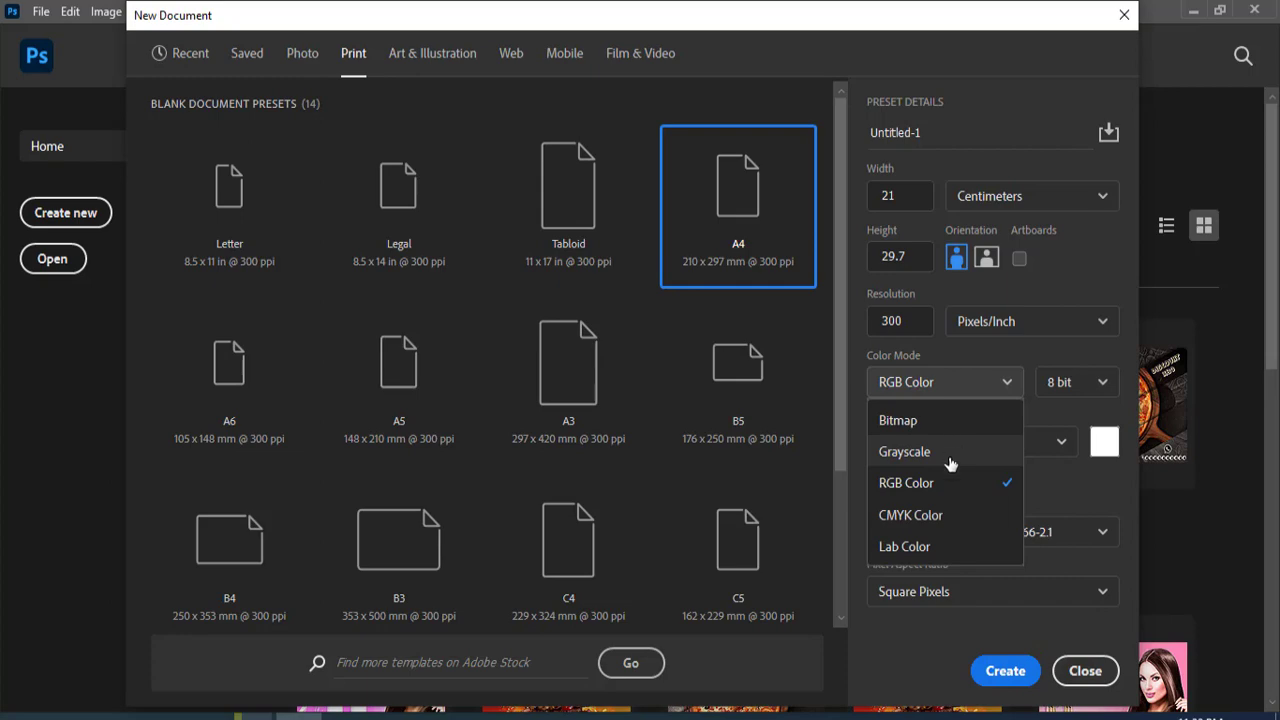
left_click(955, 518)
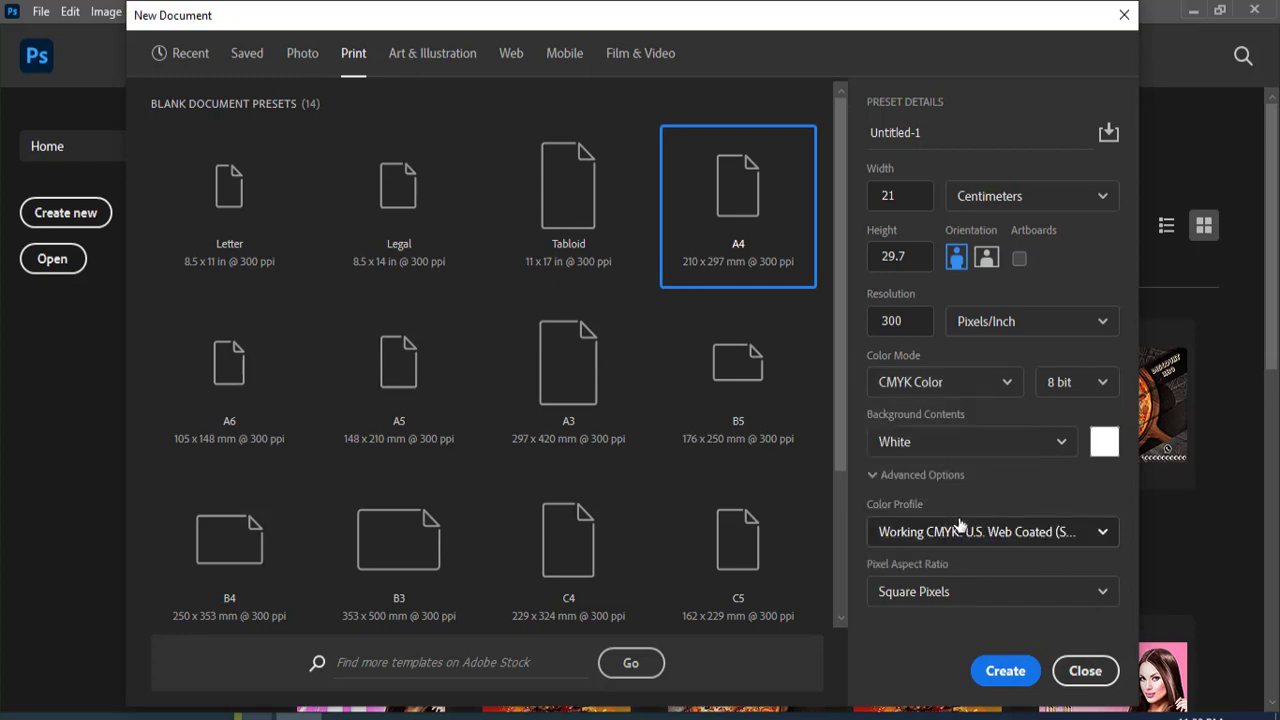
left_click(1003, 675)
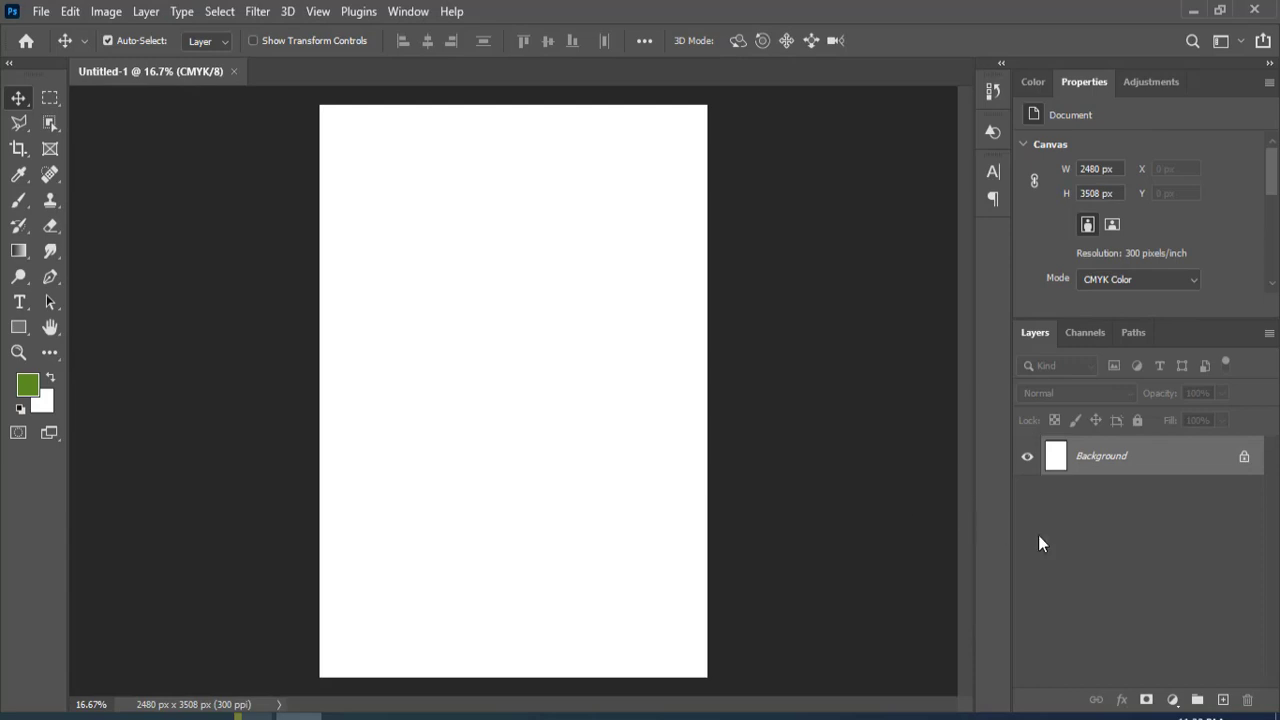
Add a Gradient fill layer and edit the Blue_01 preset into a red-to-blue gradient
left_click(1172, 699)
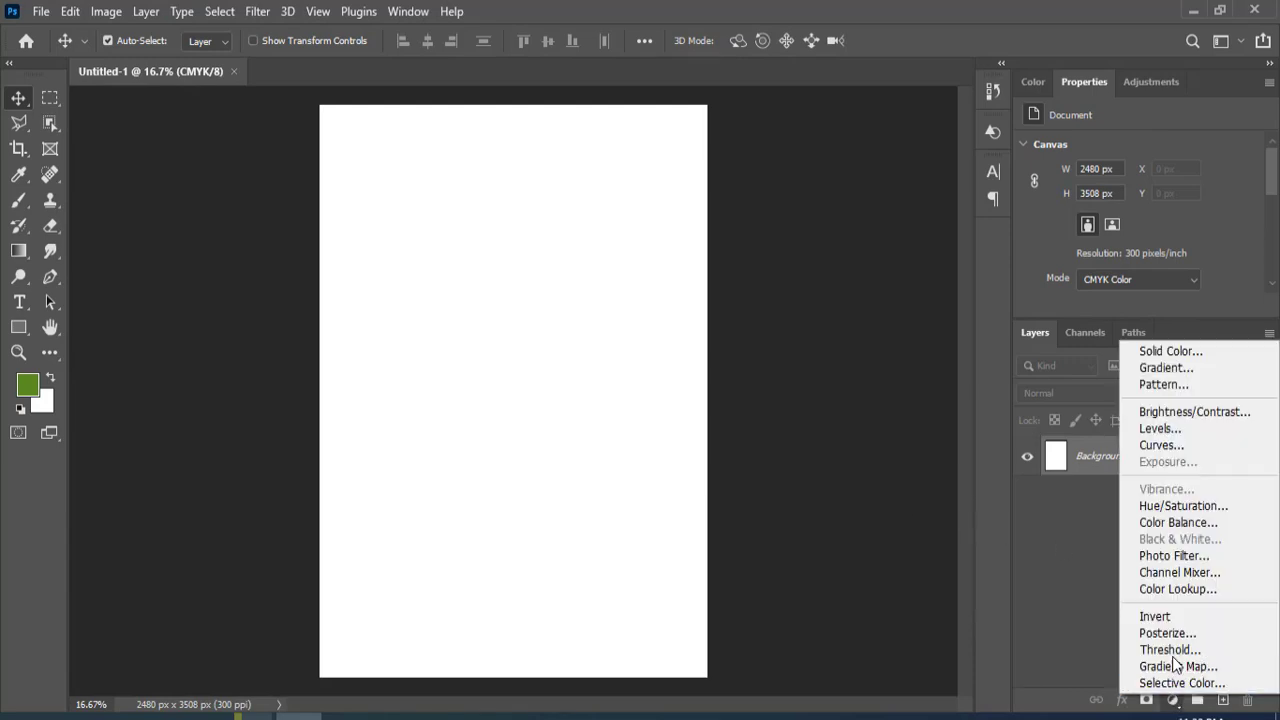
left_click(1174, 367)
left_click(942, 226)
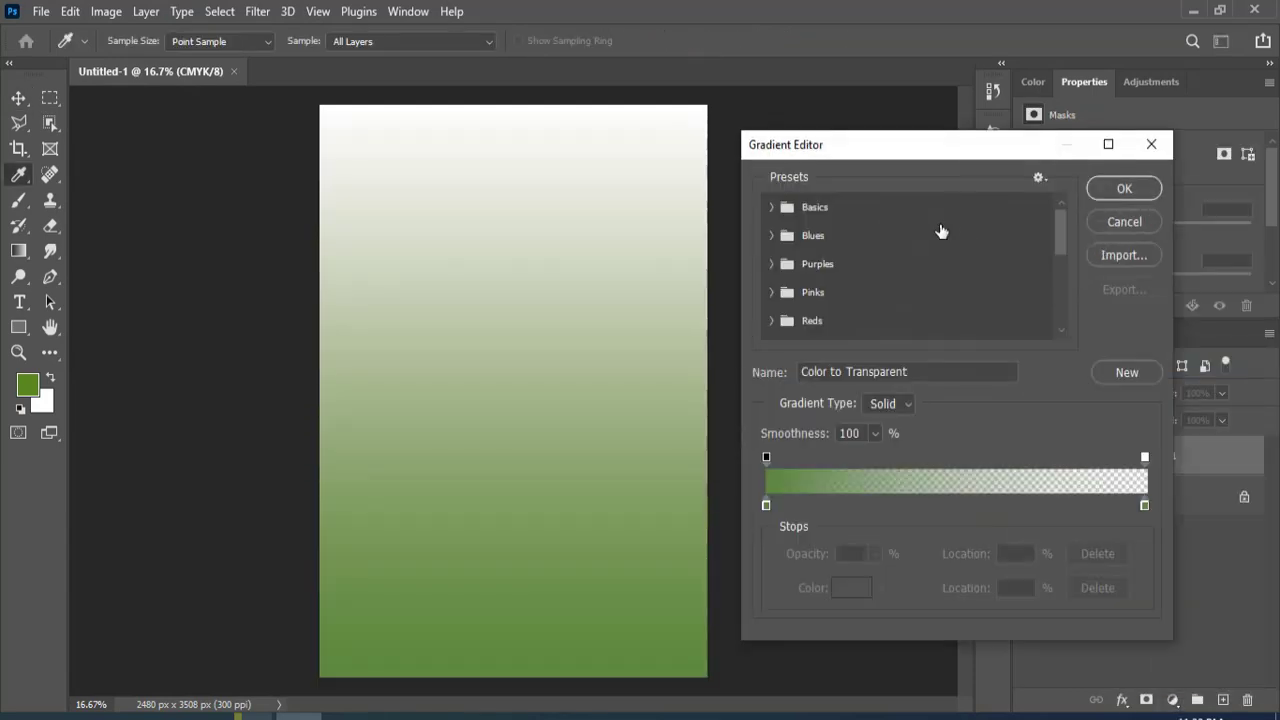
left_click(772, 235)
left_click(795, 265)
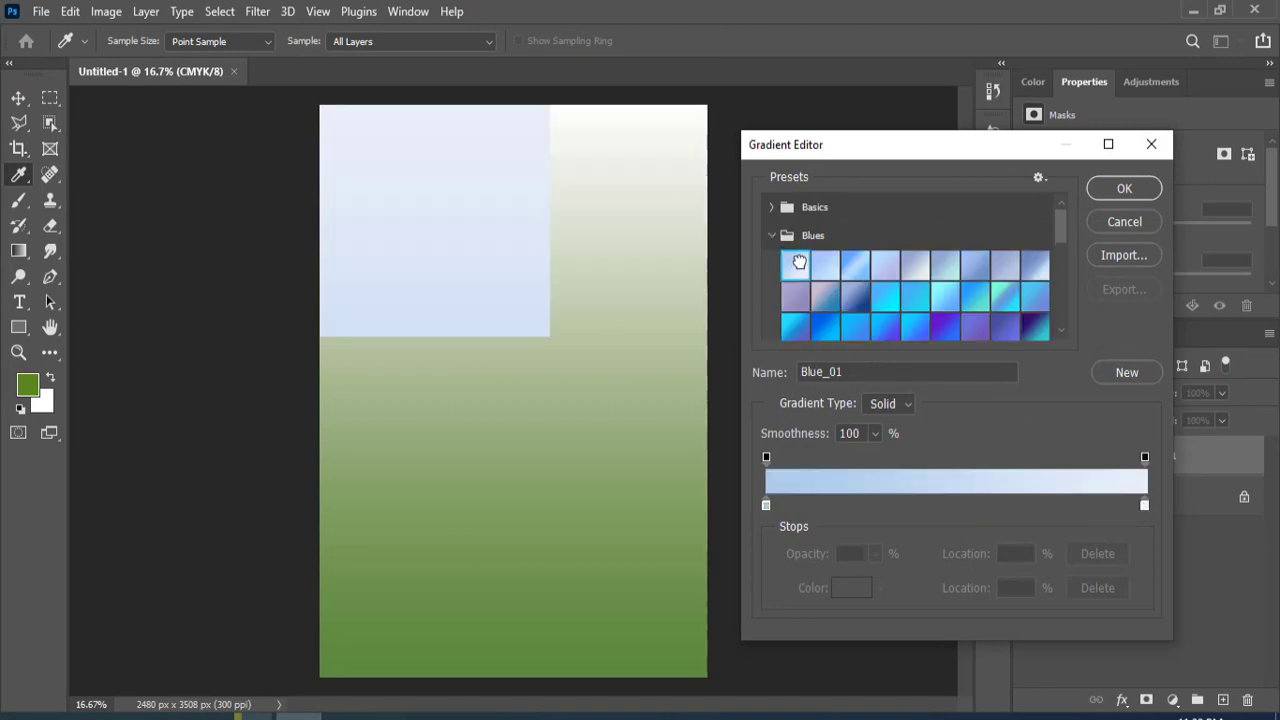
double_click(767, 506)
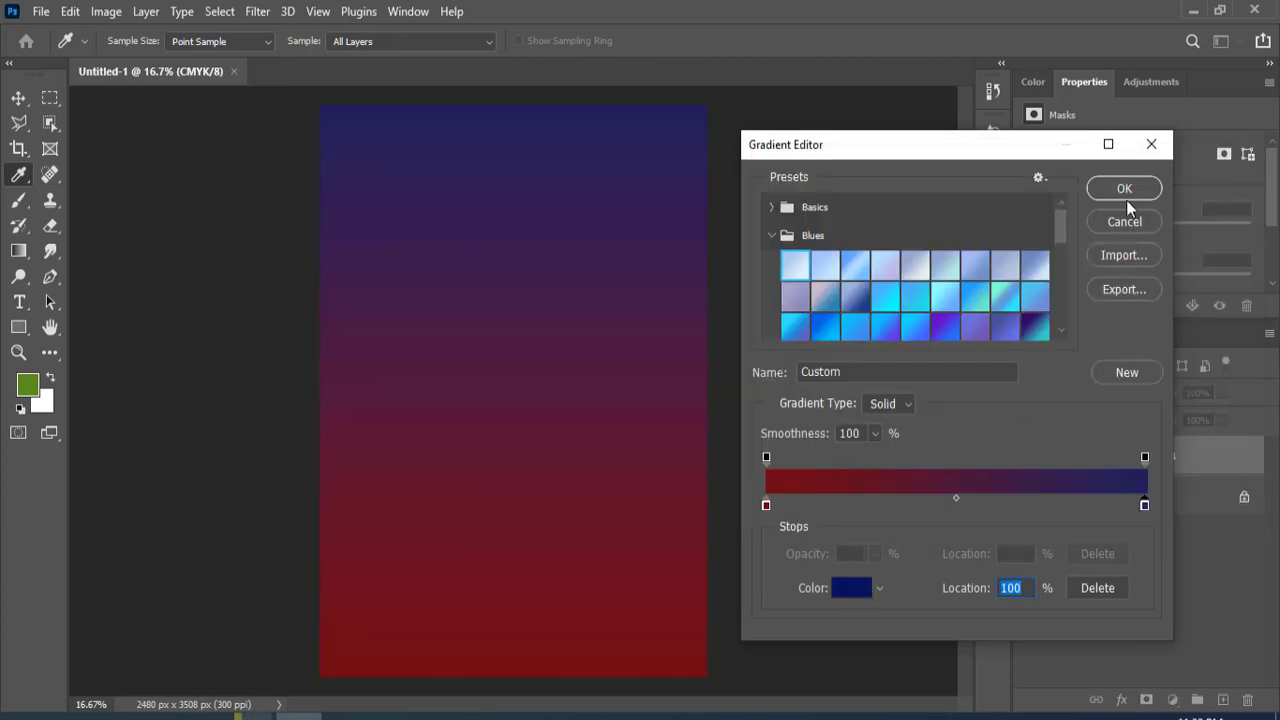
left_click(1125, 190)
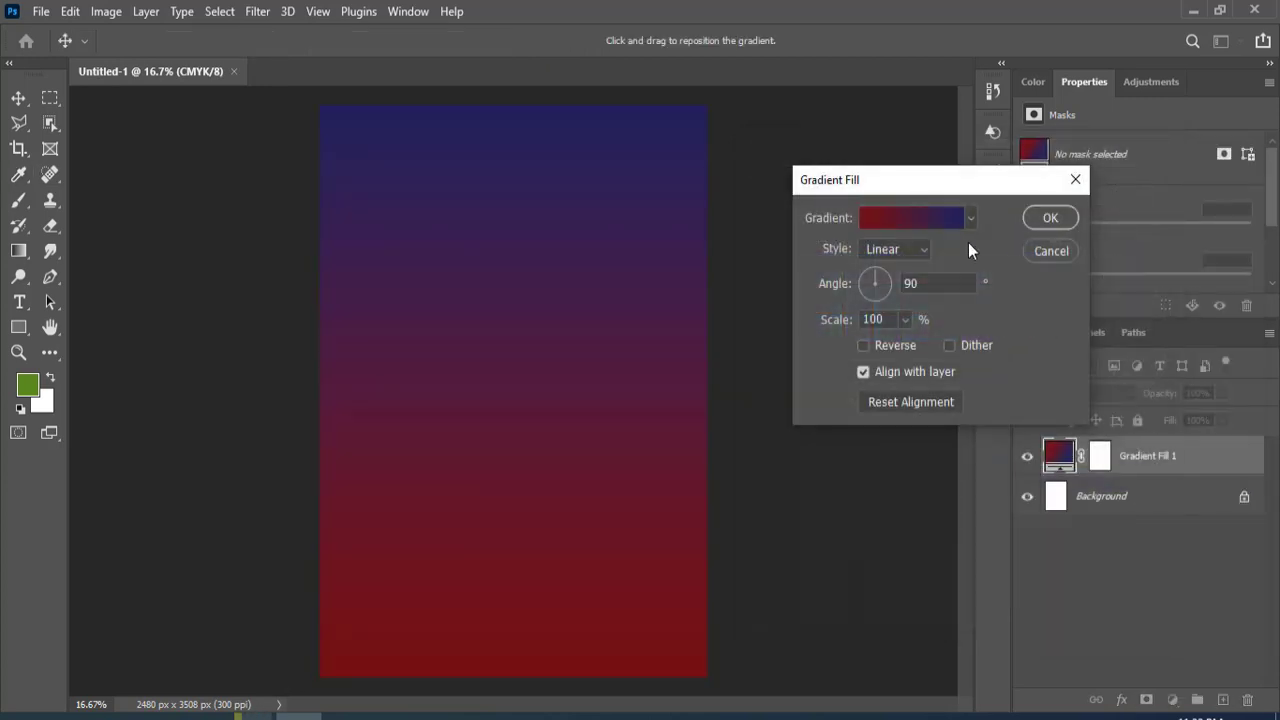
Set the gradient angle to about 0° so it runs horizontally, then apply it
left_click(889, 275)
left_click(886, 298)
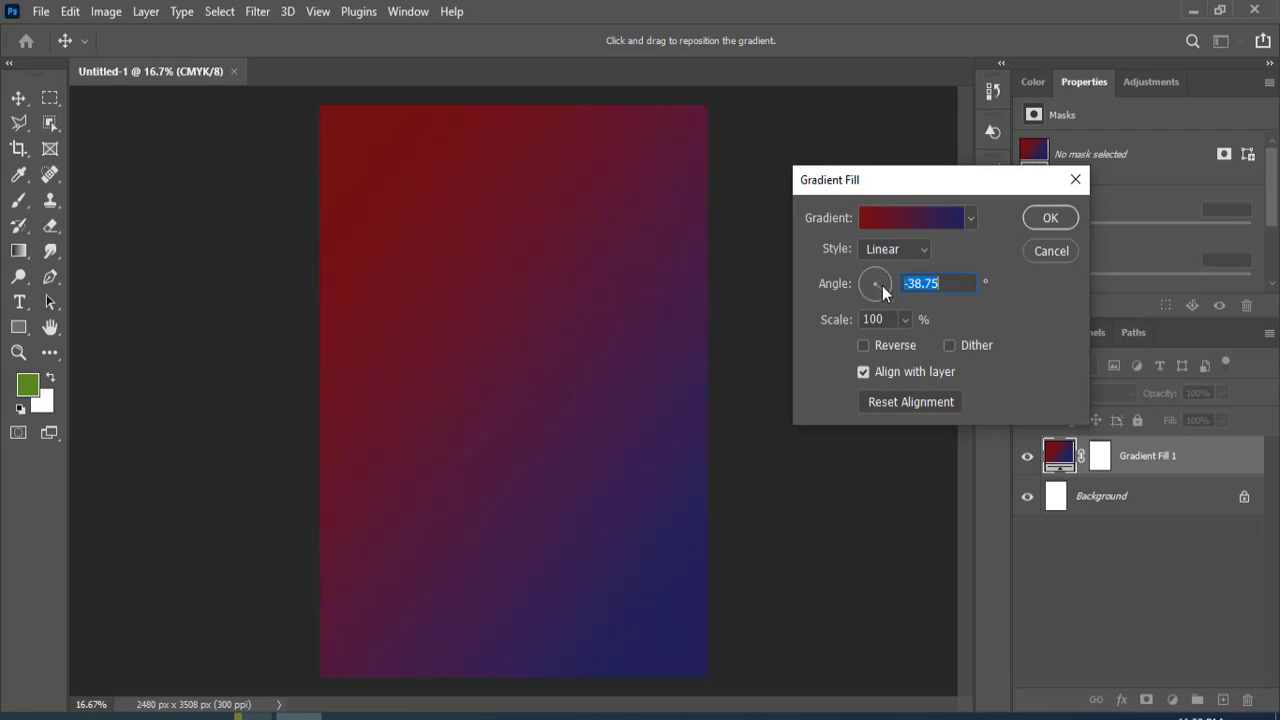
left_click_drag(882, 285, 890, 284)
left_click(1029, 222)
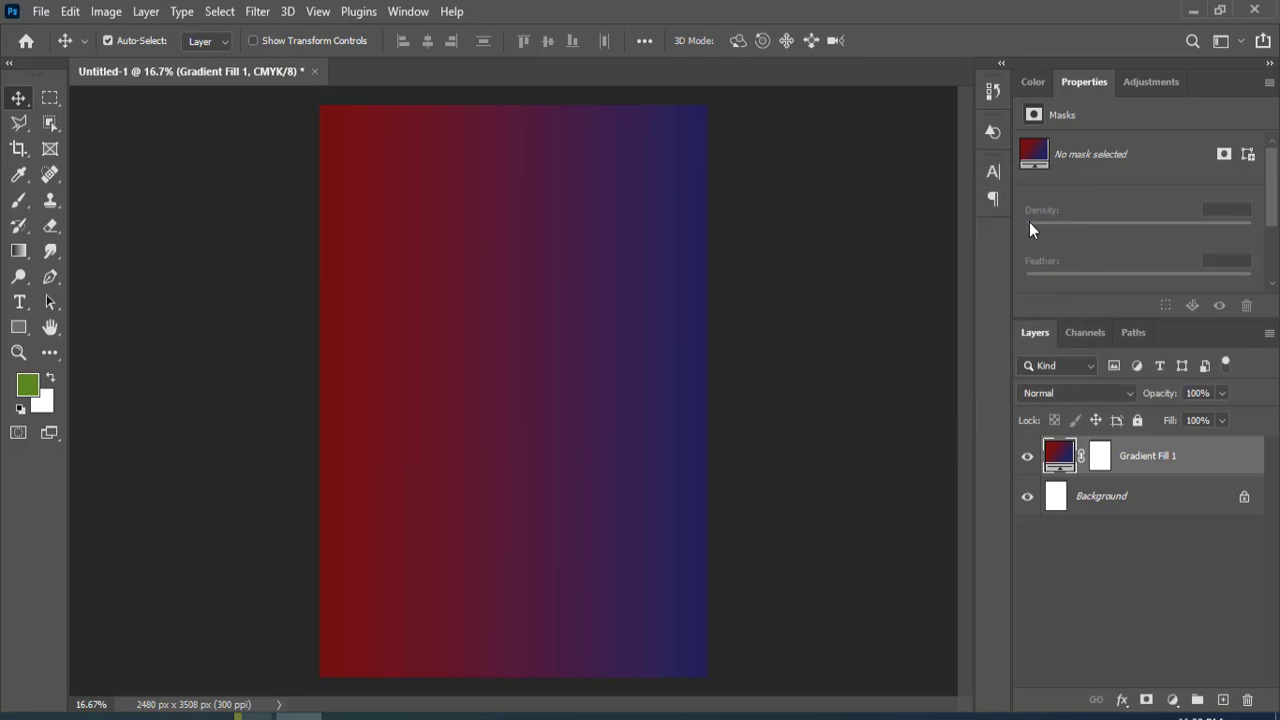
Draw the wave's upper curve in Pen Shape mode, from left of the page past the right edge
left_click(51, 280)
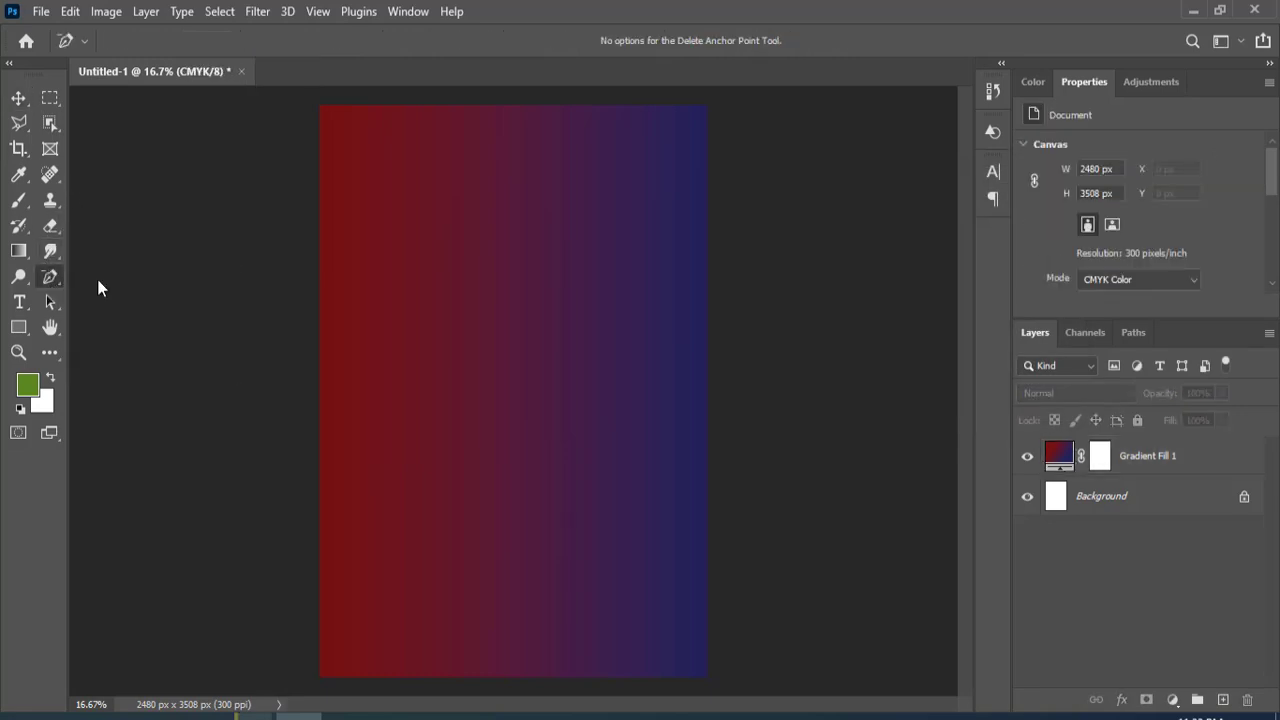
left_click(290, 341)
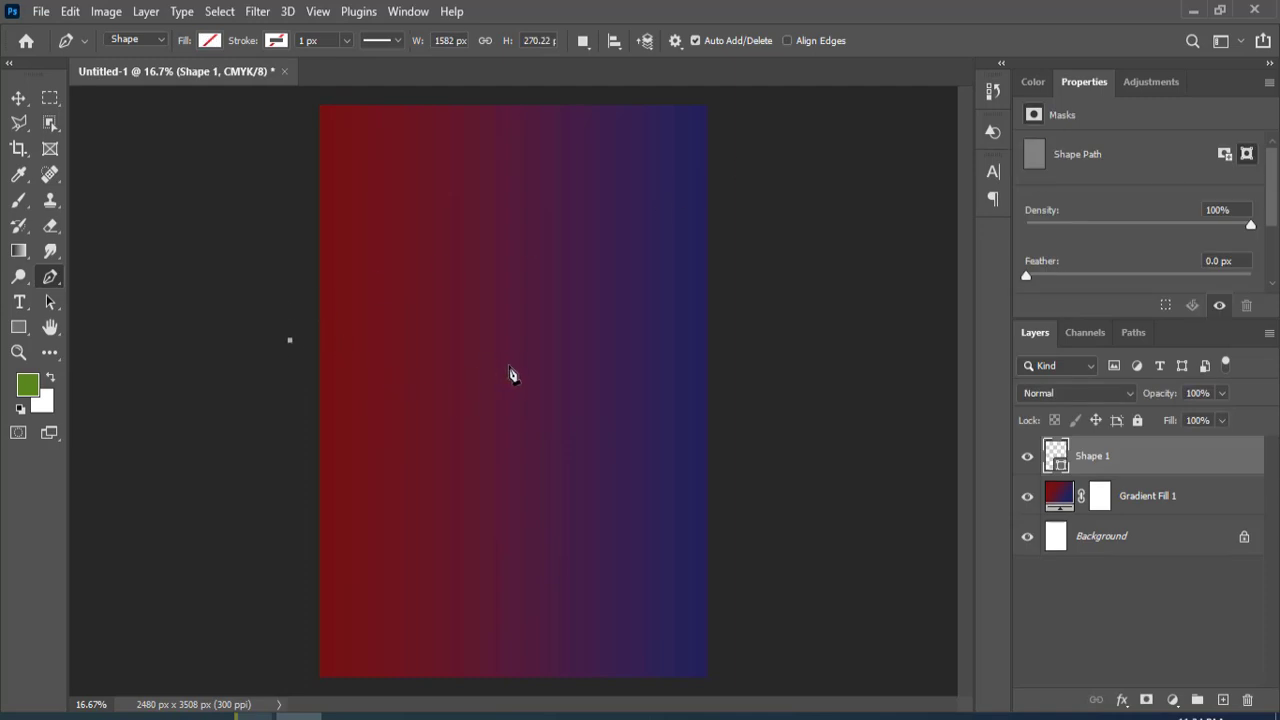
left_click_drag(540, 377, 632, 464)
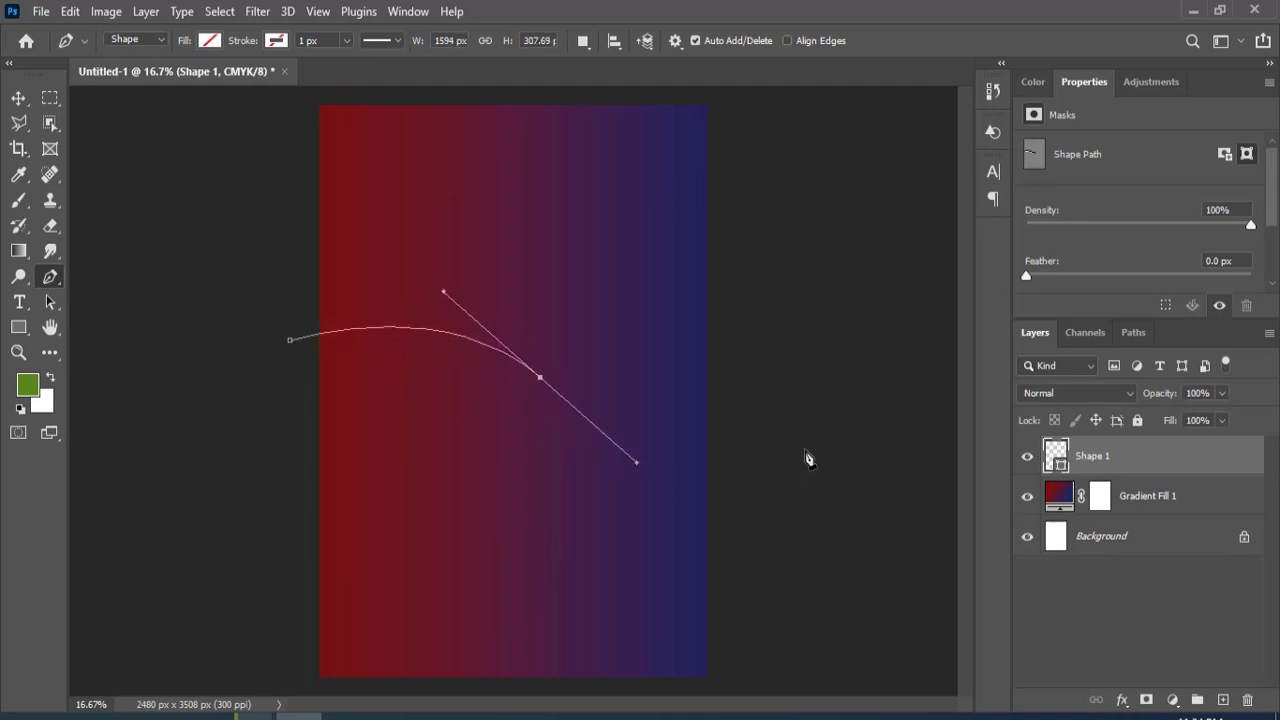
left_click_drag(810, 441, 846, 414)
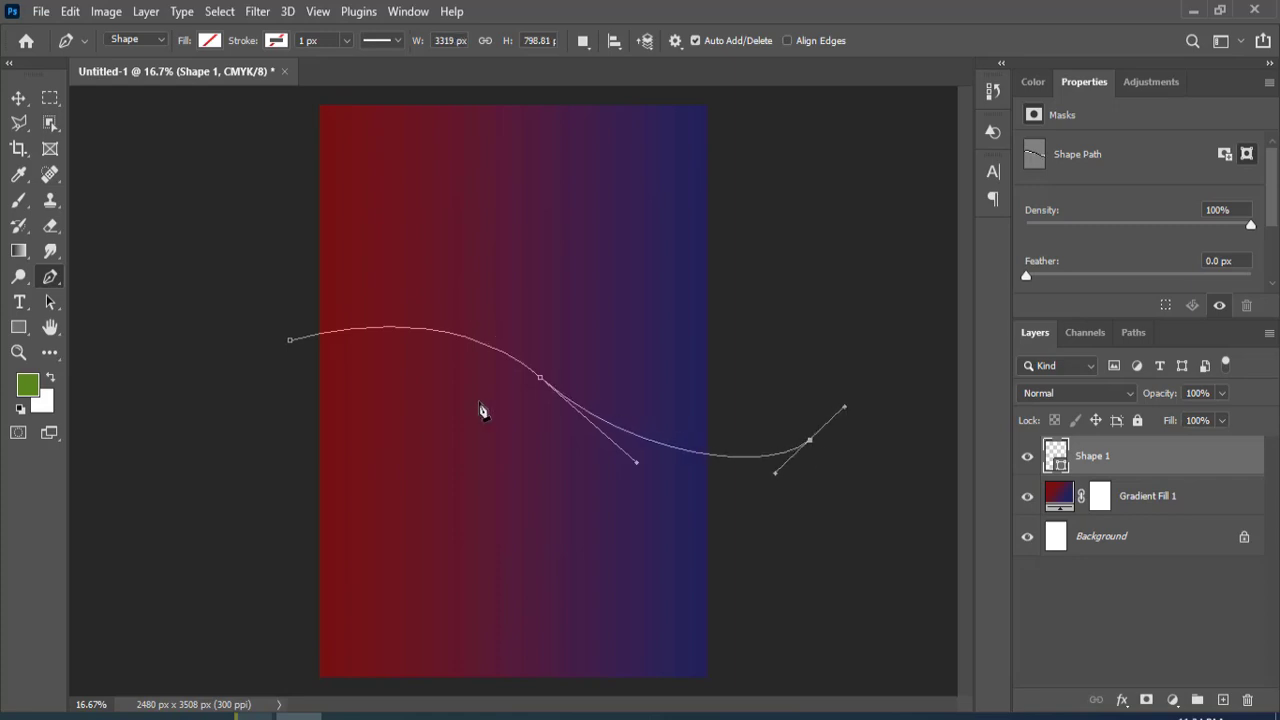
Raise the curve's middle point, pull its end inward, and start a curved lower edge
left_click(540, 378, "ctrl")
left_click_drag(542, 384, 535, 362)
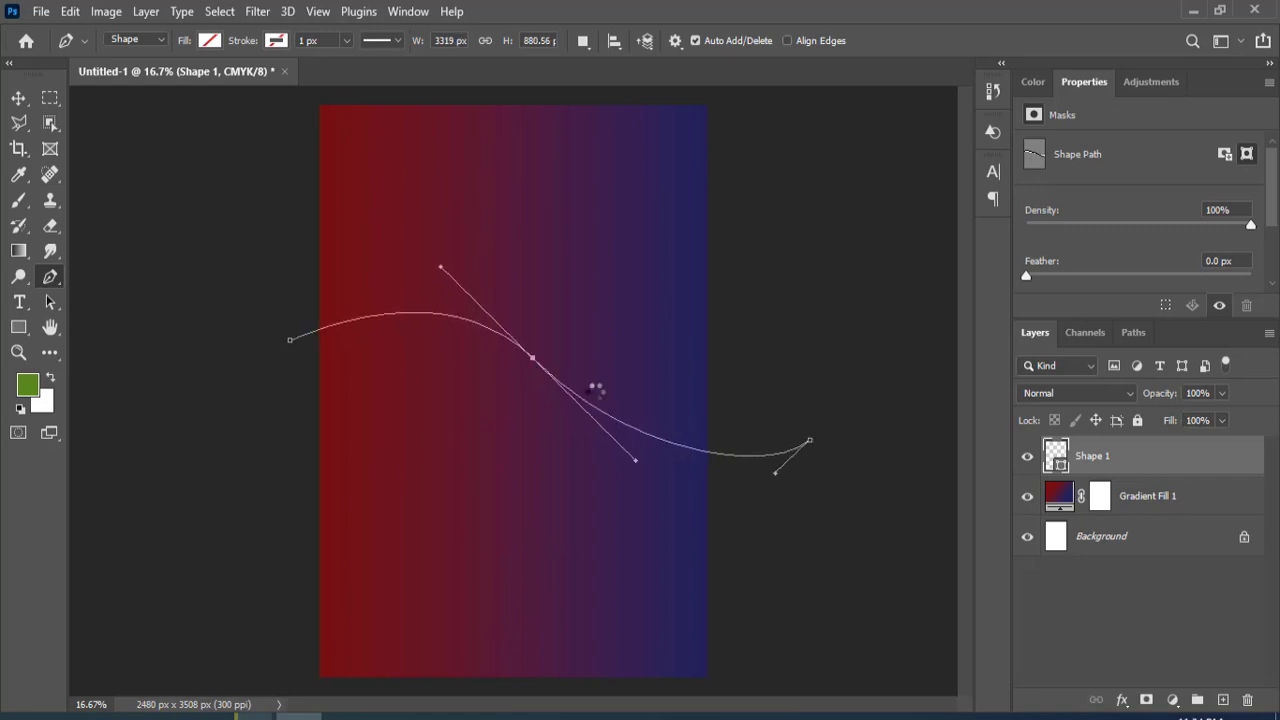
left_click_drag(810, 441, 772, 435)
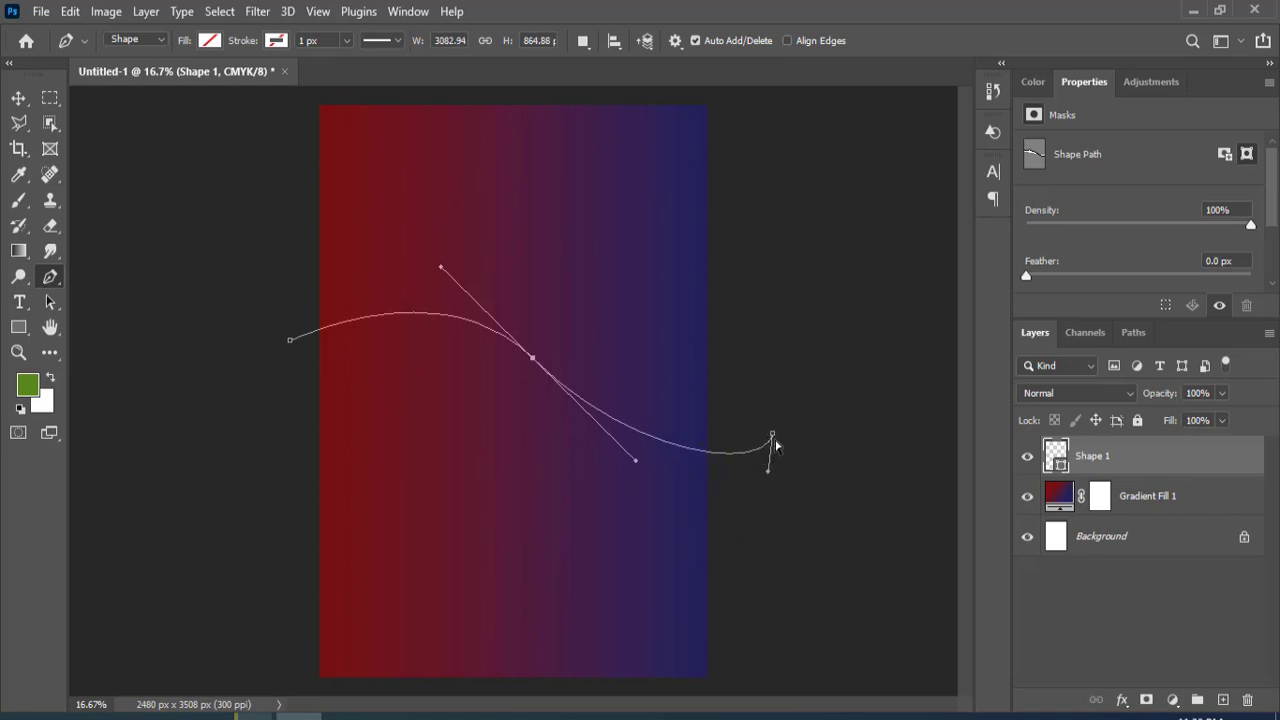
mouse_move(773, 436)
left_mouse_down()
mouse_move(768, 462)
mouse_move(752, 436)
left_mouse_up()
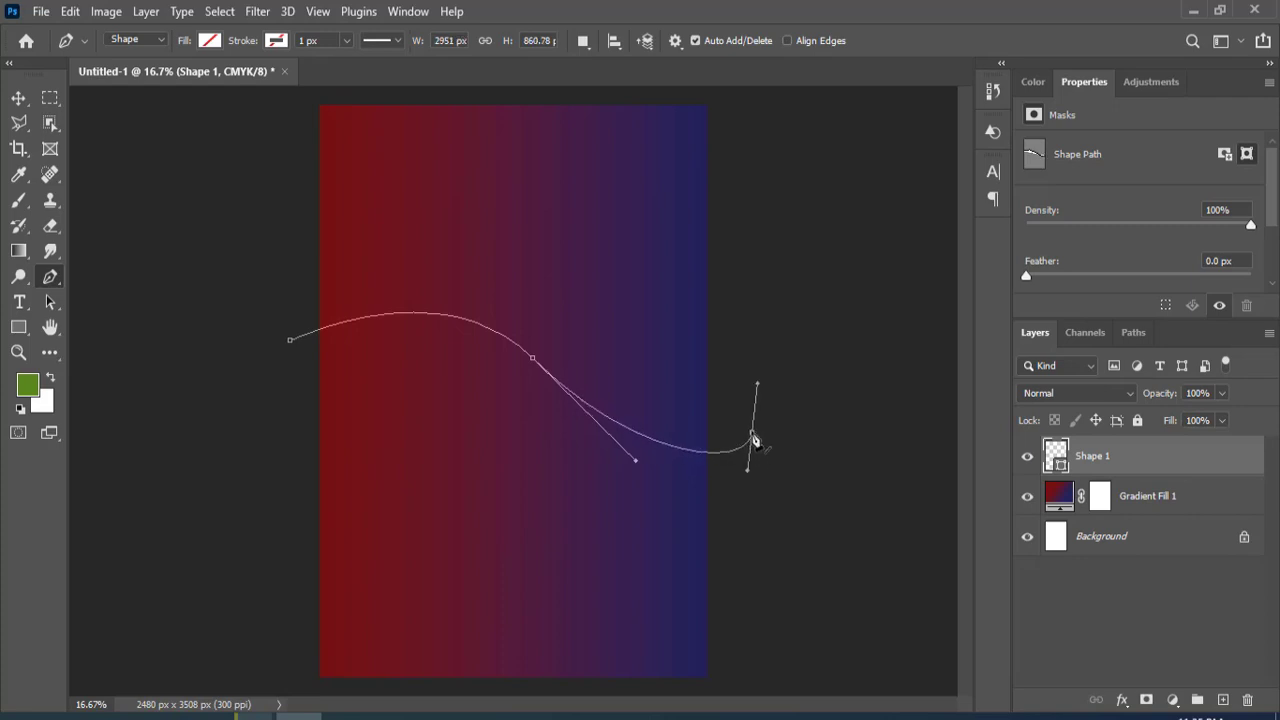
left_click(757, 491)
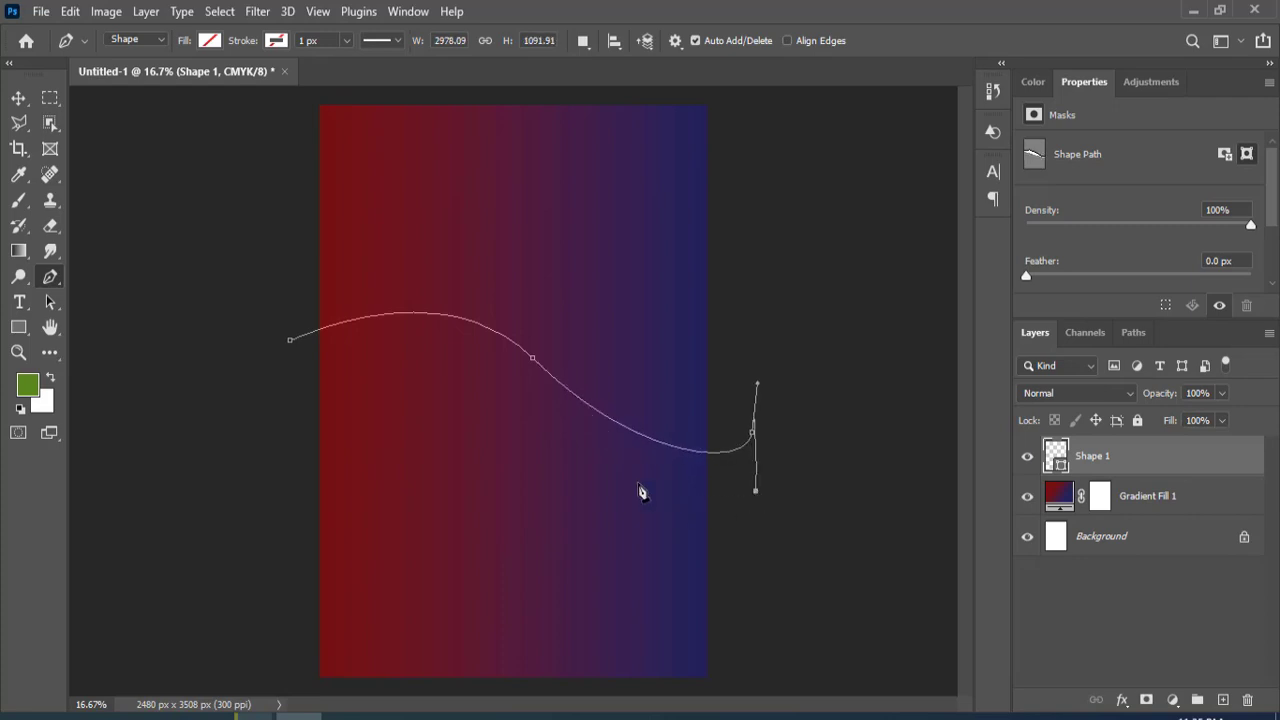
left_click(527, 400)
left_click_drag(527, 403, 427, 251)
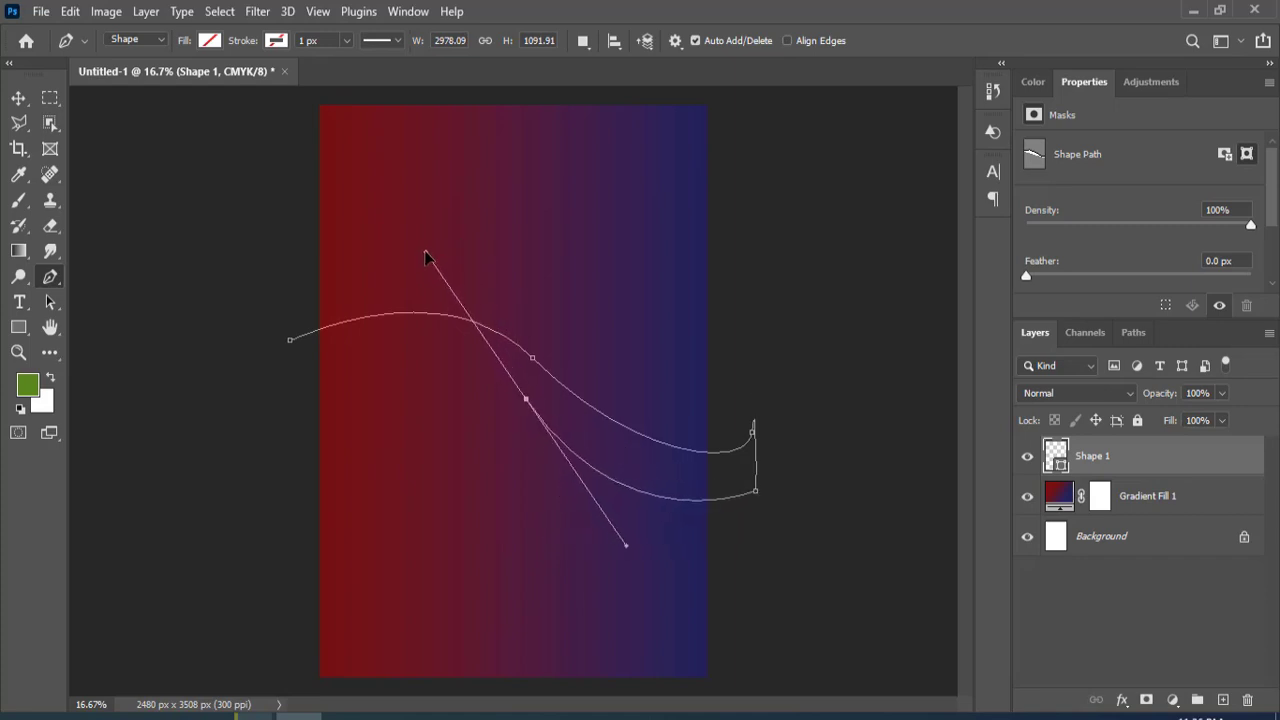
Finish the lower edge, close the wave at its start point, and lower its bottom-middle anchor
left_click(265, 505)
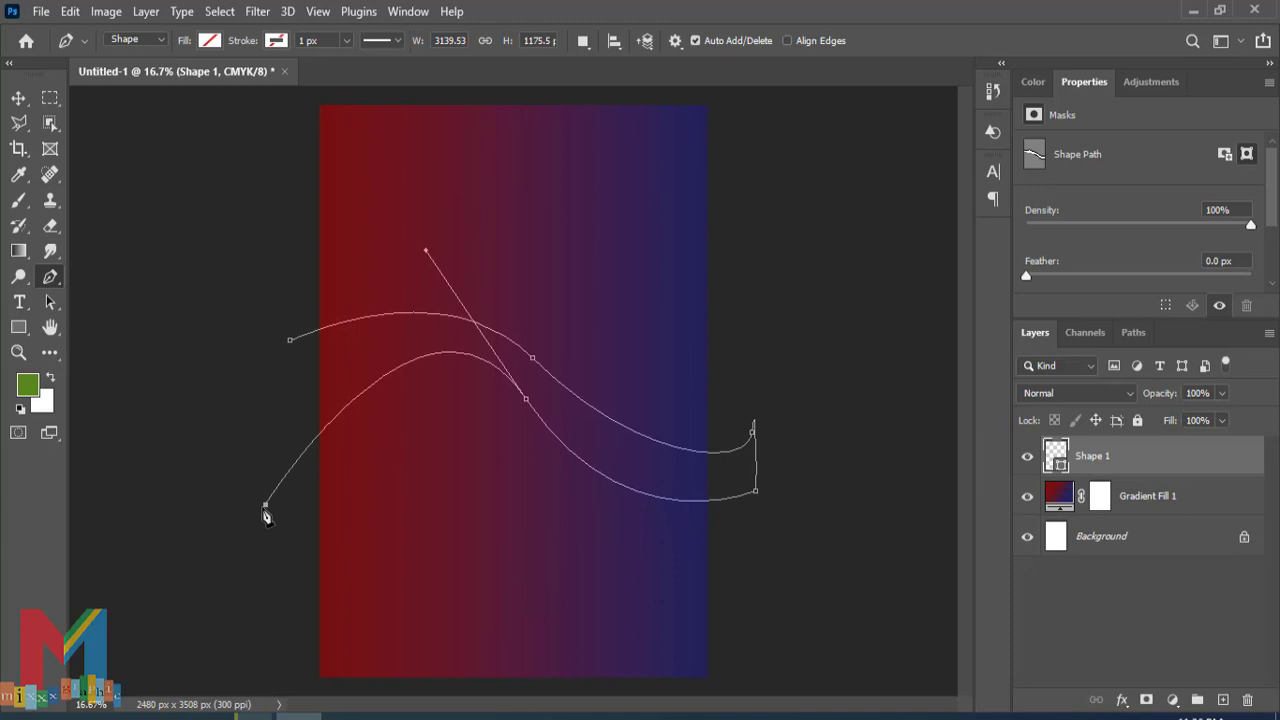
left_click_drag(265, 508, 266, 480)
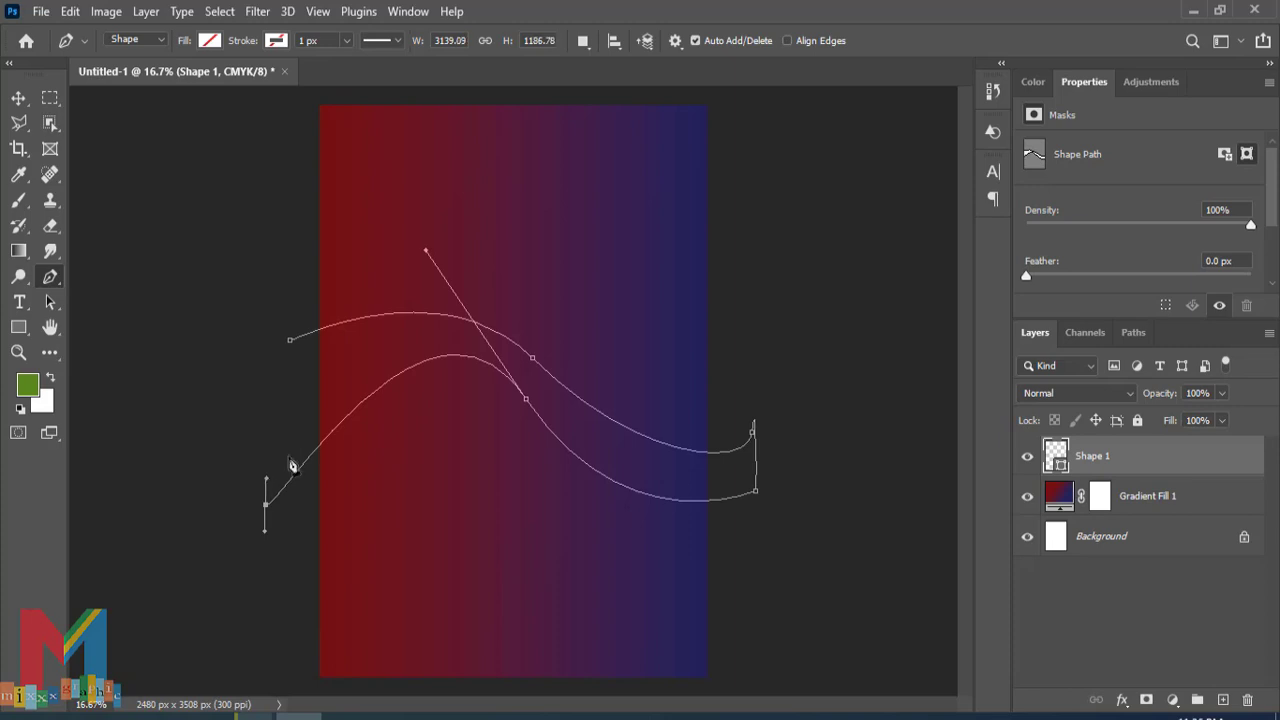
left_click(290, 341)
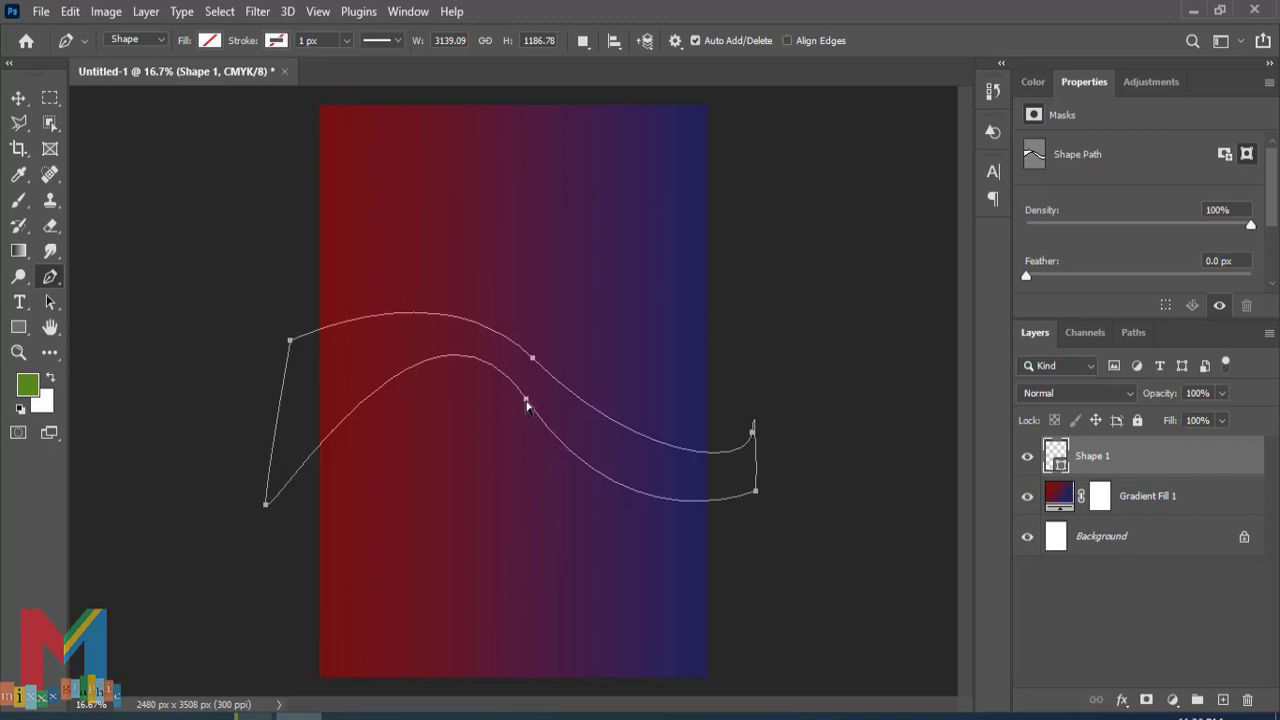
left_click_drag(527, 404, 533, 410)
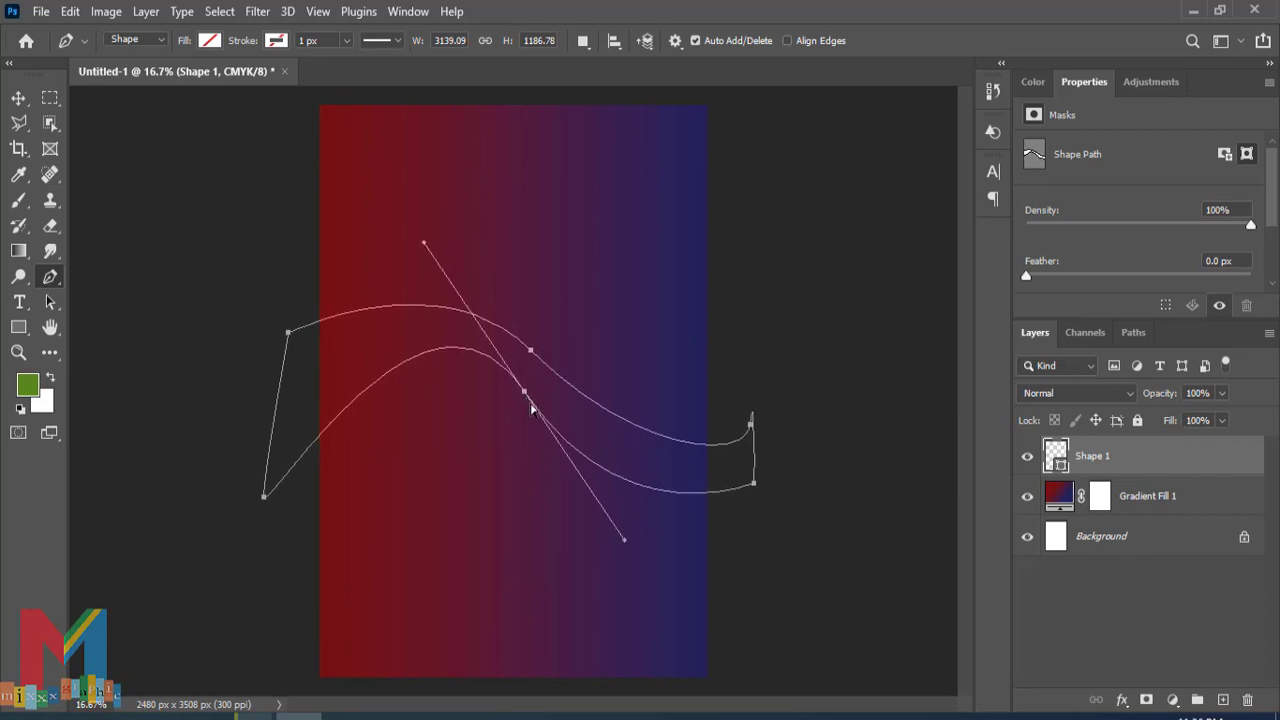
left_click_drag(527, 399, 528, 424)
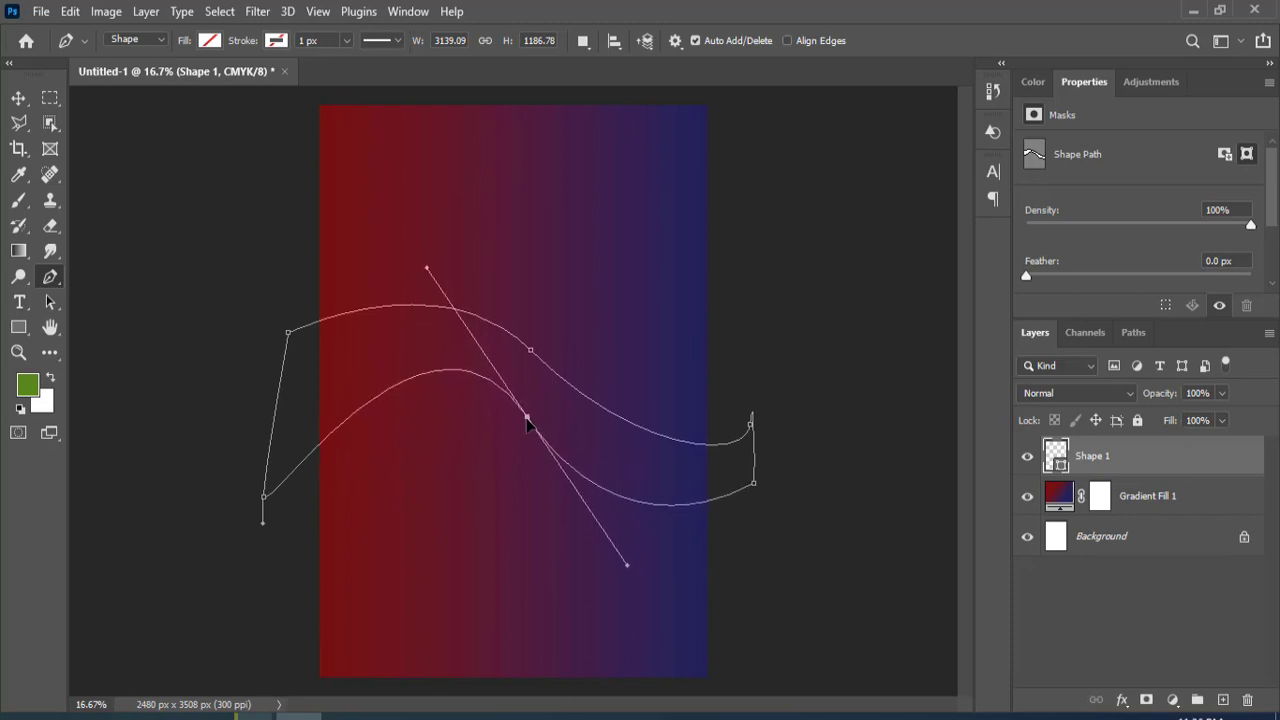
Fine-tune the wave's lower anchors and fill the closed band with teal
left_click_drag(528, 424, 525, 419)
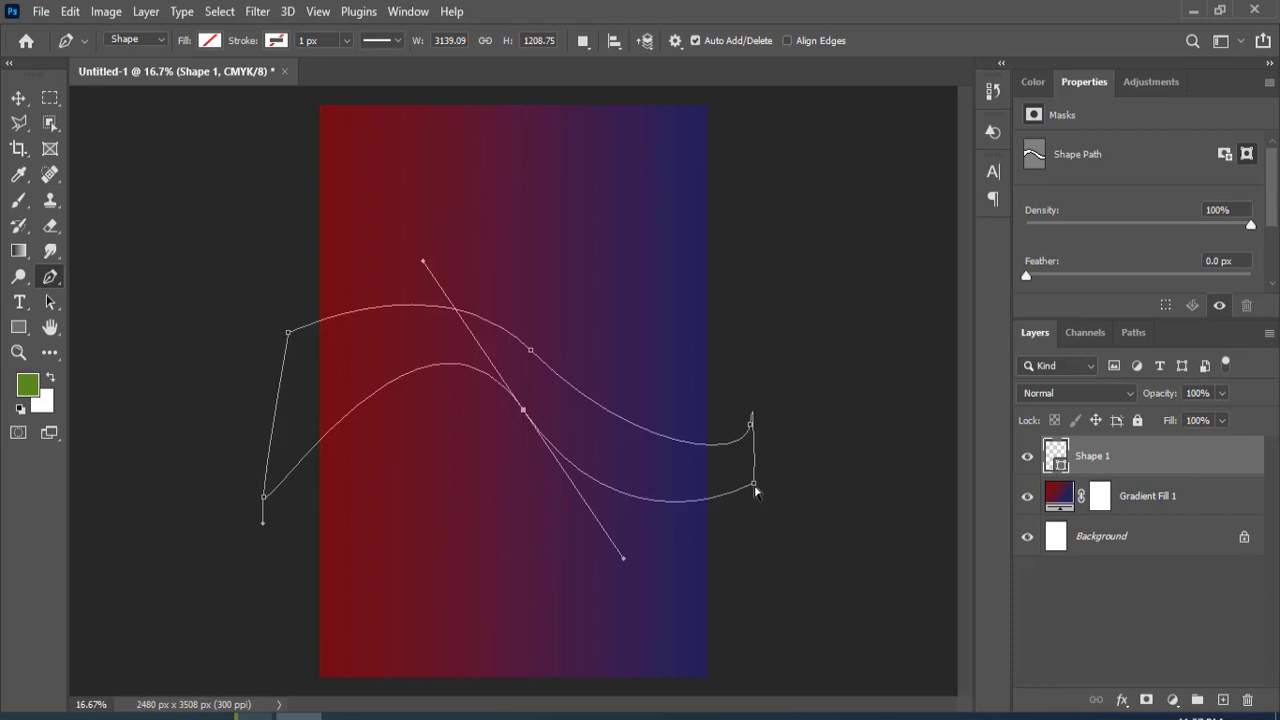
left_click_drag(755, 486, 757, 472)
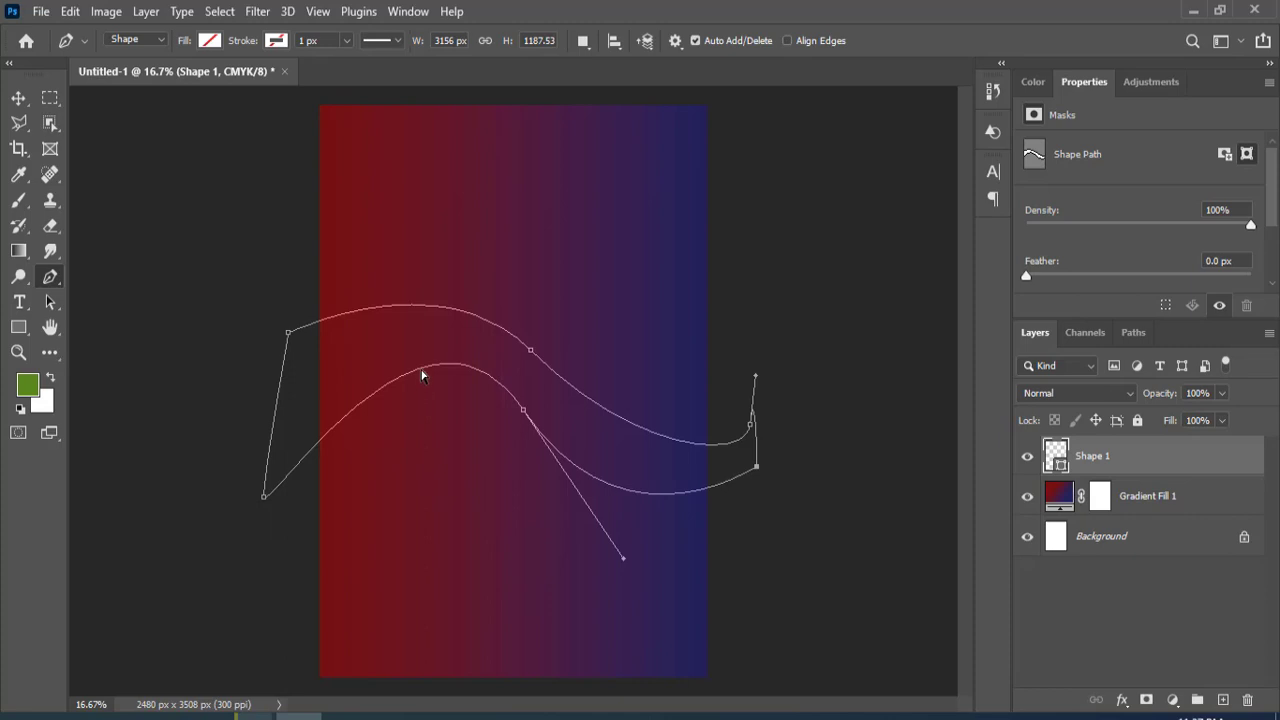
mouse_move(421, 371)
left_mouse_down()
mouse_move(419, 387)
mouse_move(446, 394)
mouse_move(421, 388)
left_mouse_up()
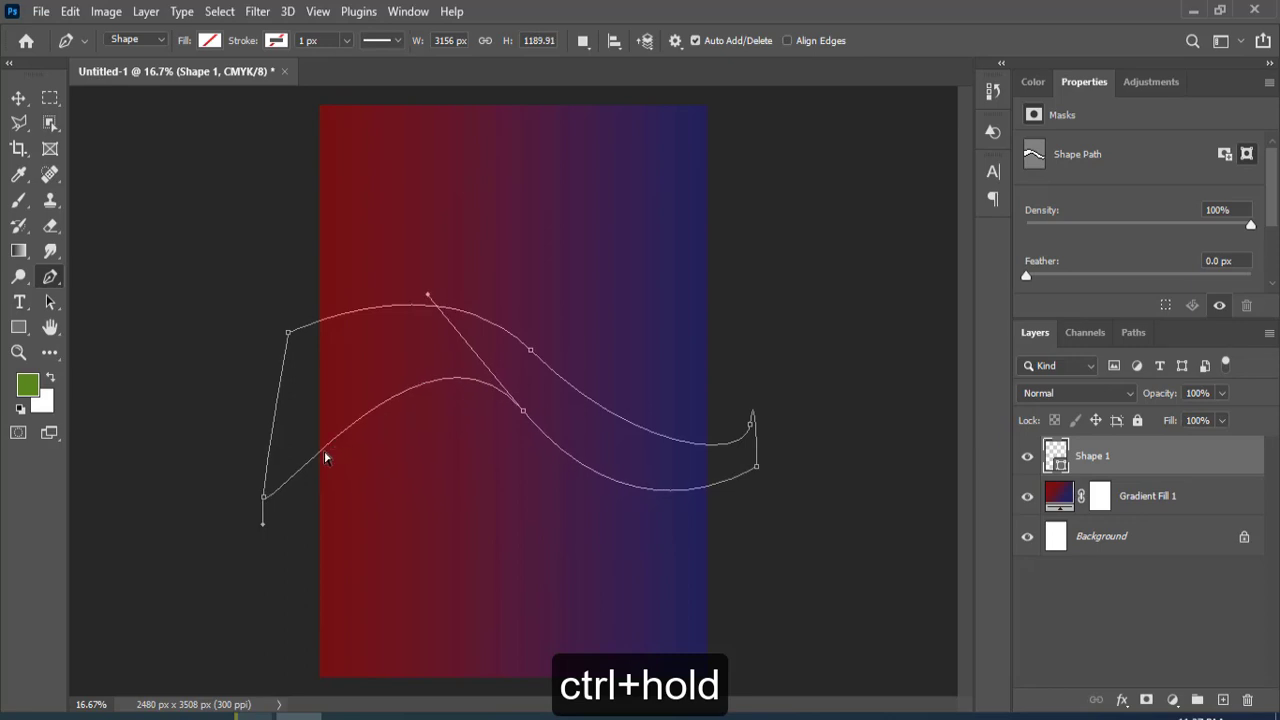
left_click_drag(325, 458, 311, 436)
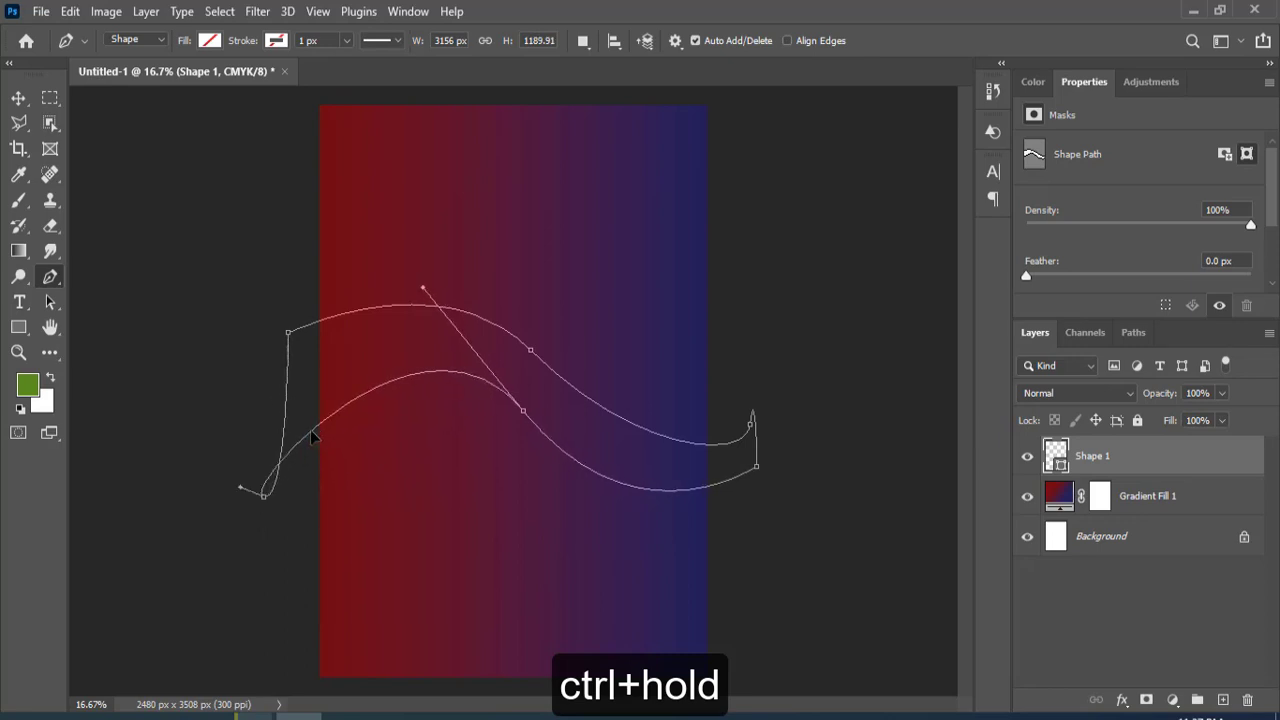
left_click_drag(756, 468, 755, 491)
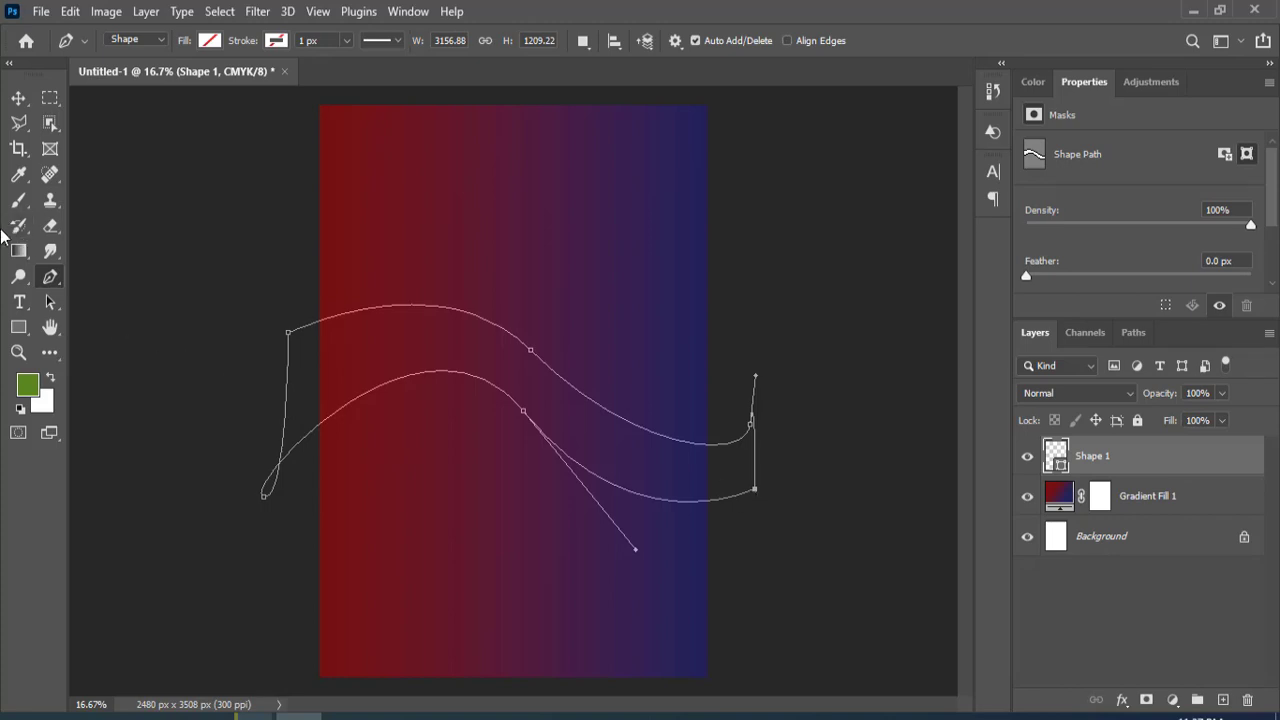
left_click(210, 41)
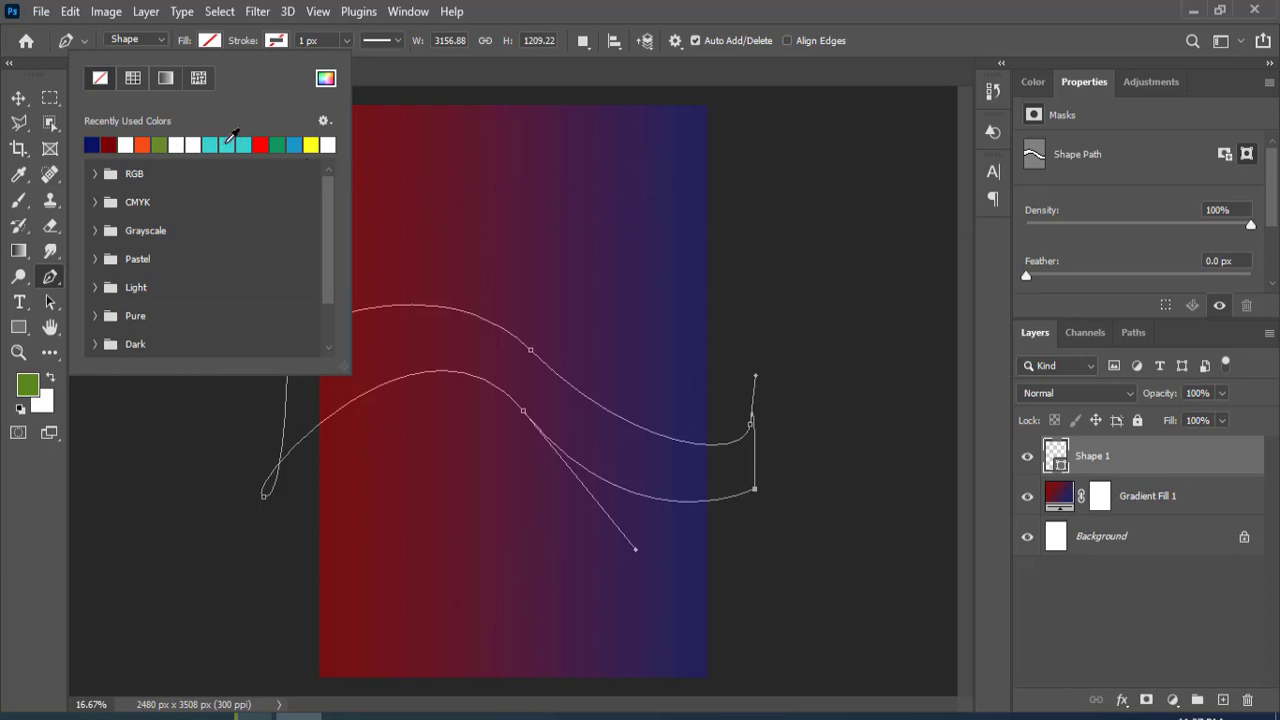
left_click(228, 145)
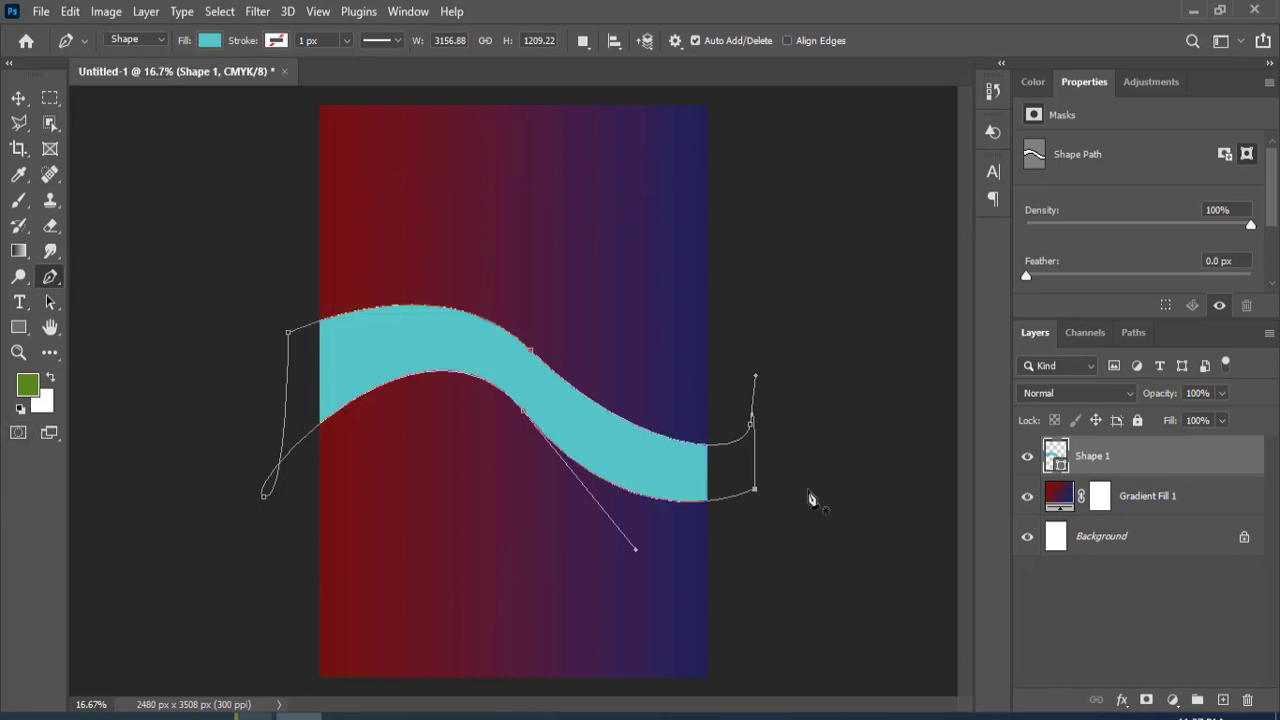
Duplicate the wave below the original and distort the copy's corners outward
key("v")
left_click_drag(1130, 465, 1078, 511)
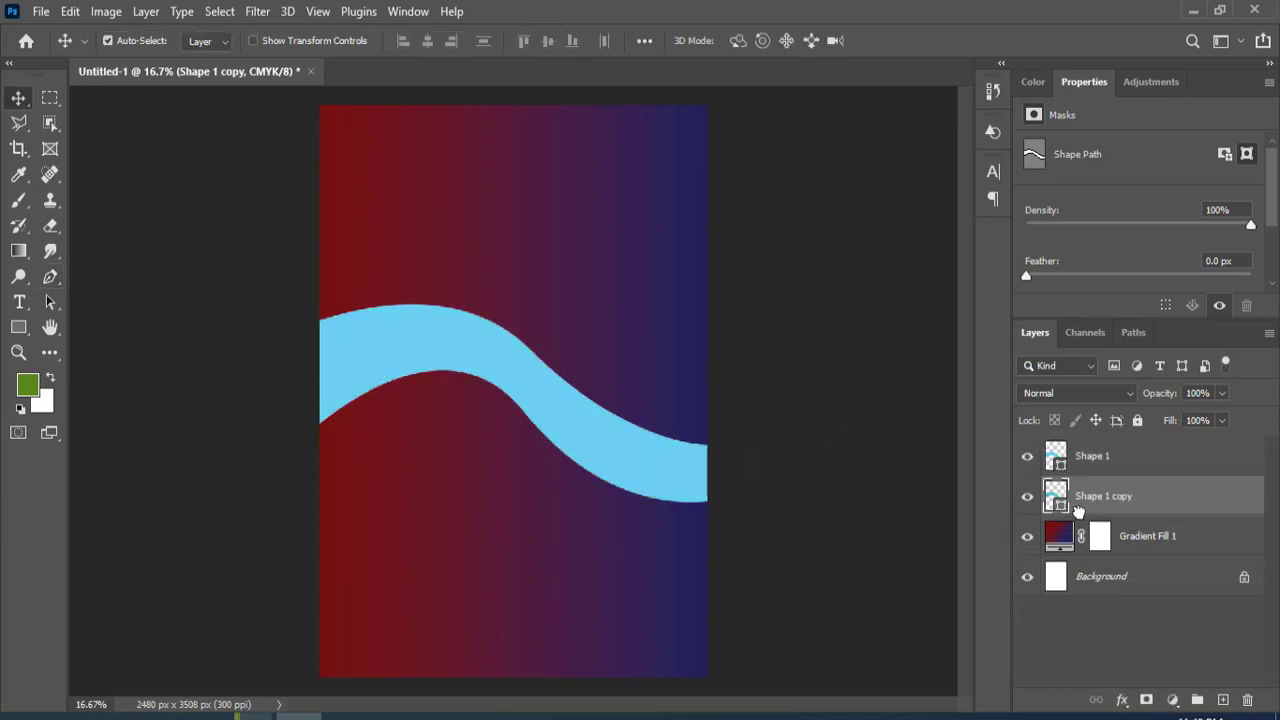
key("ctrl+t")
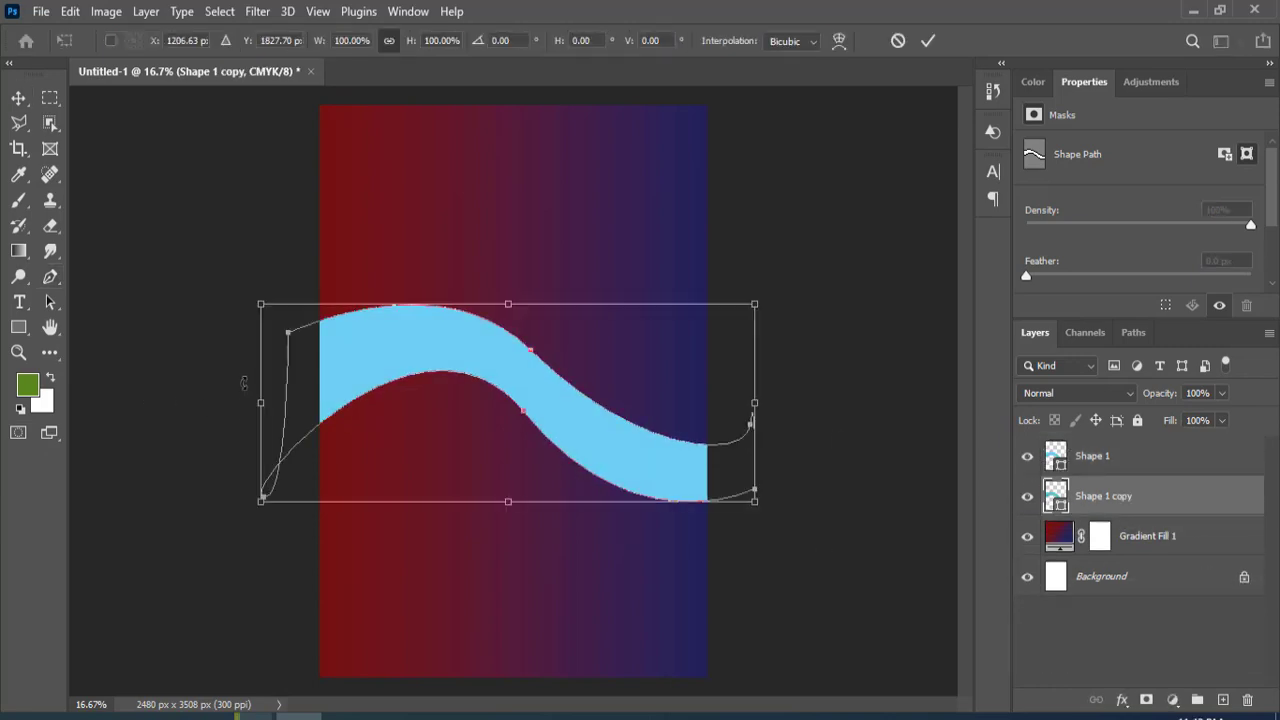
right_click(365, 463)
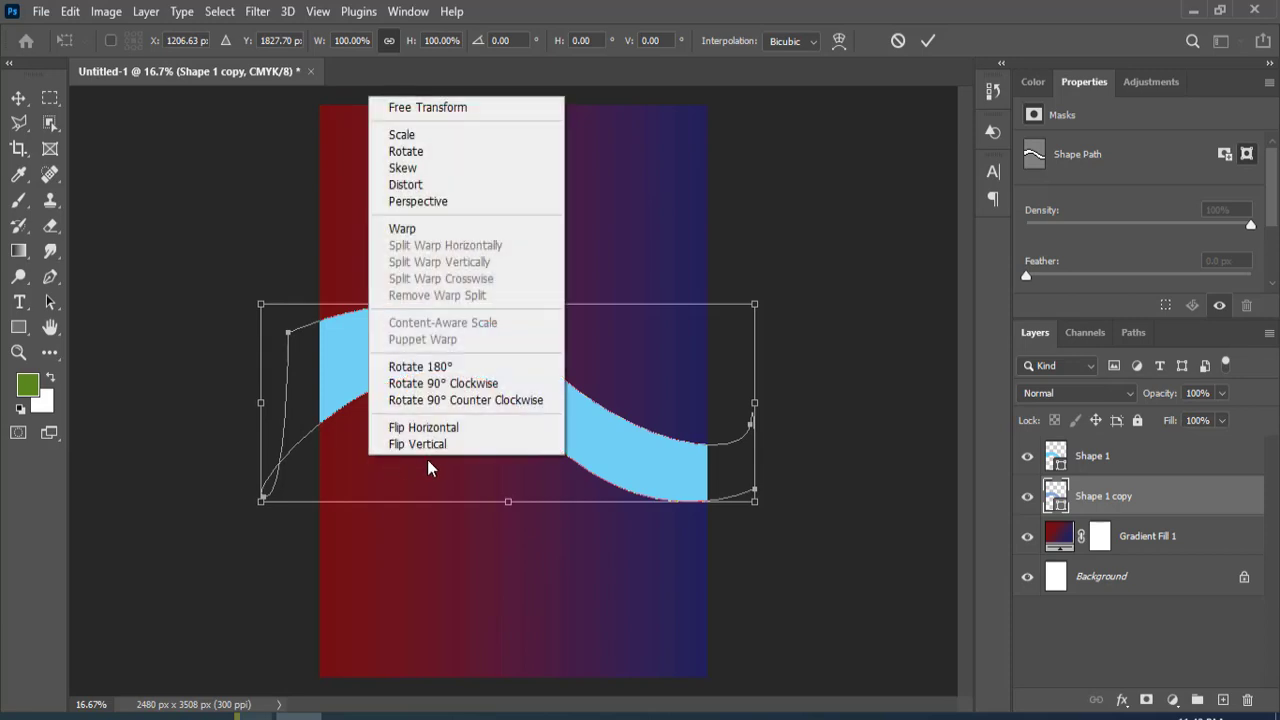
left_click(410, 184)
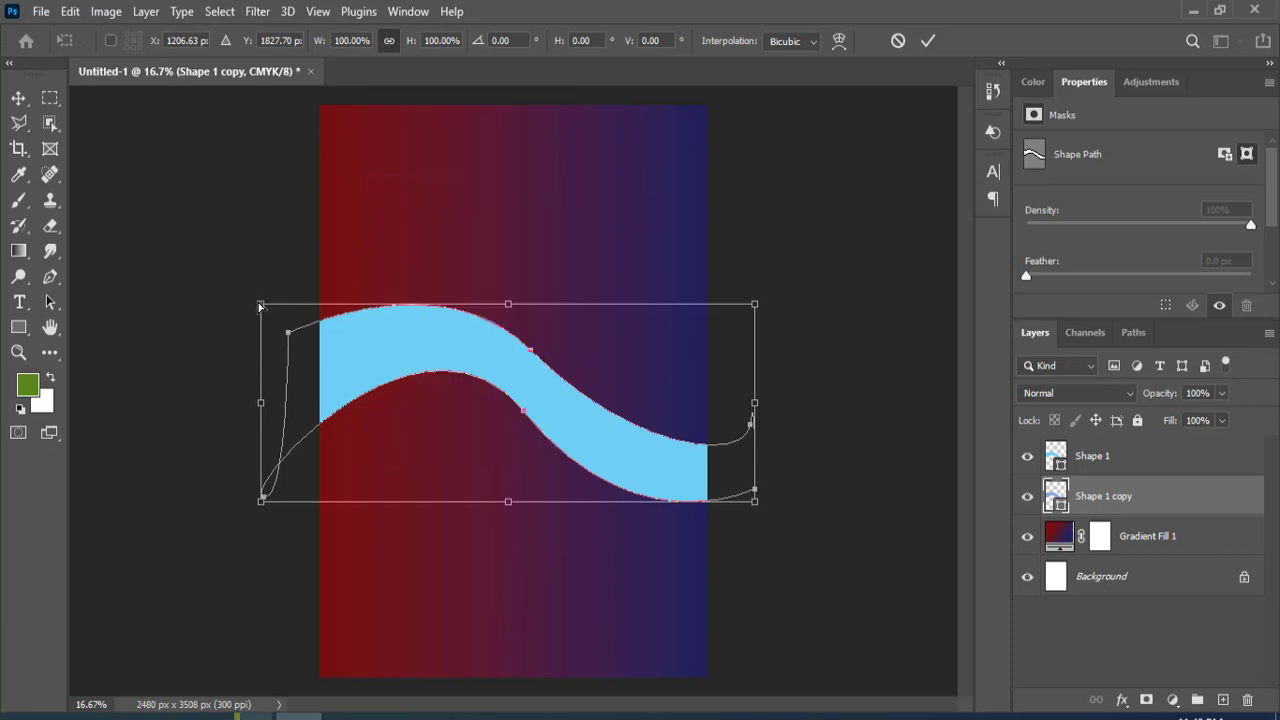
left_click_drag(261, 303, 260, 272)
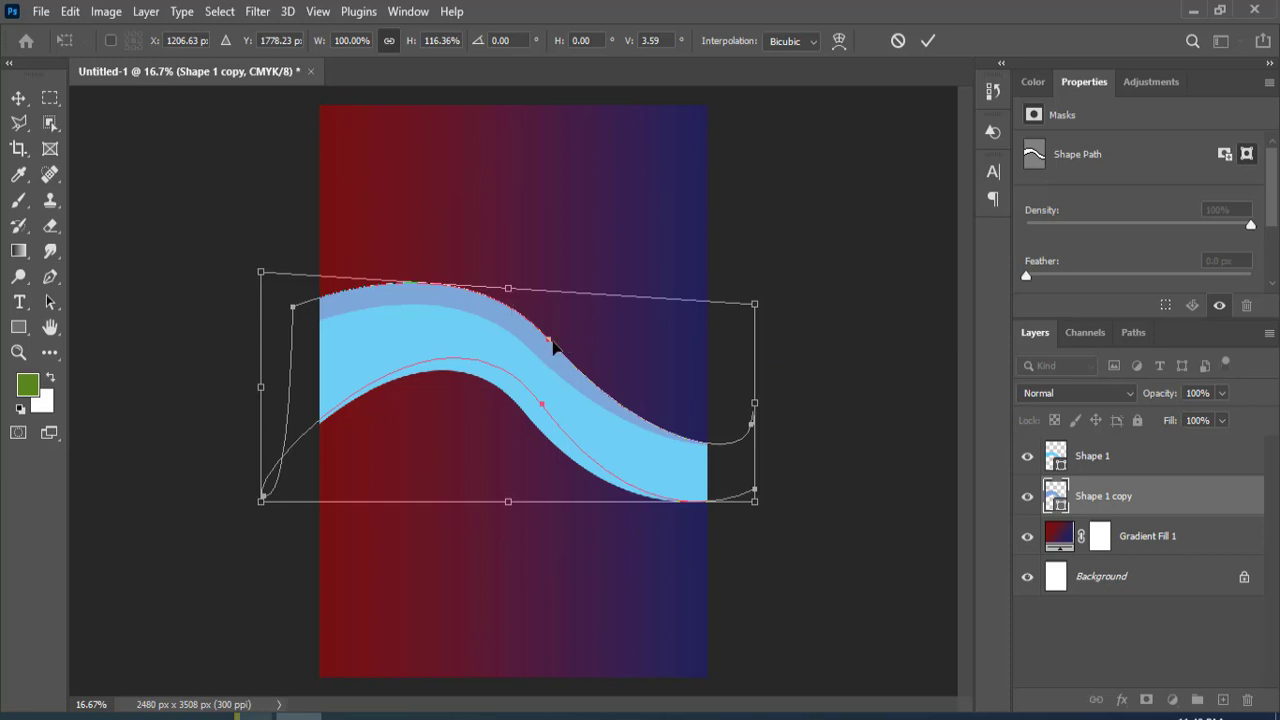
left_click_drag(548, 345, 537, 346)
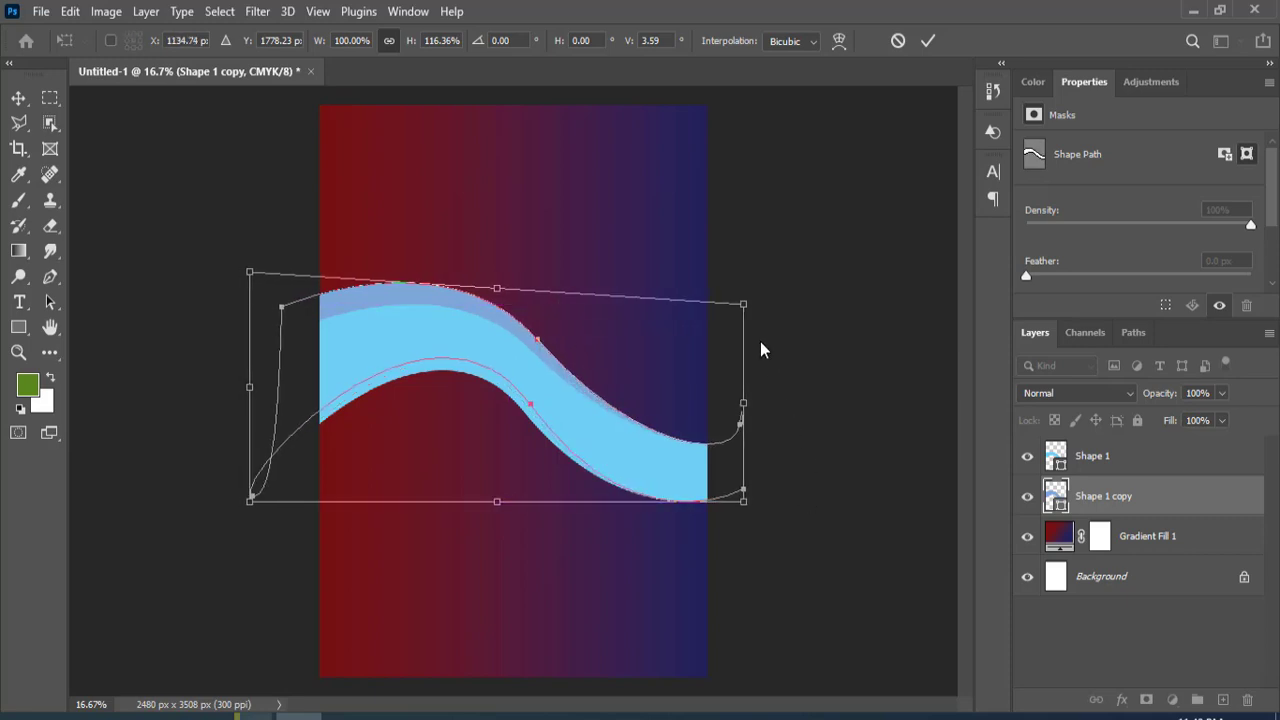
left_click_drag(743, 303, 785, 257)
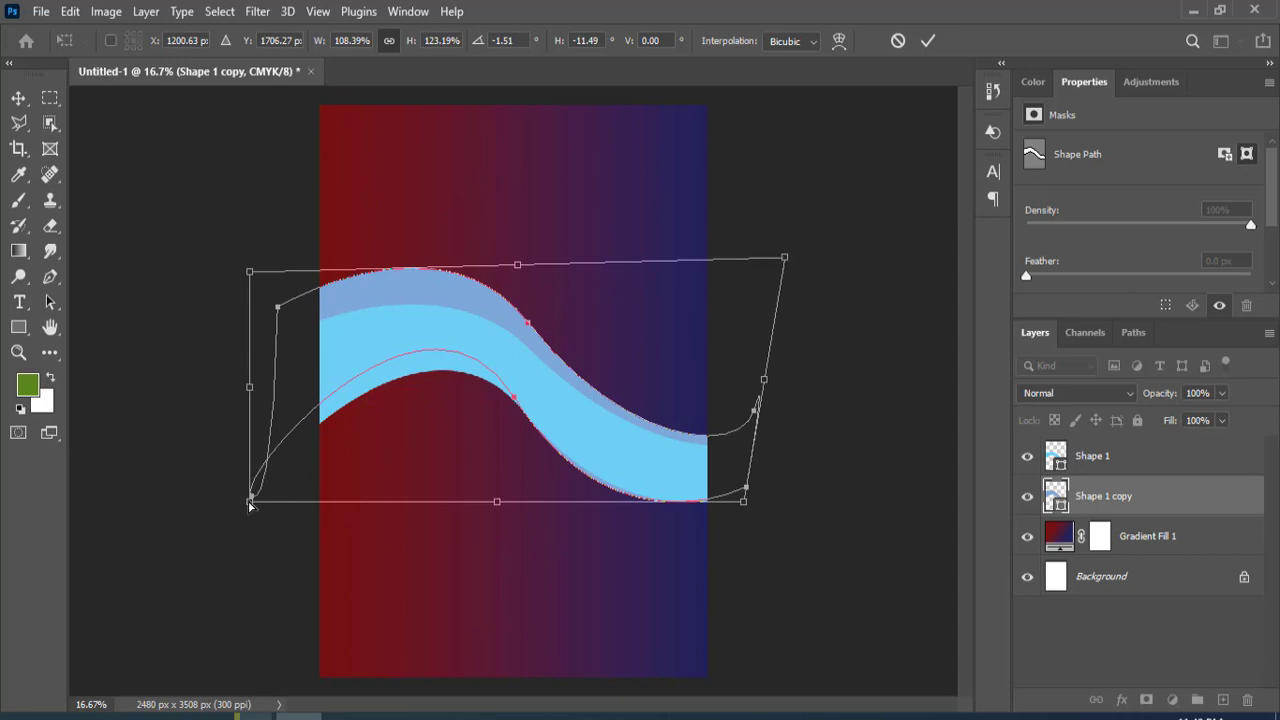
left_click_drag(250, 505, 238, 532)
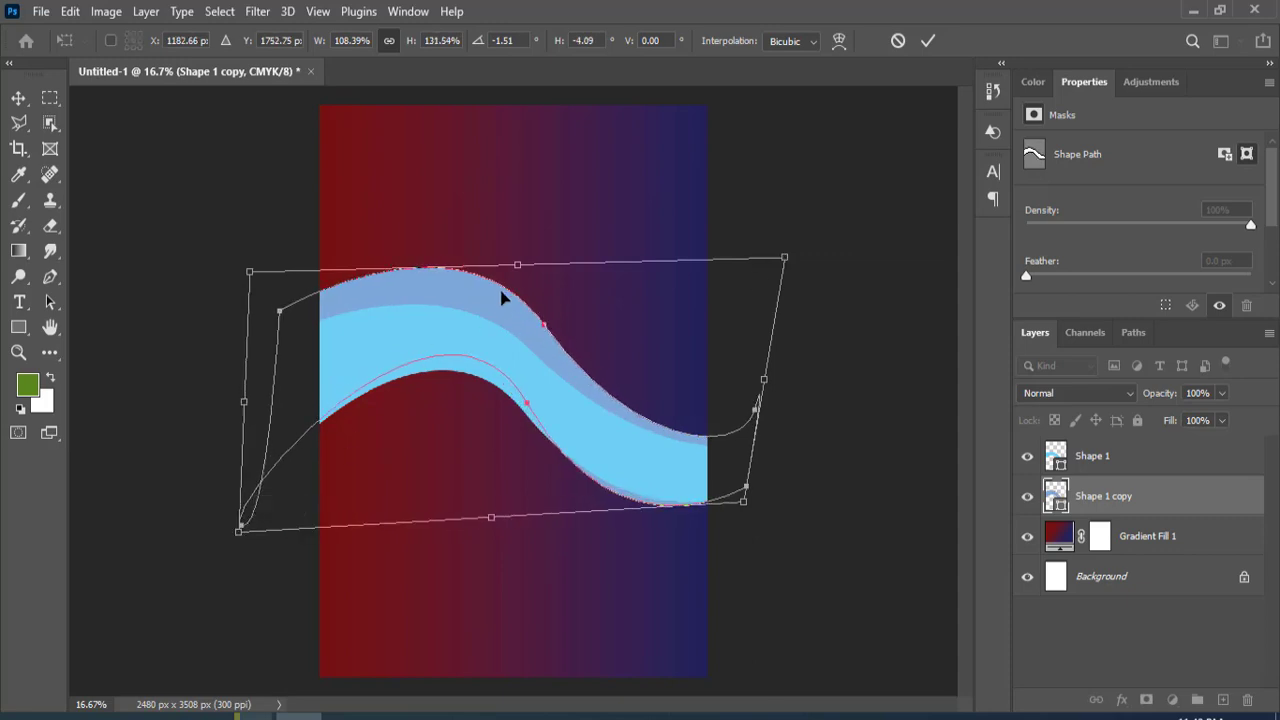
Fine-tune the copy's top edge and corners, then commit the distortion
left_click_drag(517, 275, 498, 287)
left_click_drag(776, 270, 777, 240)
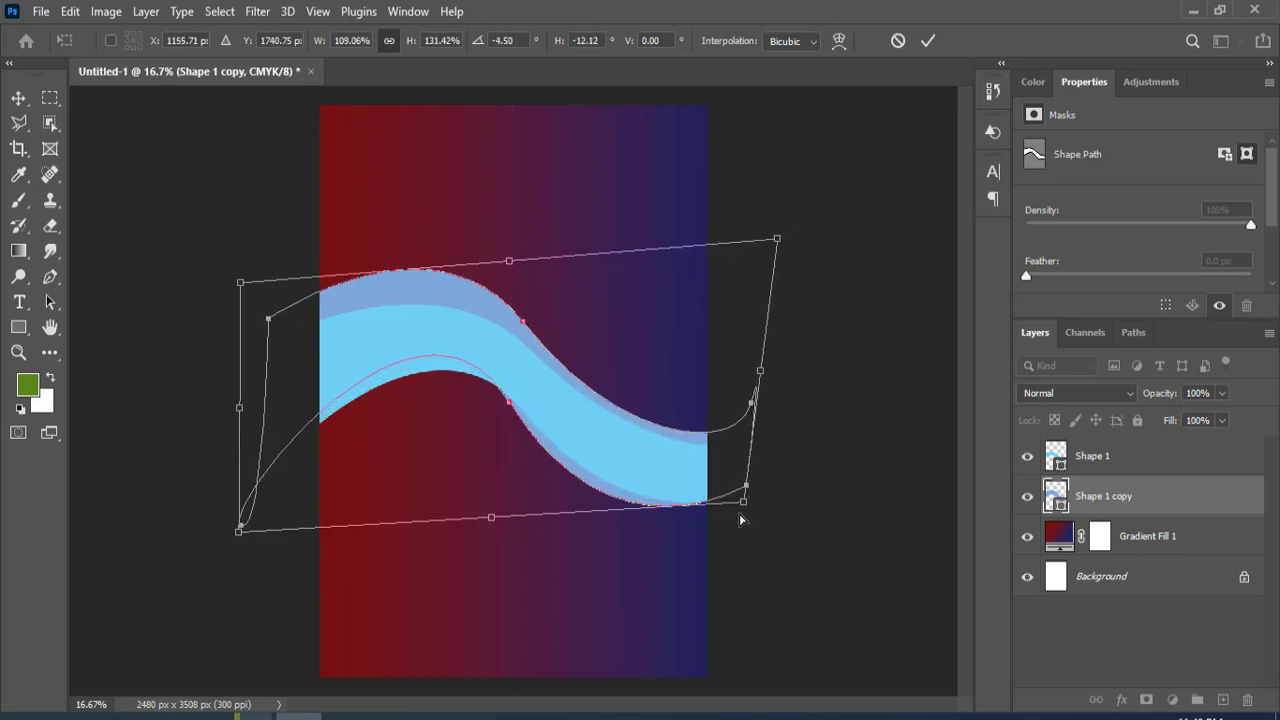
left_click_drag(740, 519, 753, 492)
left_click_drag(750, 492, 740, 488)
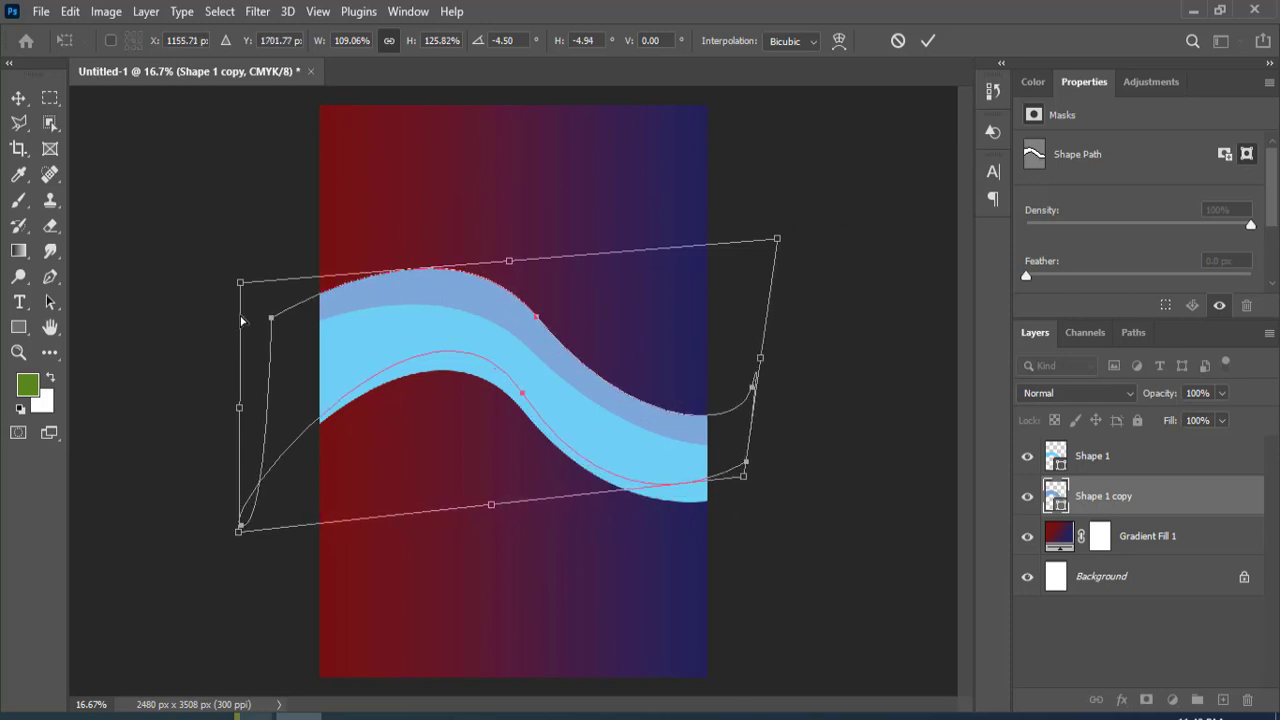
left_click_drag(240, 284, 231, 276)
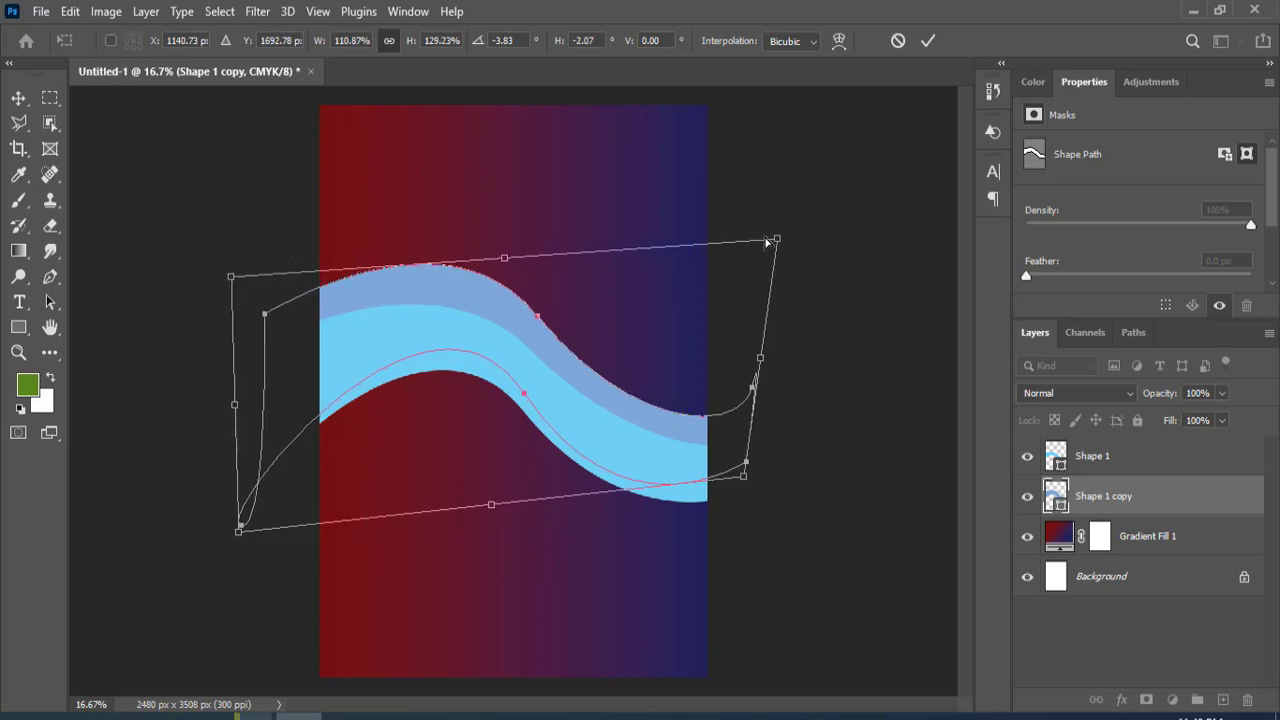
left_click(928, 40)
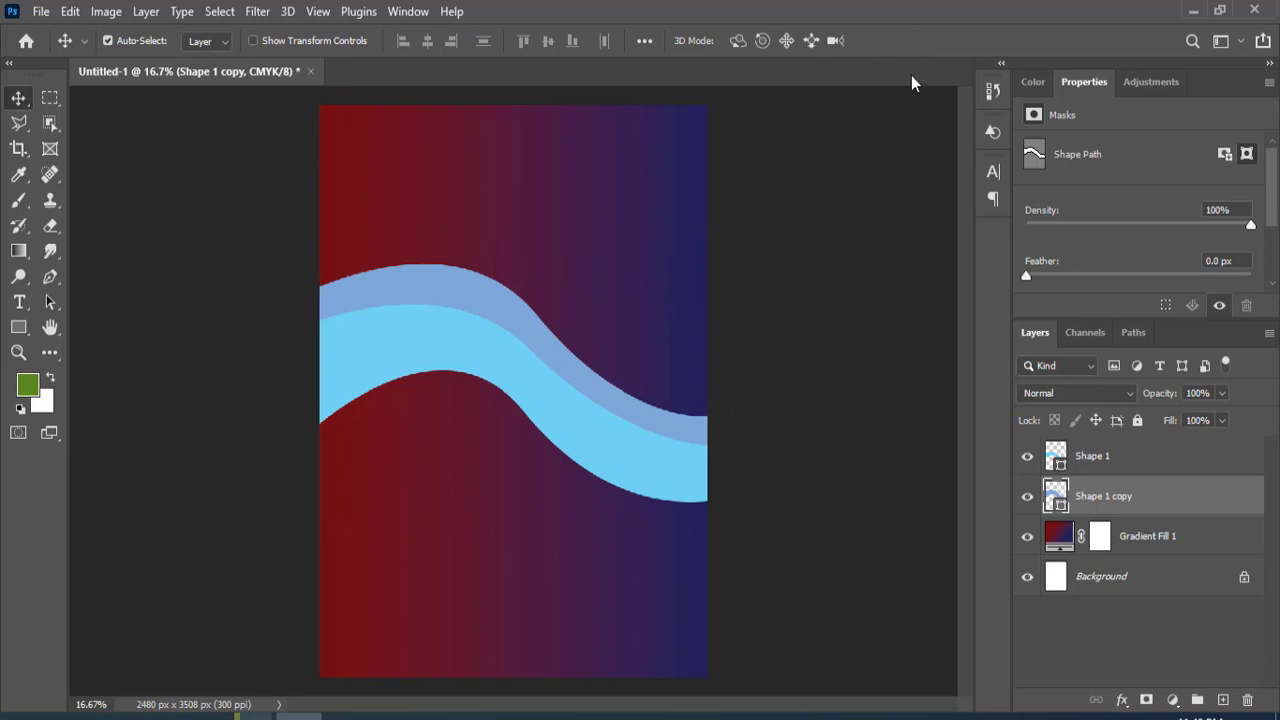
Make Shape 1 copy 2 between the two waves and colour it white
left_click(1061, 462)
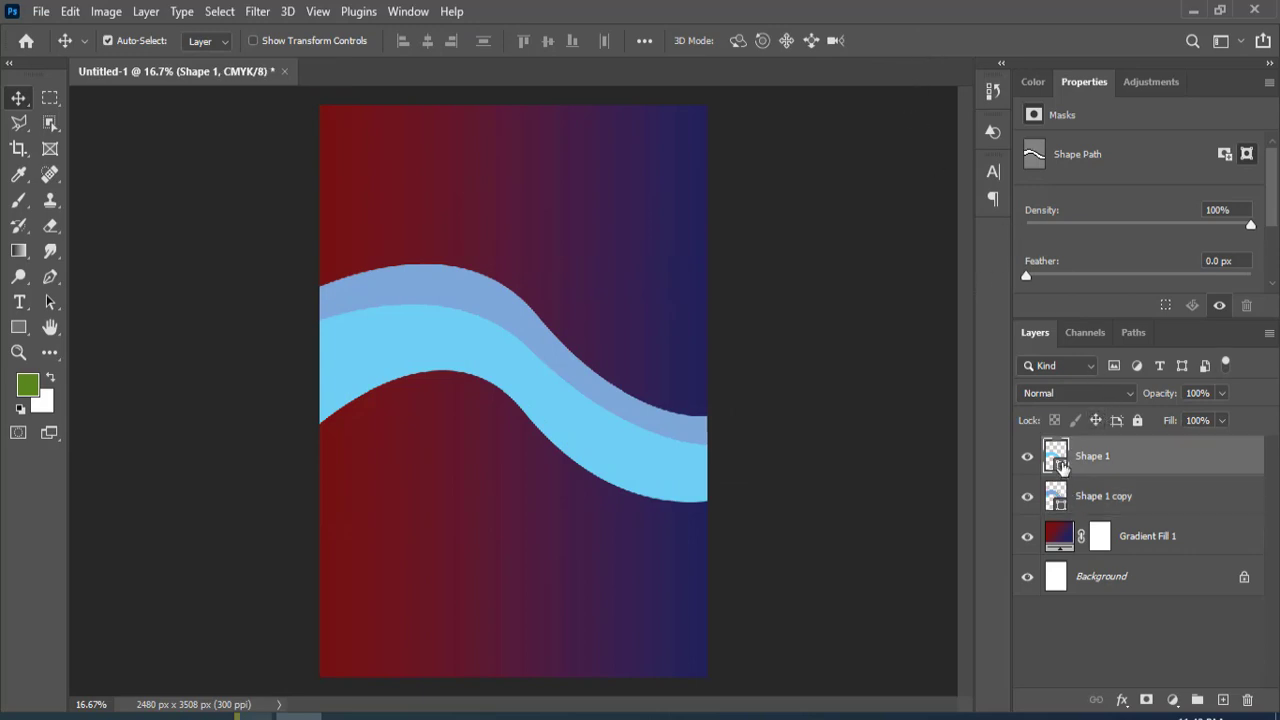
left_click_drag(1061, 462, 1222, 700)
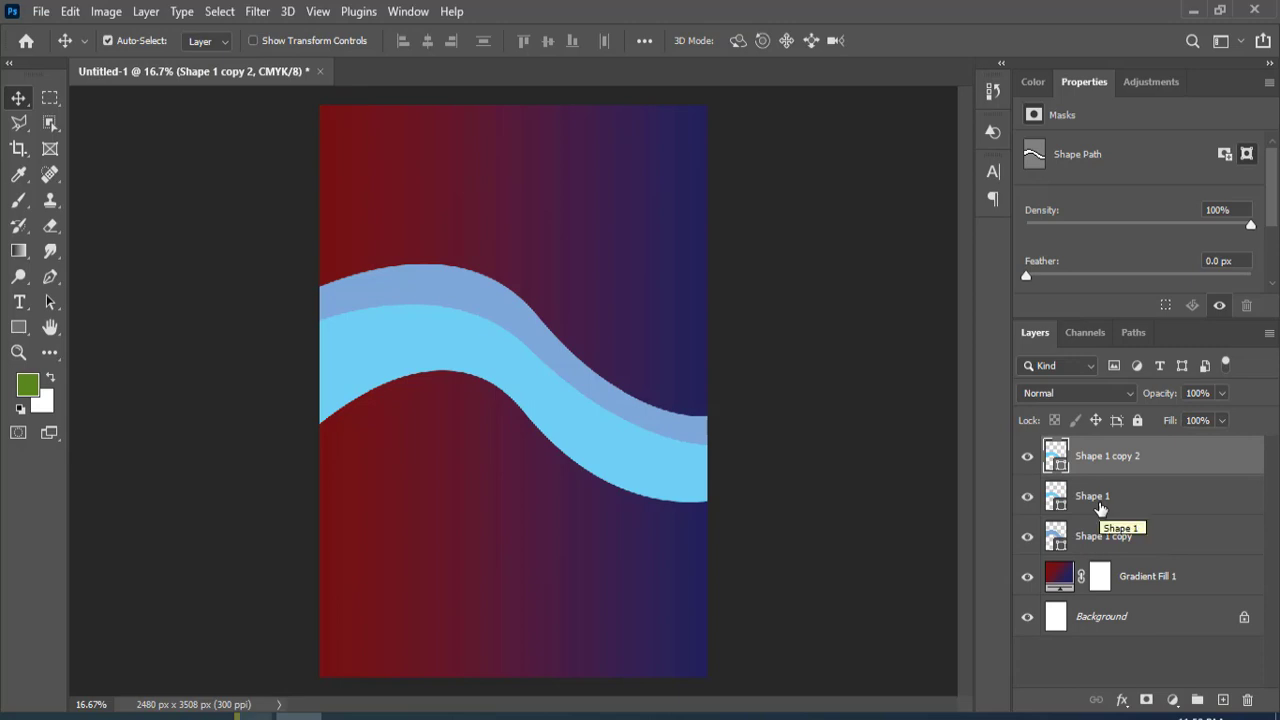
left_click_drag(1062, 462, 1066, 512)
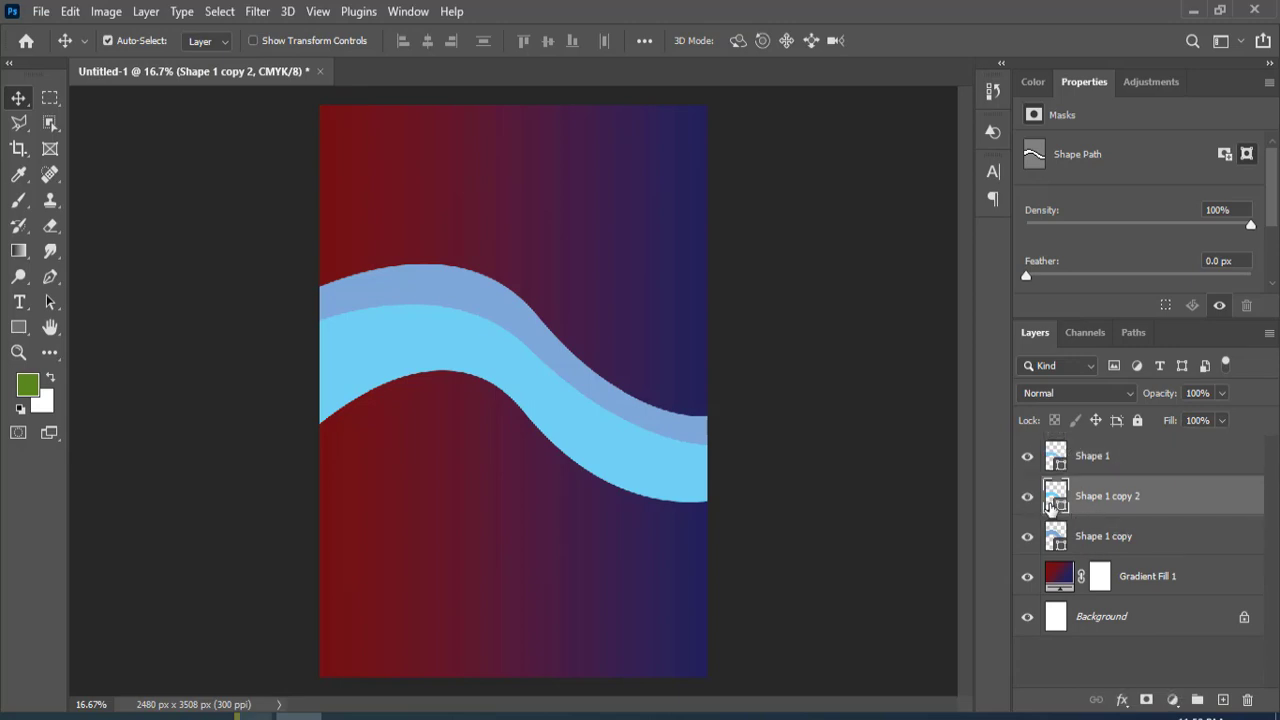
double_click(1053, 503)
left_click_drag(797, 267, 730, 172)
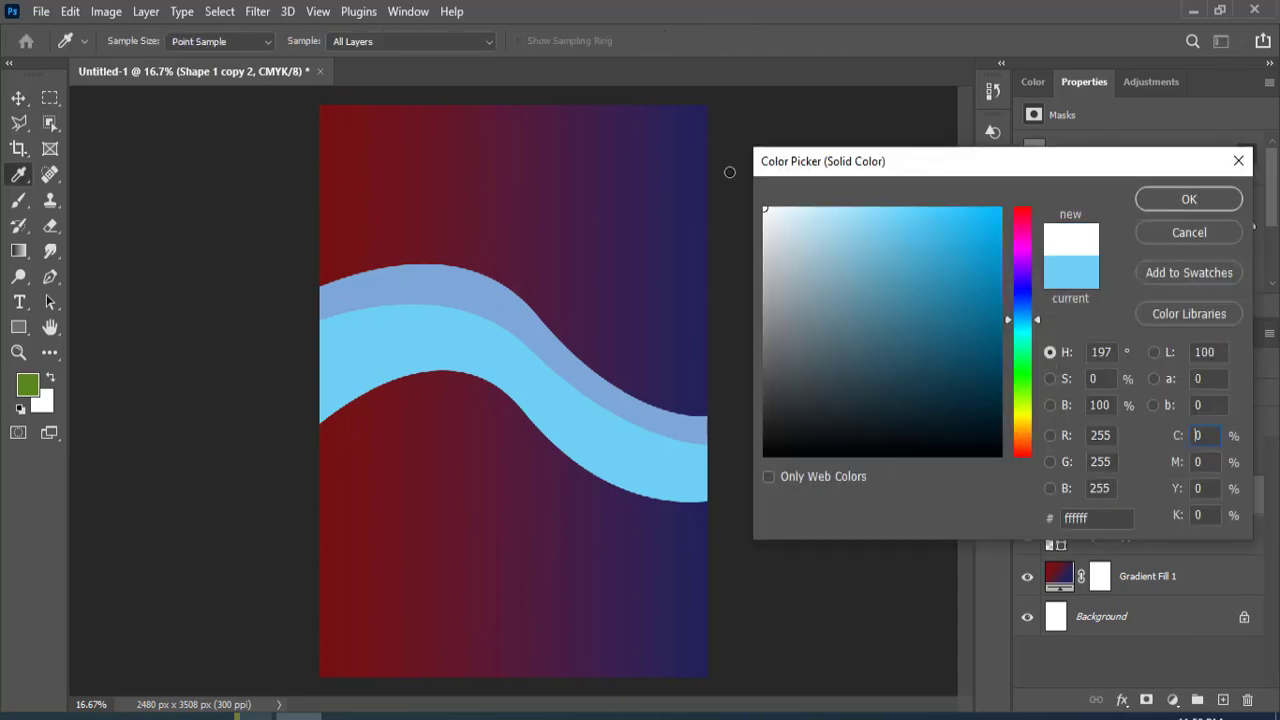
left_click(1181, 200)
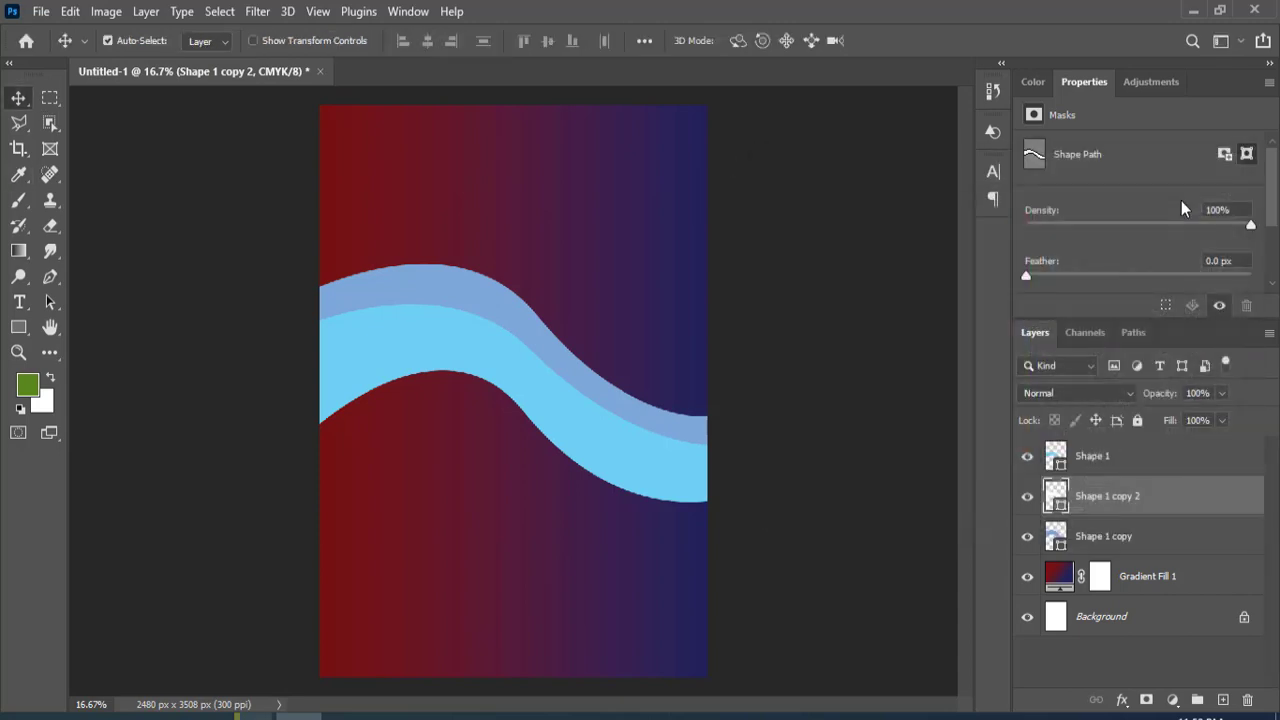
Distort the white copy so thin white bands edge the wave, and commit
key("ctrl+t")
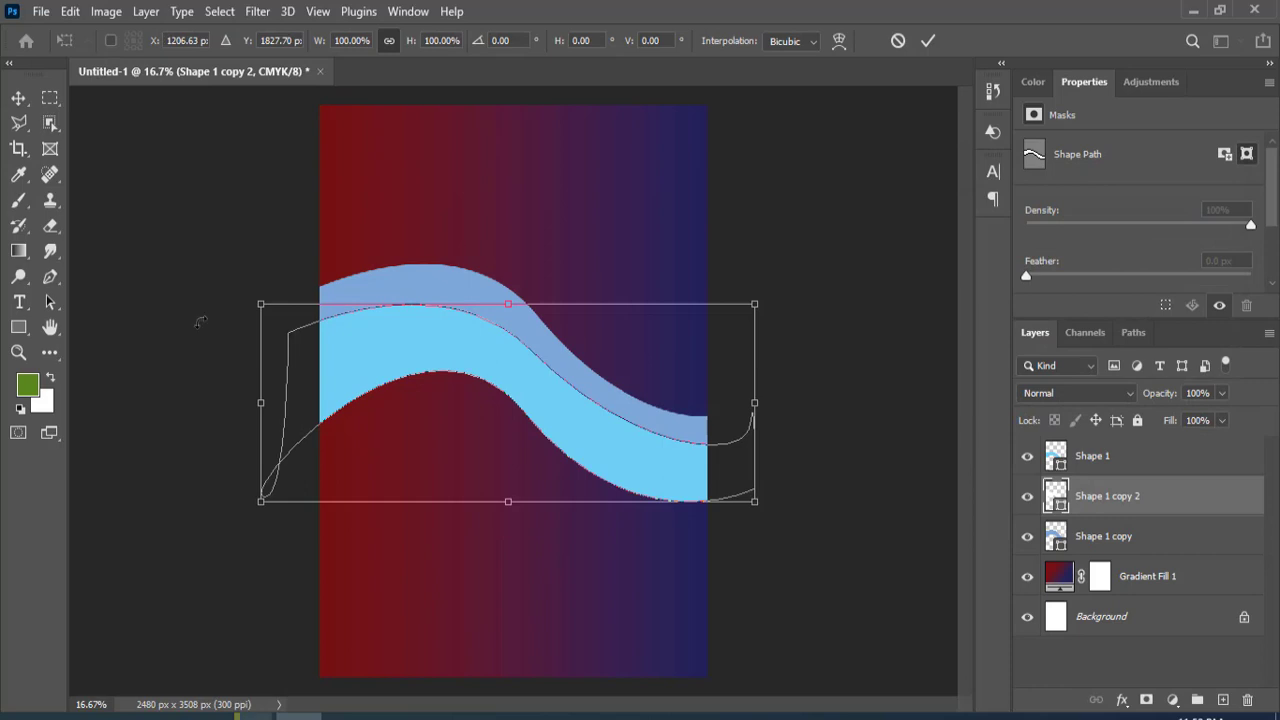
right_click(393, 402)
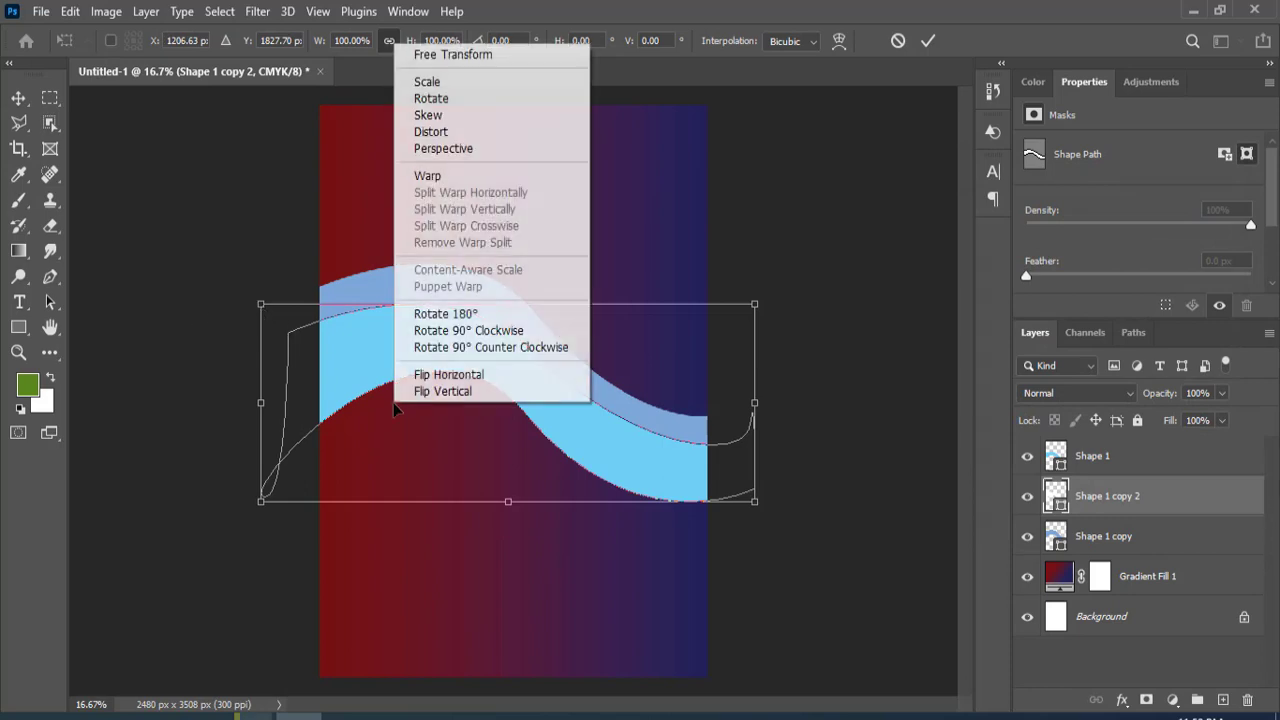
left_click(450, 137)
left_click_drag(260, 305, 264, 288)
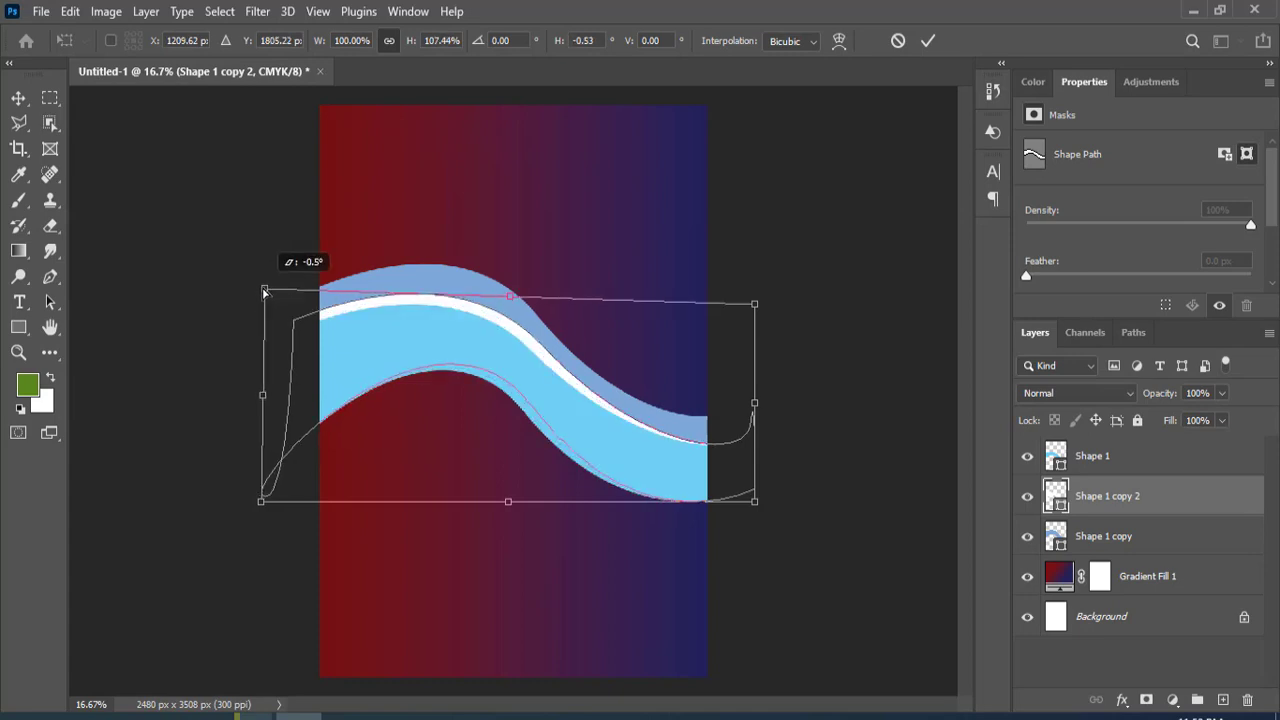
left_click_drag(758, 505, 755, 523)
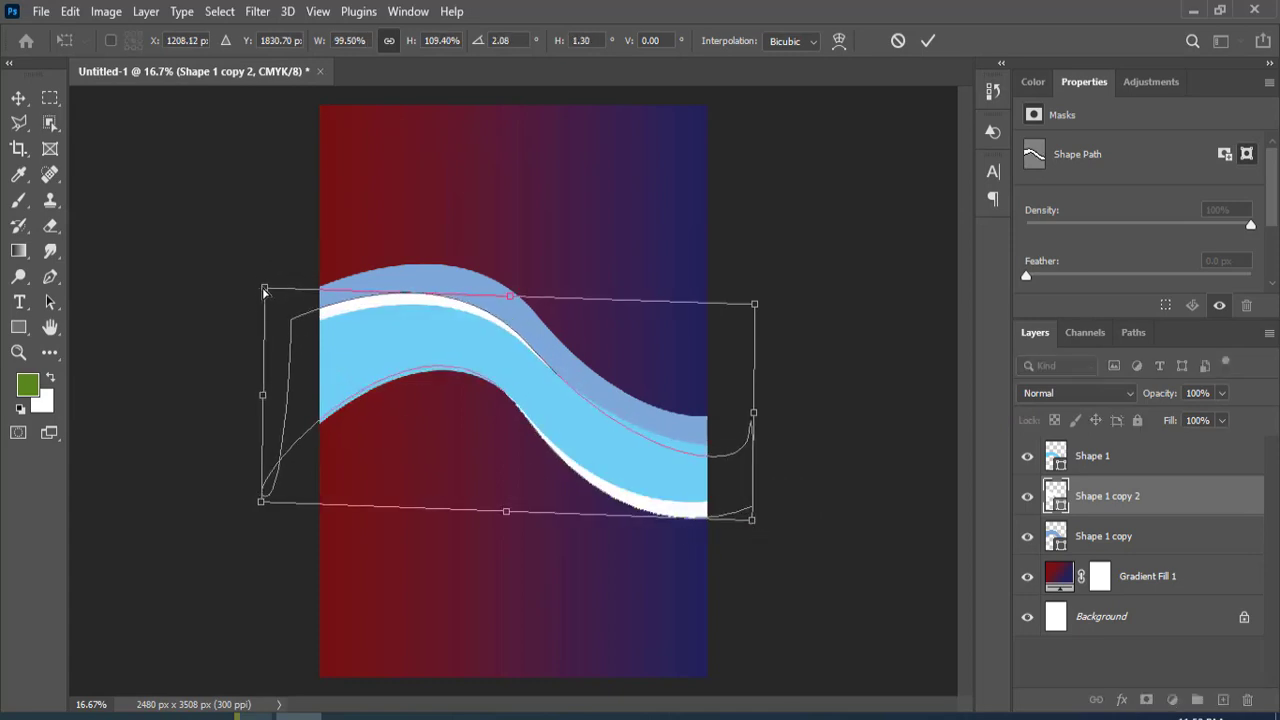
left_click_drag(264, 290, 262, 284)
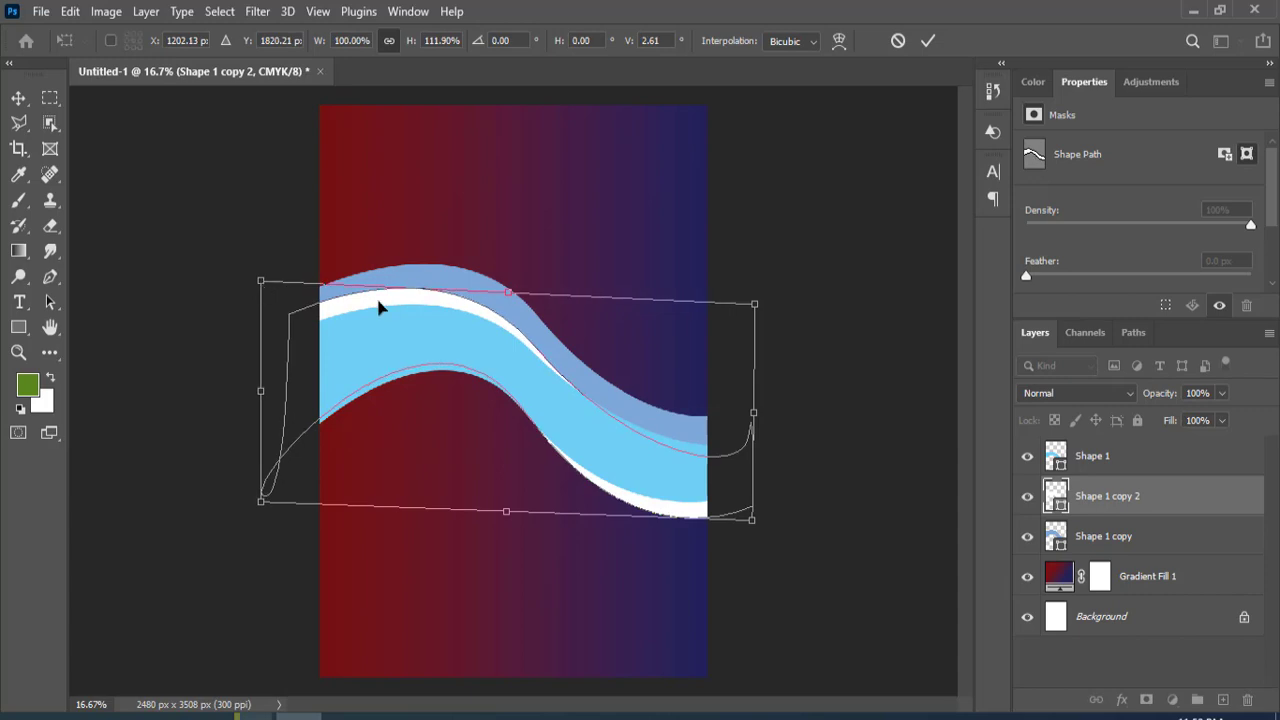
left_click(926, 42)
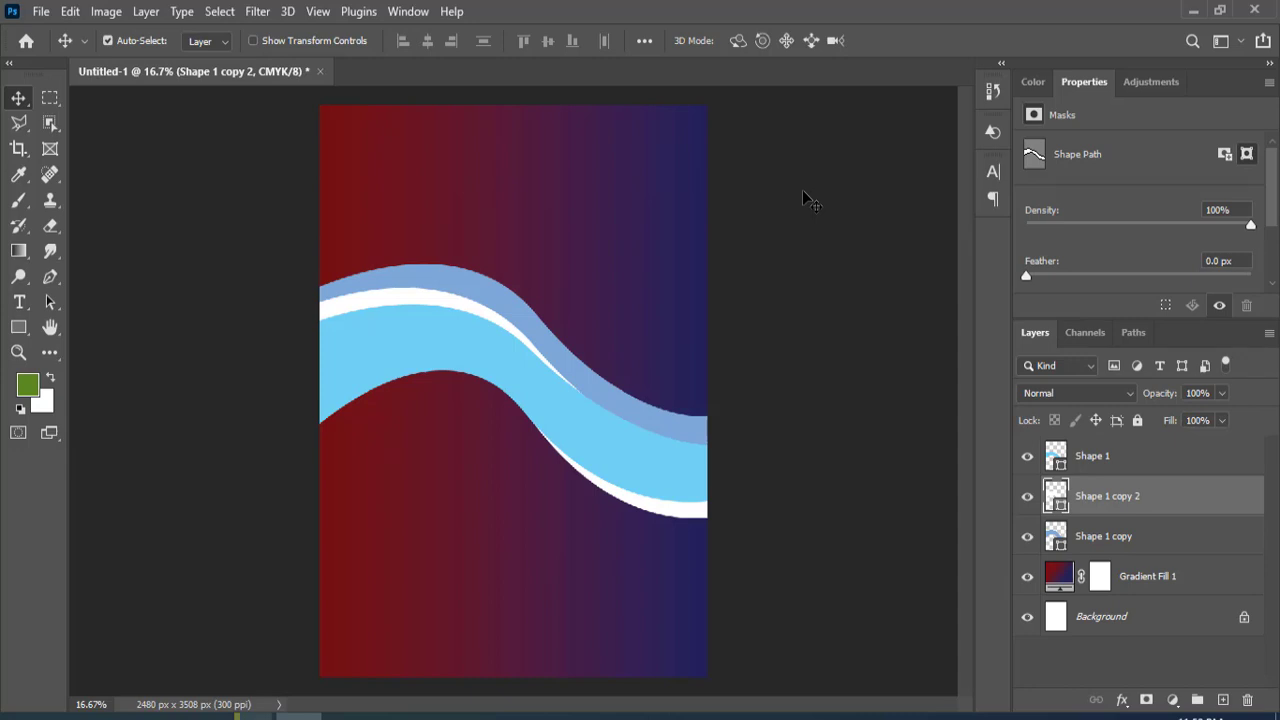
Place the Physics-and-business-1 photo embedded, below the waves, at the top of the page
left_click(40, 12)
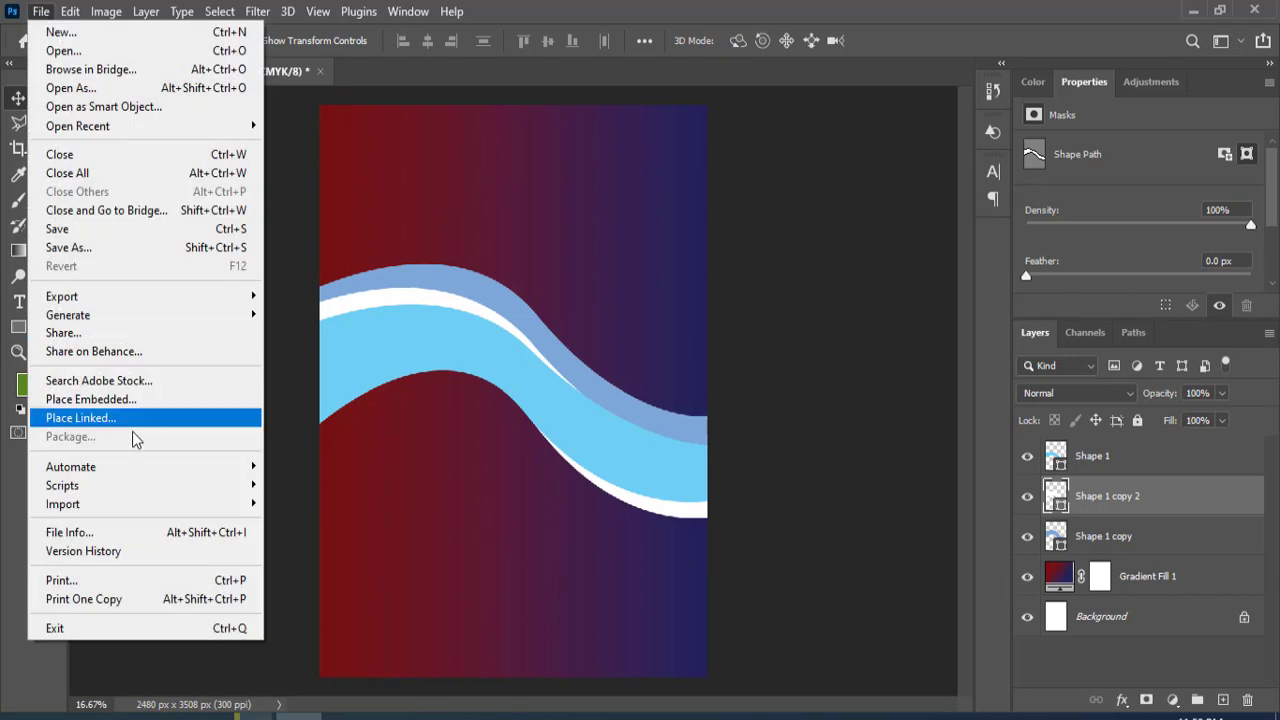
left_click(152, 403)
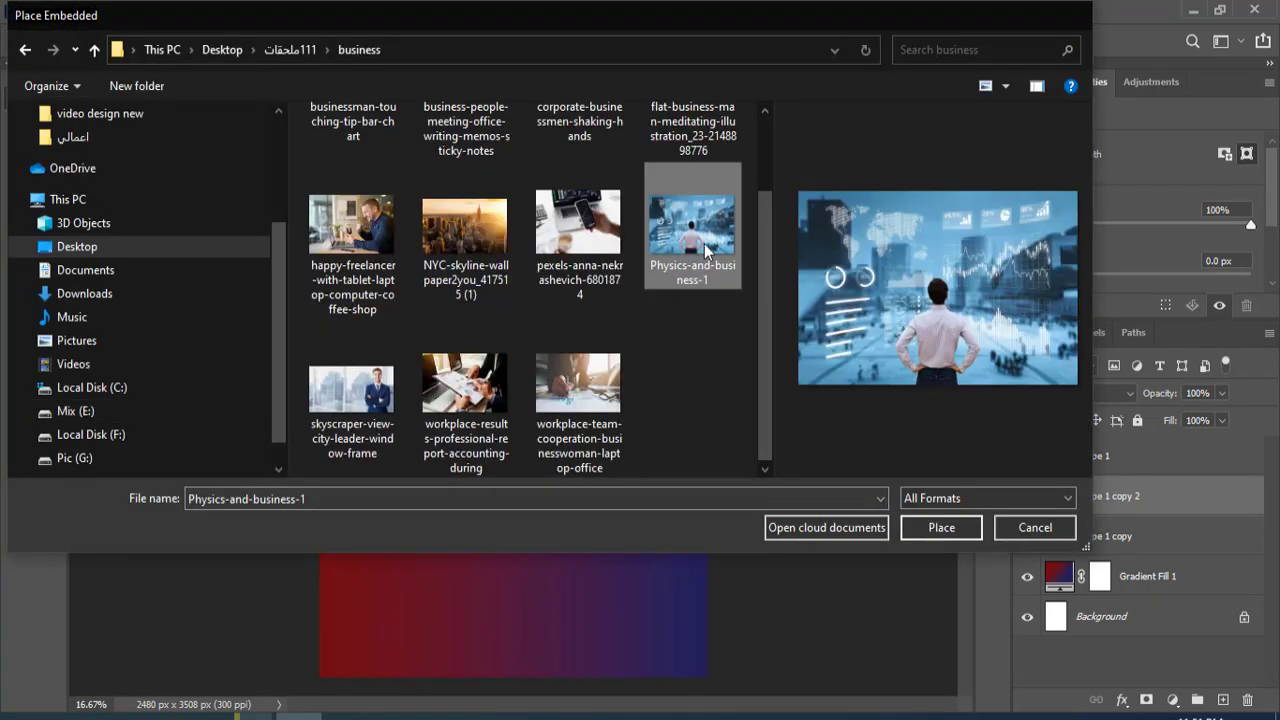
double_click(704, 243)
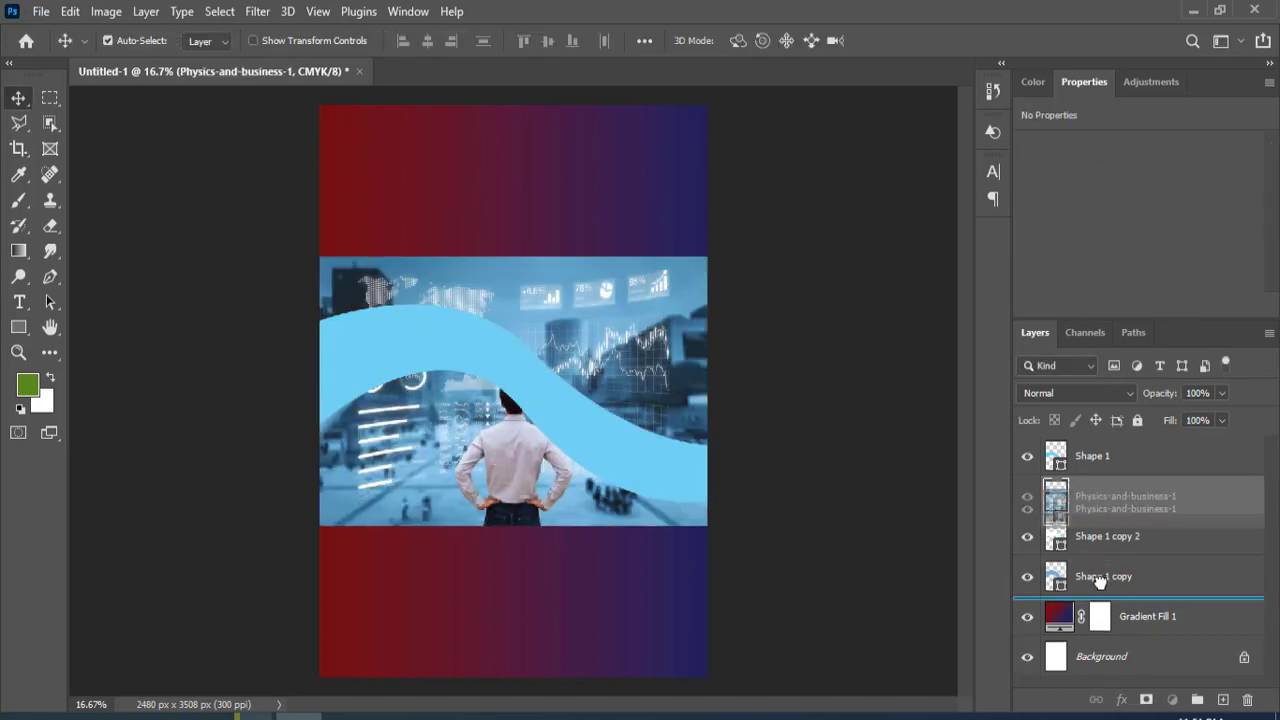
left_click_drag(1105, 503, 1097, 612)
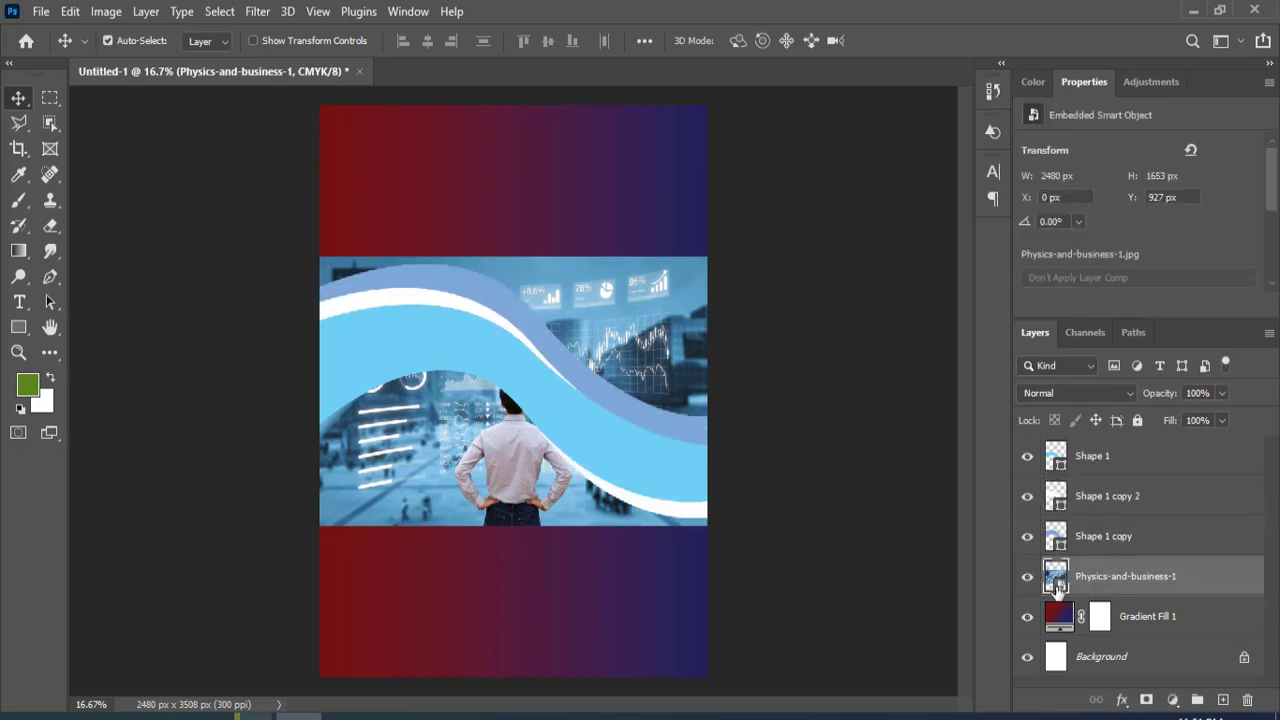
left_click_drag(649, 377, 610, 247)
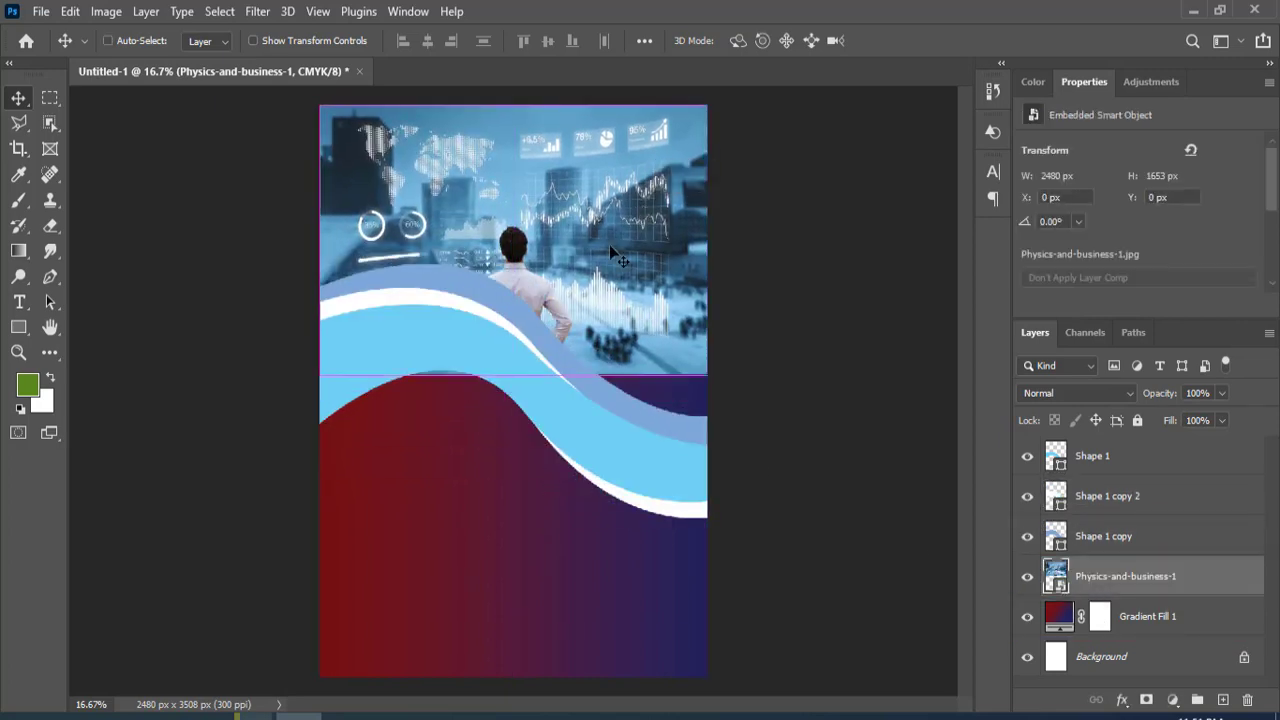
key("ctrl+r")
key("ctrl+r")
Scale the photo to about 67.83% to fill the upper flyer, and commit
key("ctrl+t")
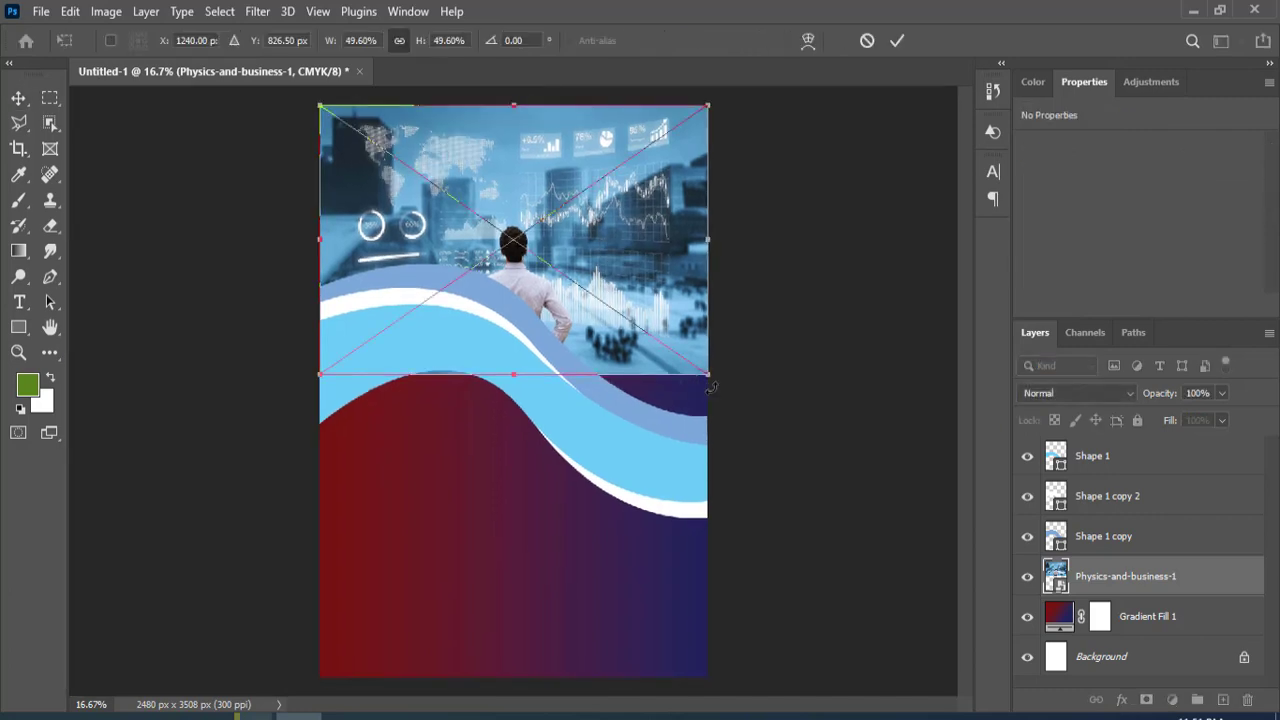
left_click_drag(710, 386, 775, 433)
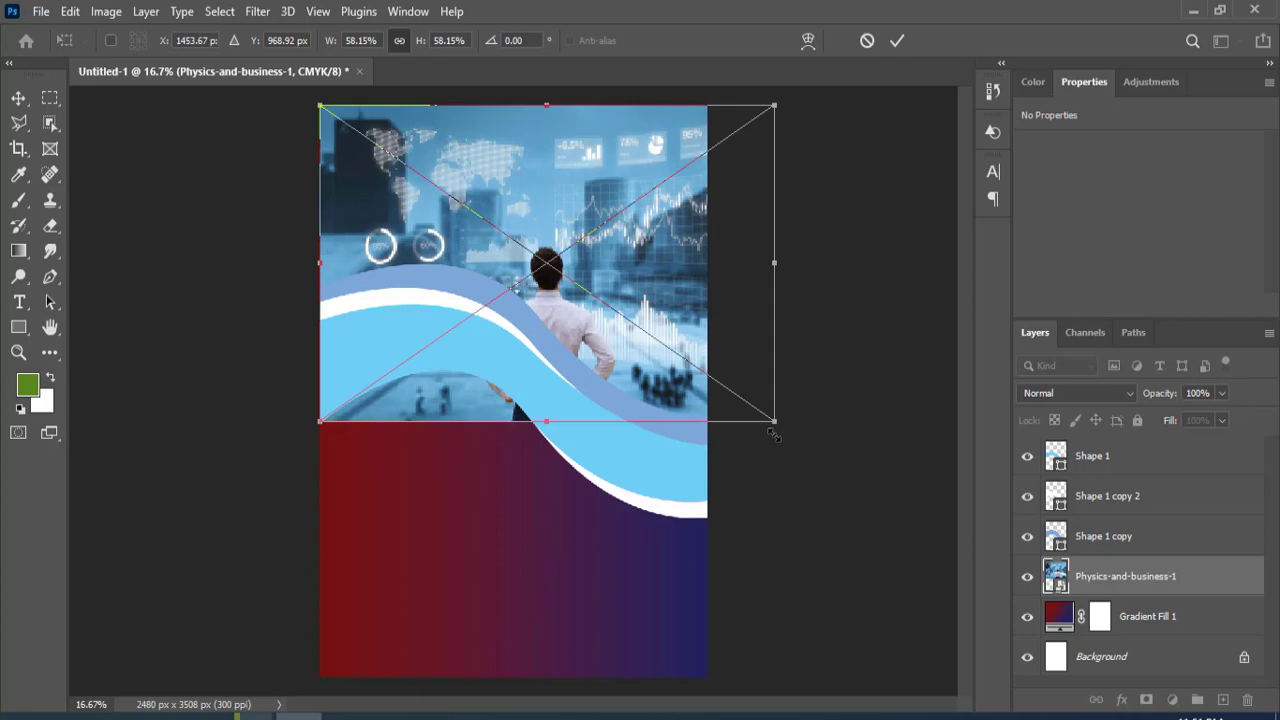
left_click_drag(776, 431, 746, 397)
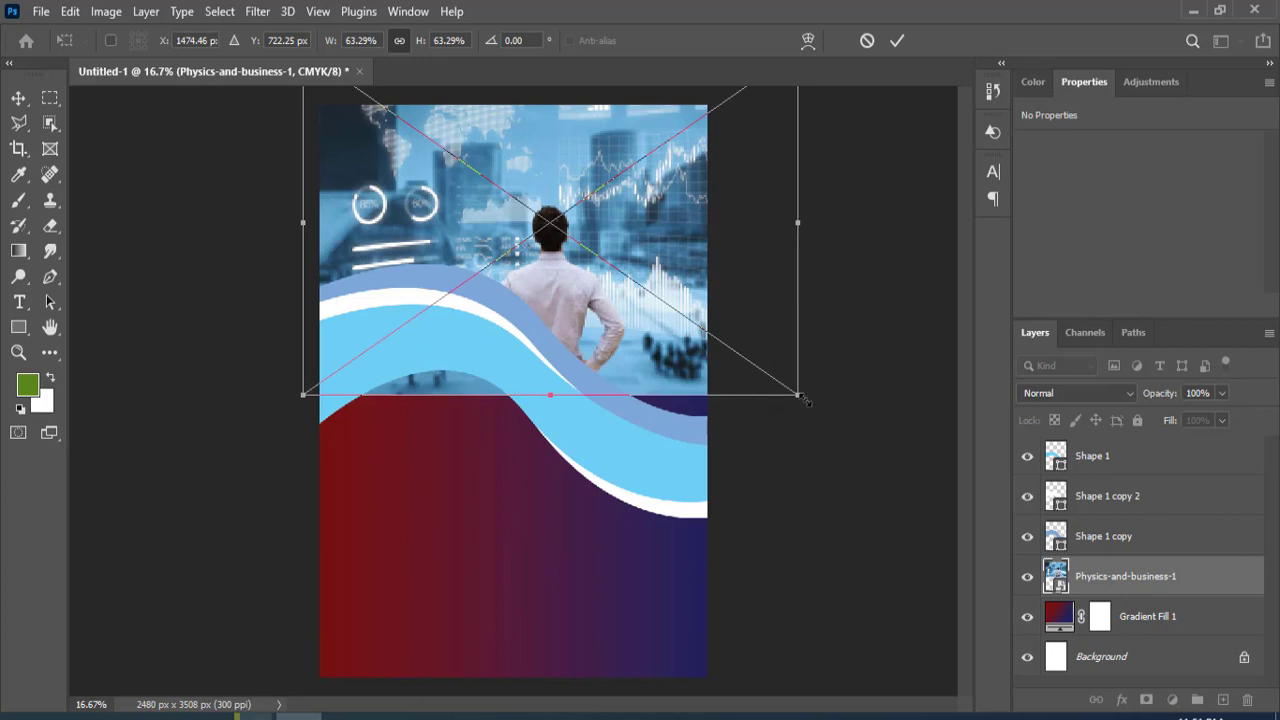
left_click_drag(806, 400, 832, 420)
left_click_drag(604, 328, 623, 329)
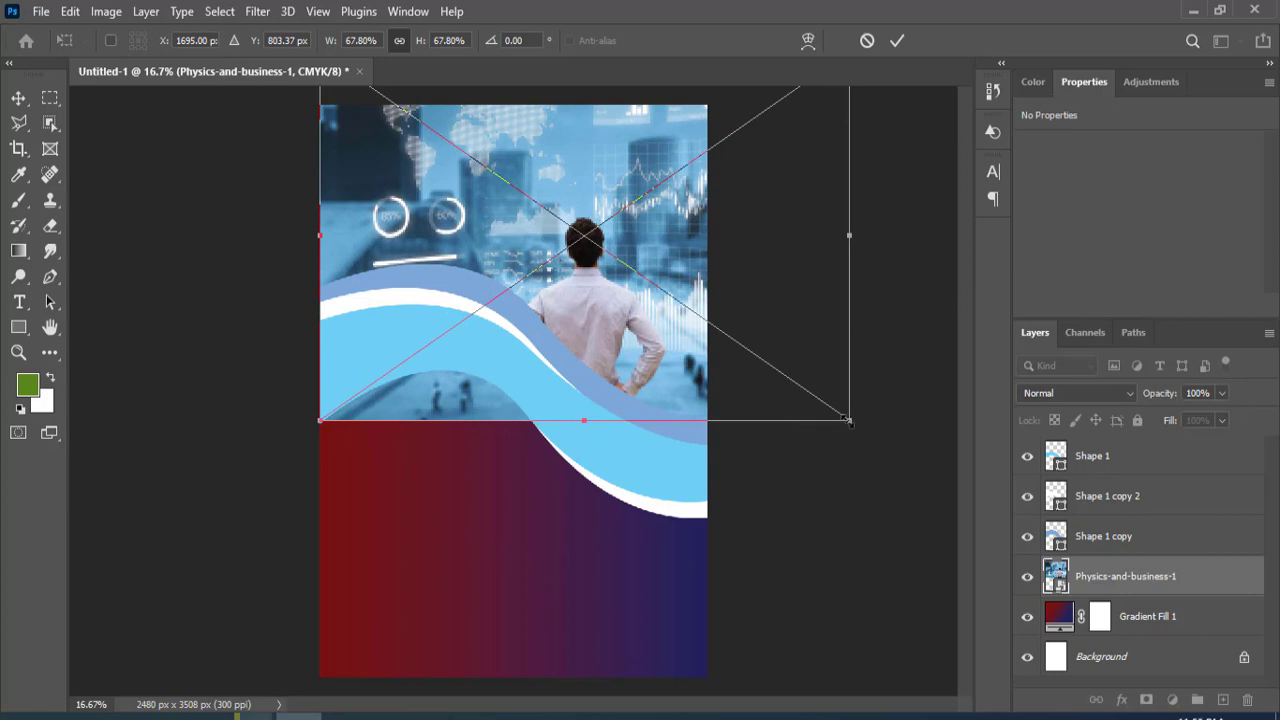
left_click_drag(848, 420, 850, 421)
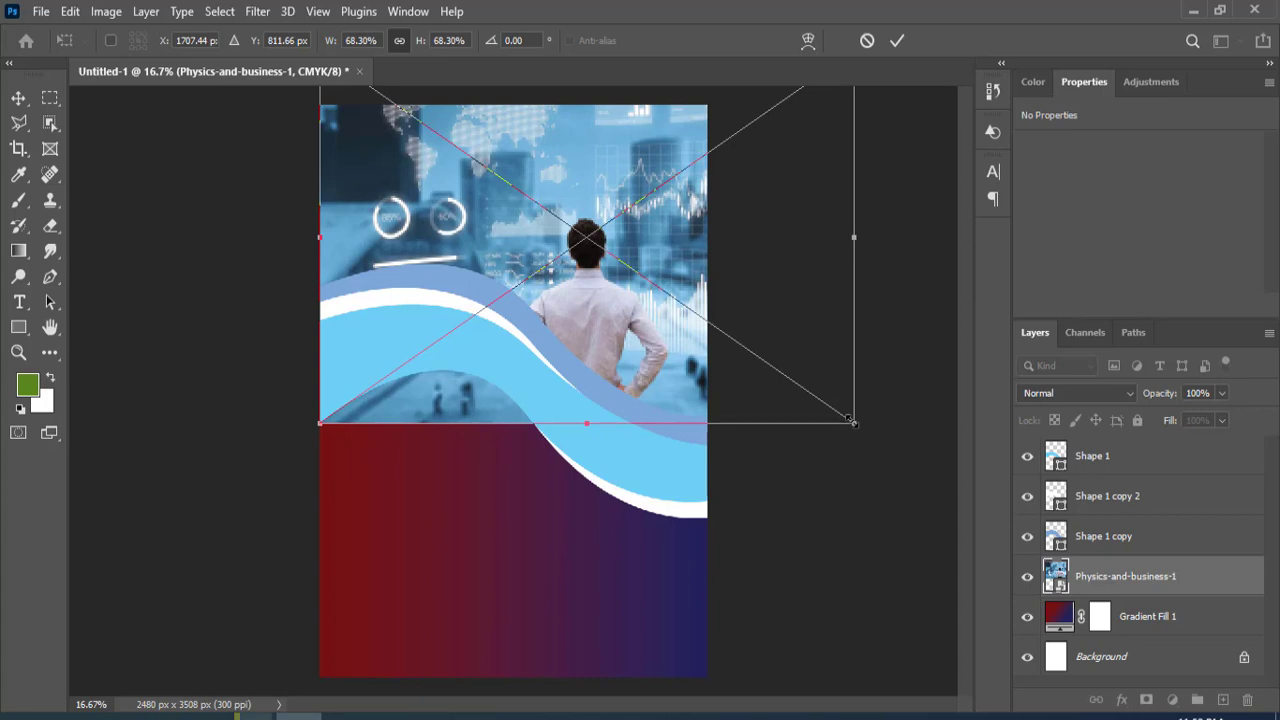
left_click_drag(852, 422, 850, 420)
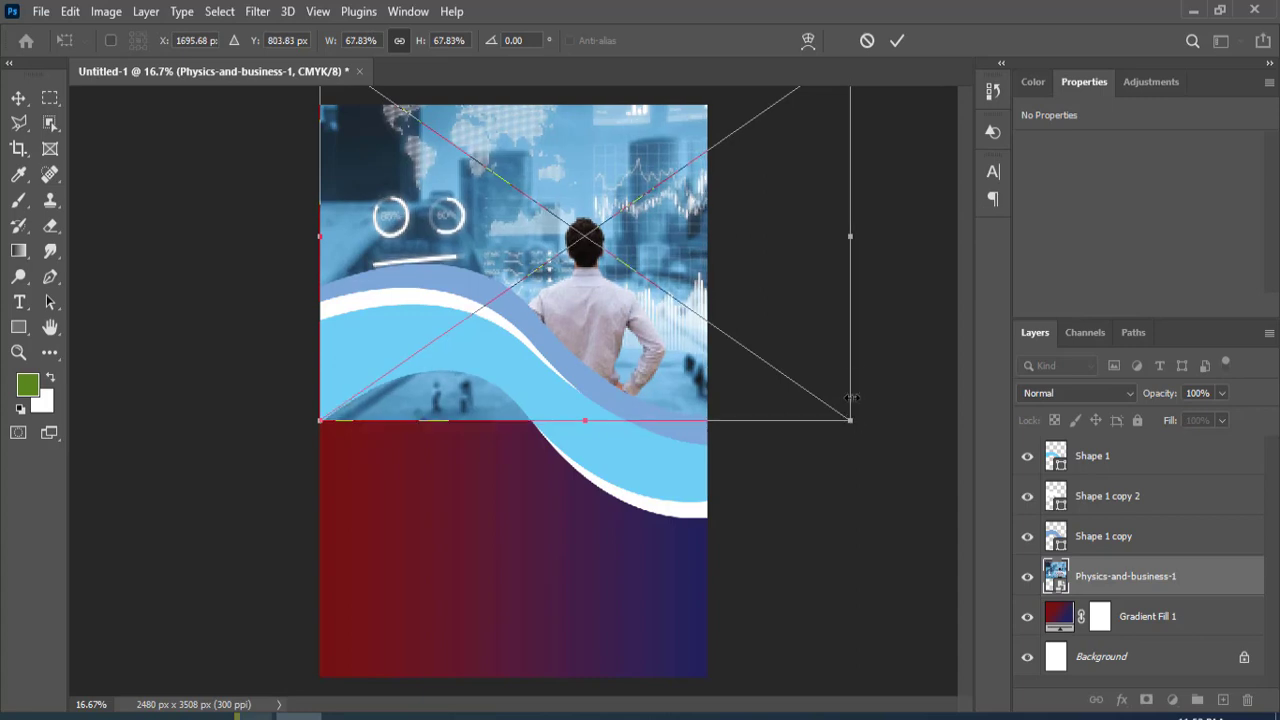
left_click(893, 42)
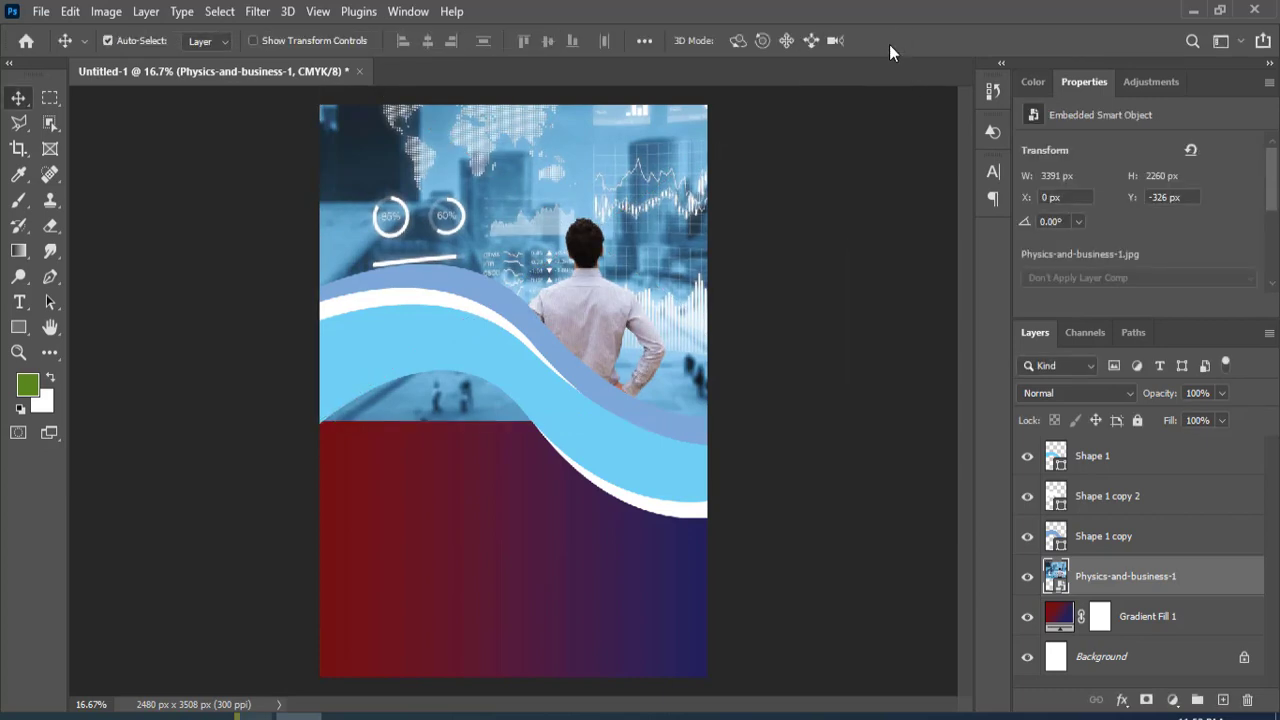
Rasterize the photo and erase its strip below the light blue wave
left_click(50, 225)
left_click(340, 434)
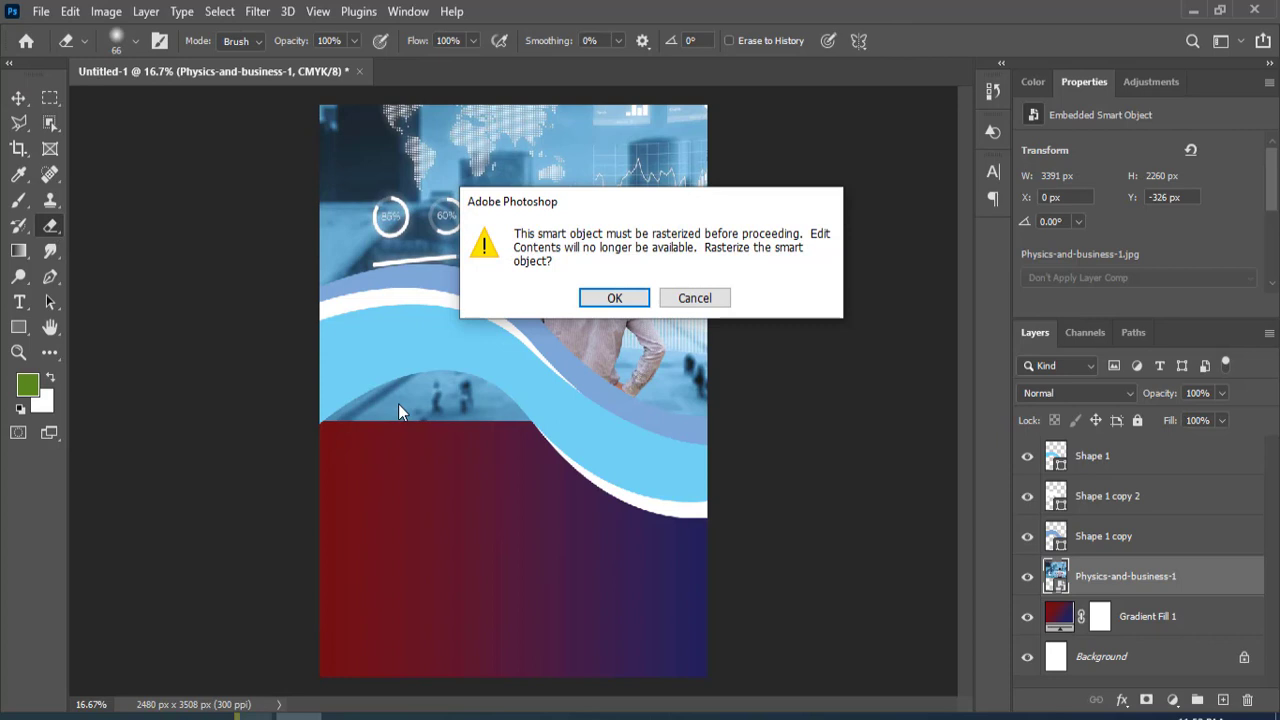
left_click(613, 300)
mouse_move(362, 421)
left_mouse_down()
mouse_move(542, 417)
mouse_move(448, 400)
mouse_move(443, 372)
mouse_move(385, 392)
left_mouse_up()
Set the eraser to a Hard Round brush at 92 px
left_click(133, 44)
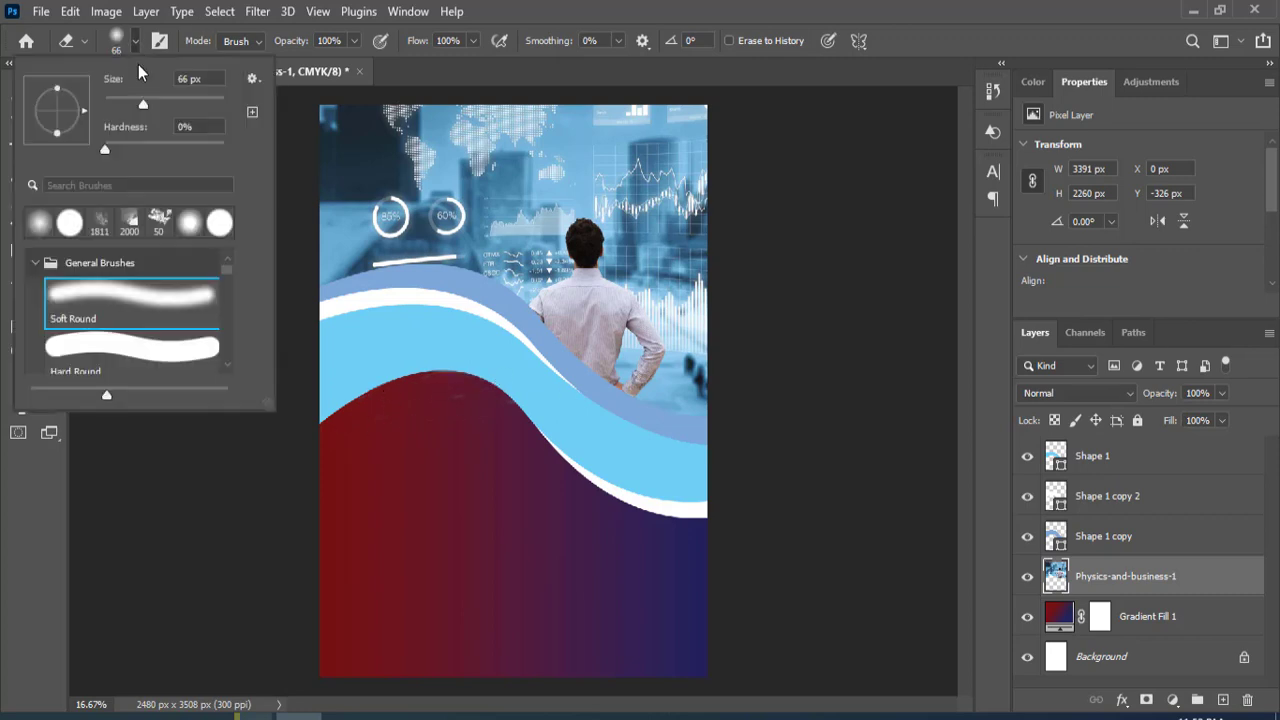
left_click(66, 233)
left_click(6, 574)
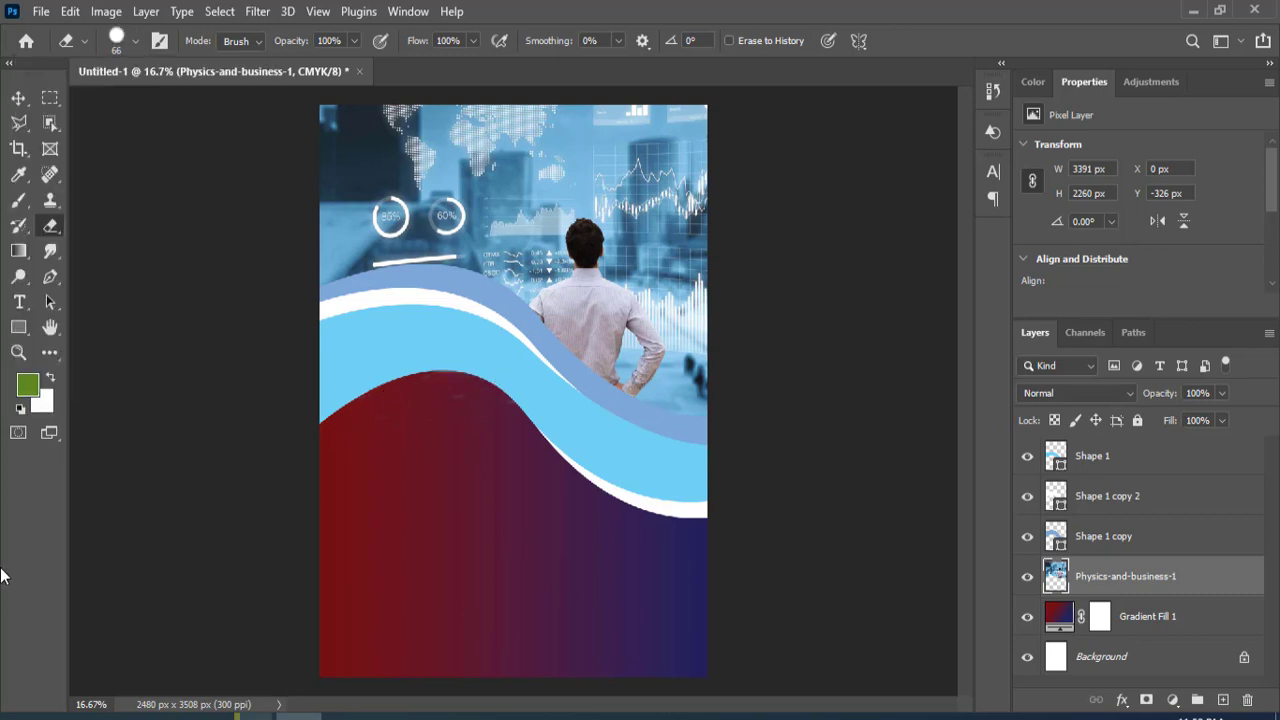
left_click(136, 42)
left_click_drag(147, 96, 145, 99)
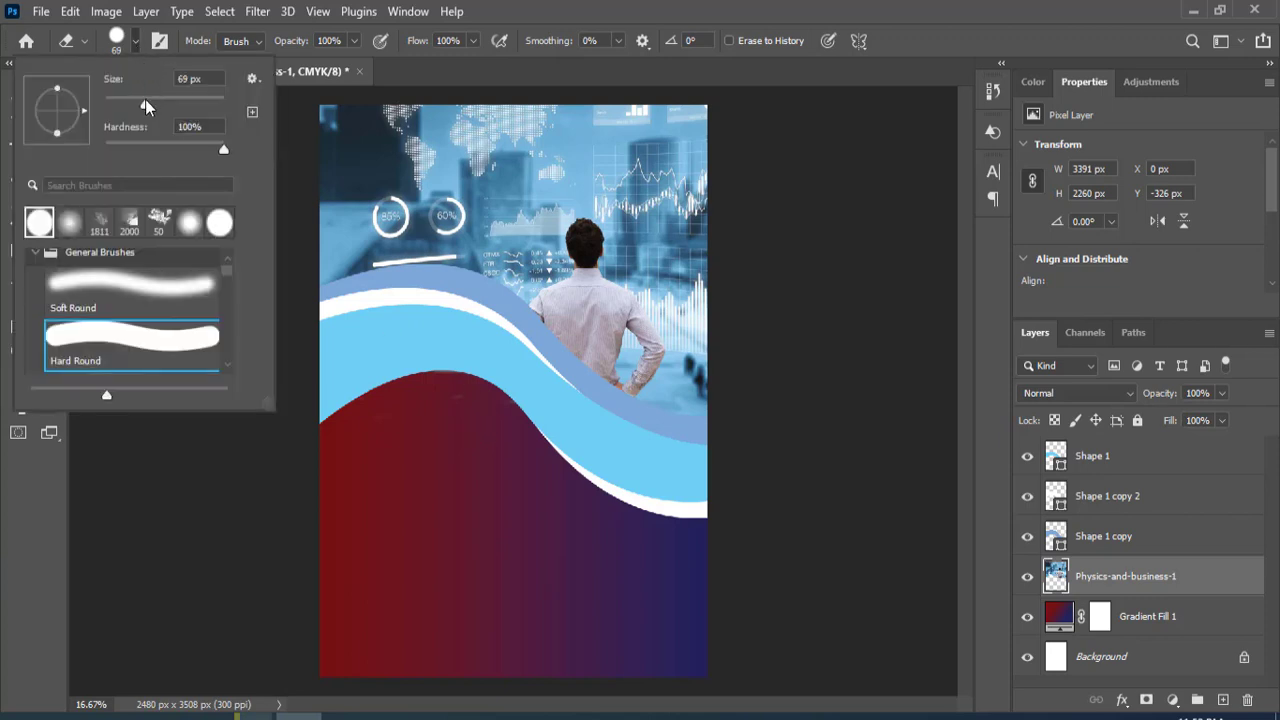
left_click(10, 594)
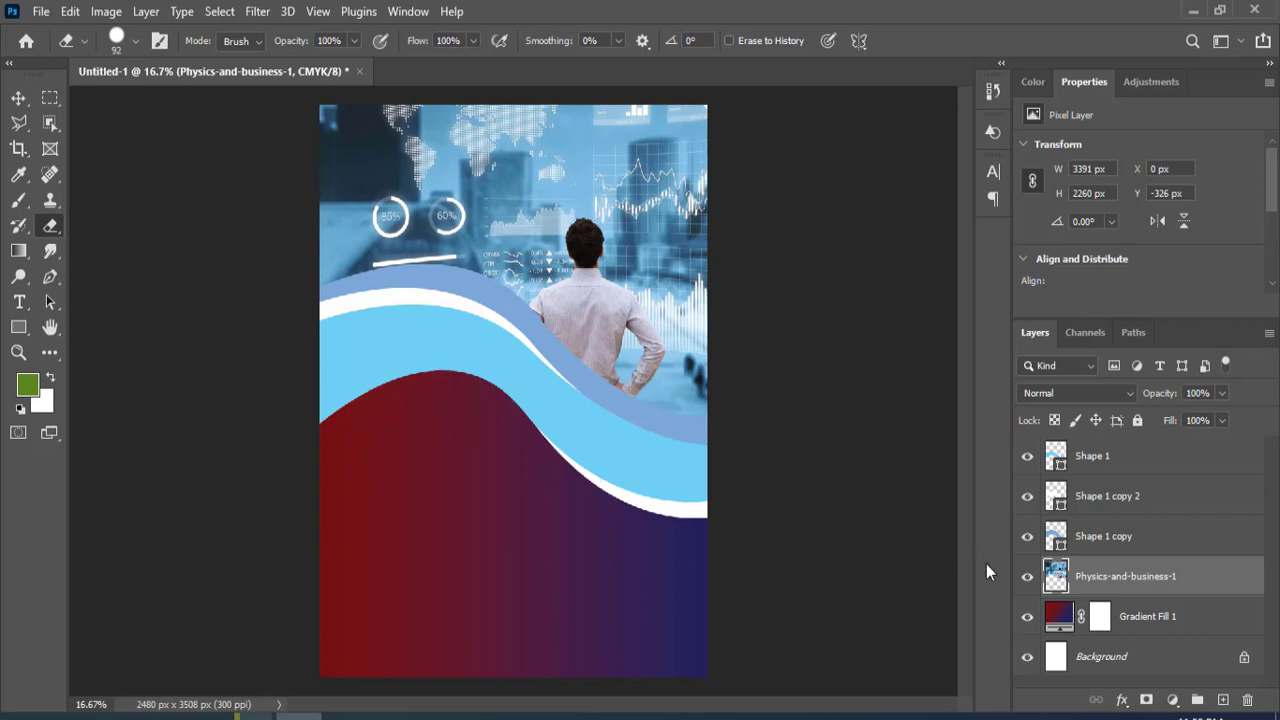
Set the Gradient Fill 1 left stop to a light blue sampled from the flyer
left_click(1058, 620)
double_click(1058, 620)
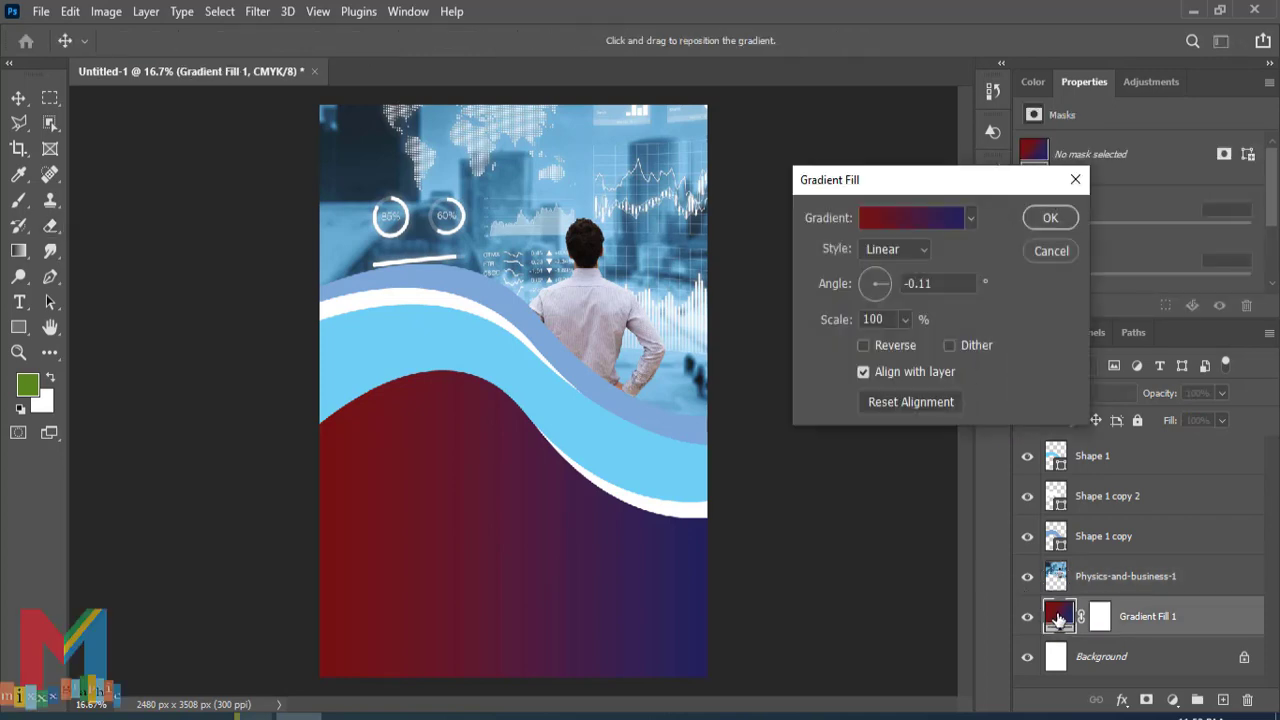
left_click(895, 225)
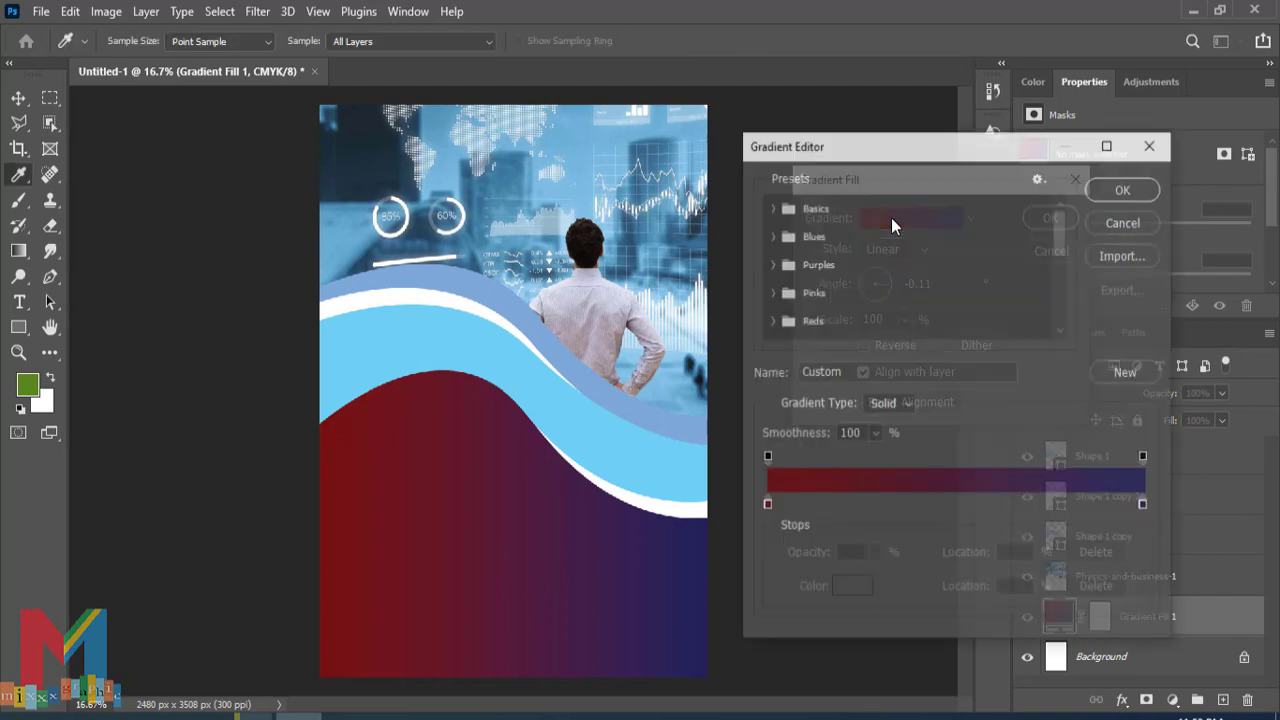
double_click(766, 506)
left_click(611, 394)
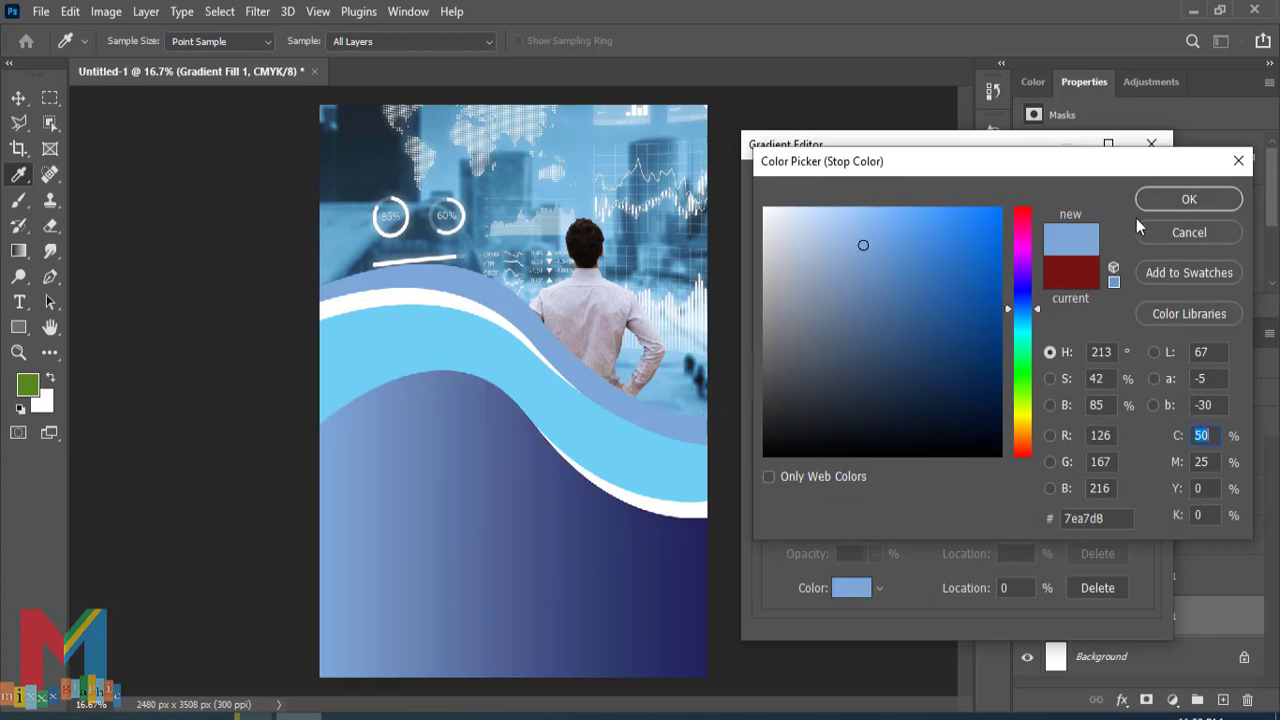
left_click(1170, 200)
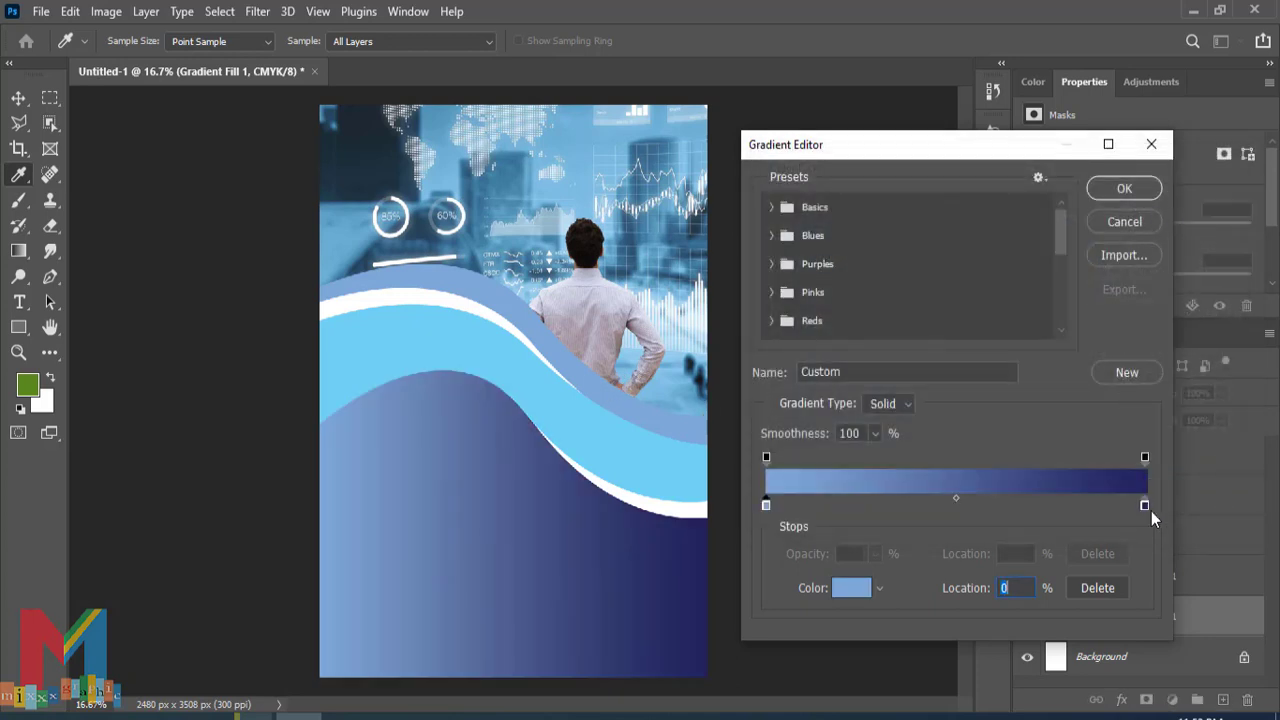
Set the right stop to dark slate #1b2d37 and apply the new gradient
double_click(1145, 505)
left_click(677, 228)
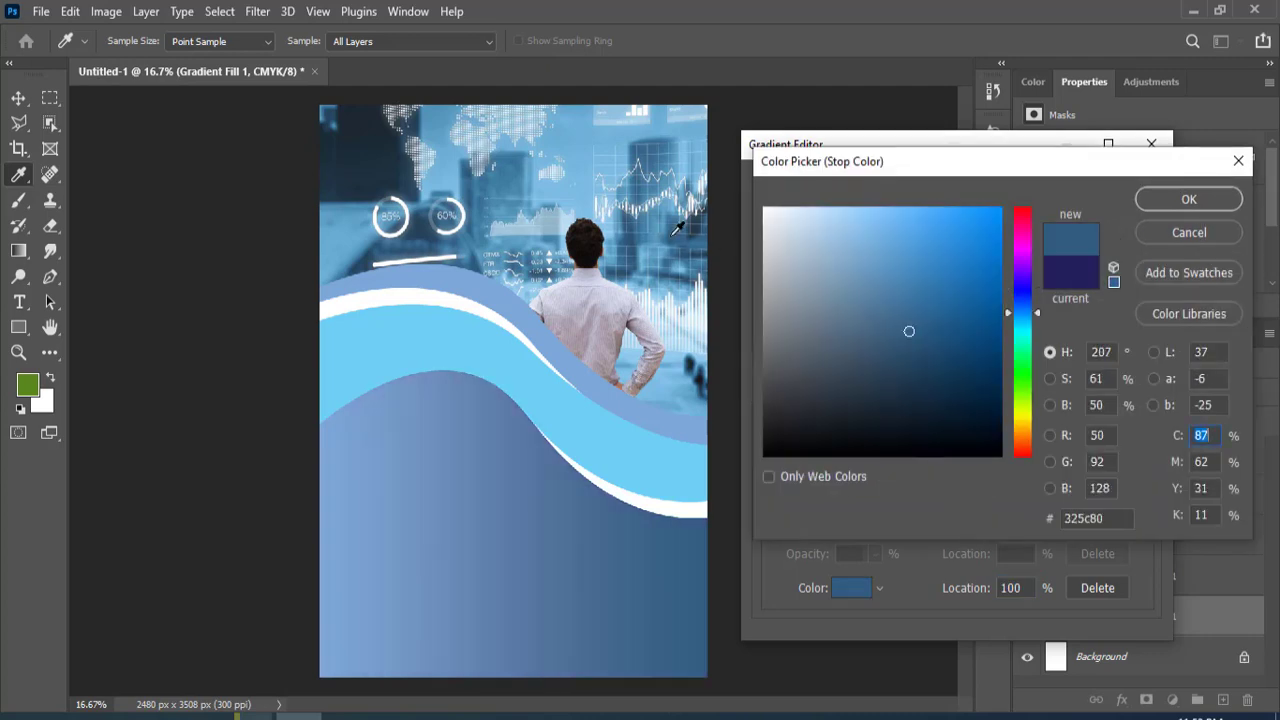
left_click(355, 146)
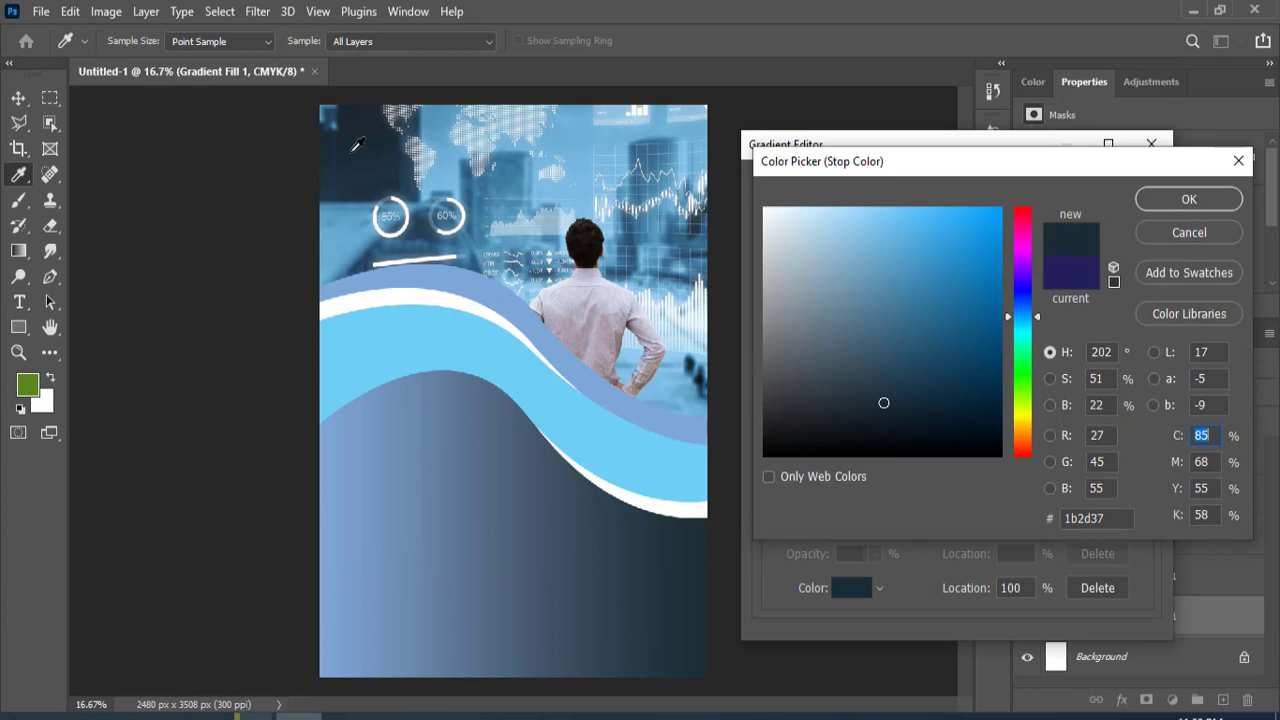
left_click(1160, 200)
left_click(1136, 195)
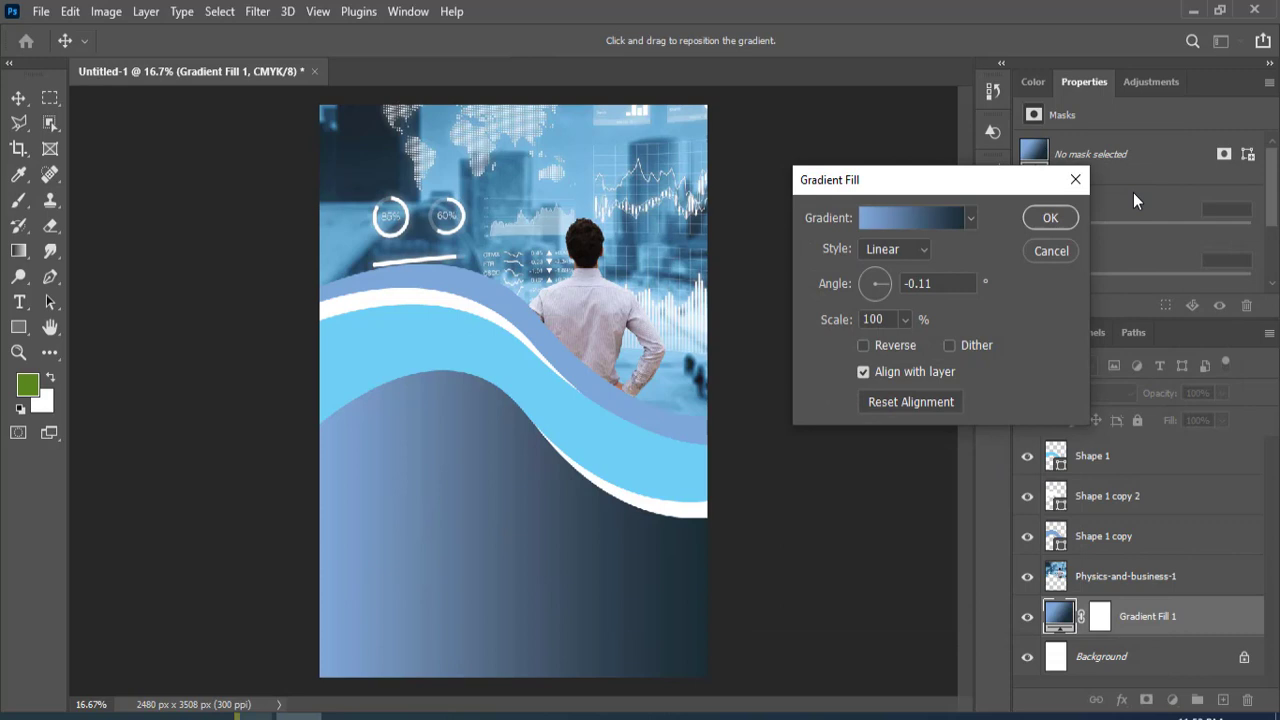
left_click(1055, 219)
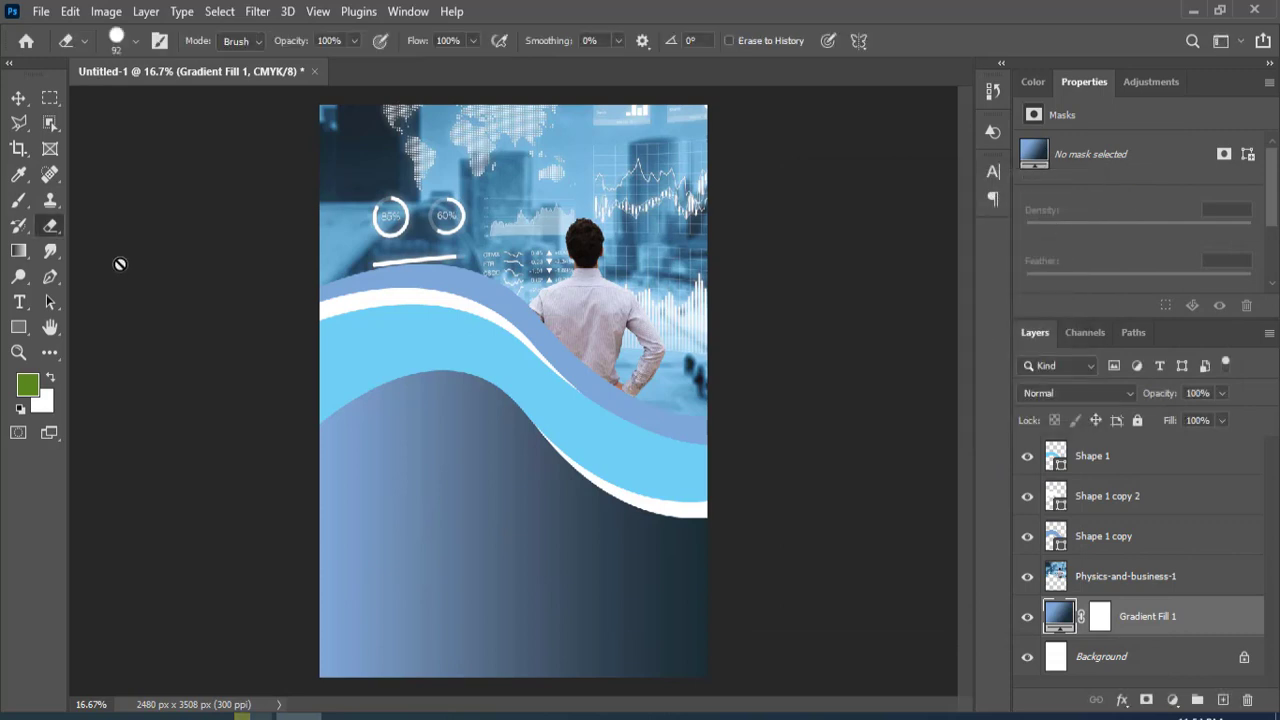
Add the LOREM IPSUM title text on the lower flyer in black
left_click(19, 299)
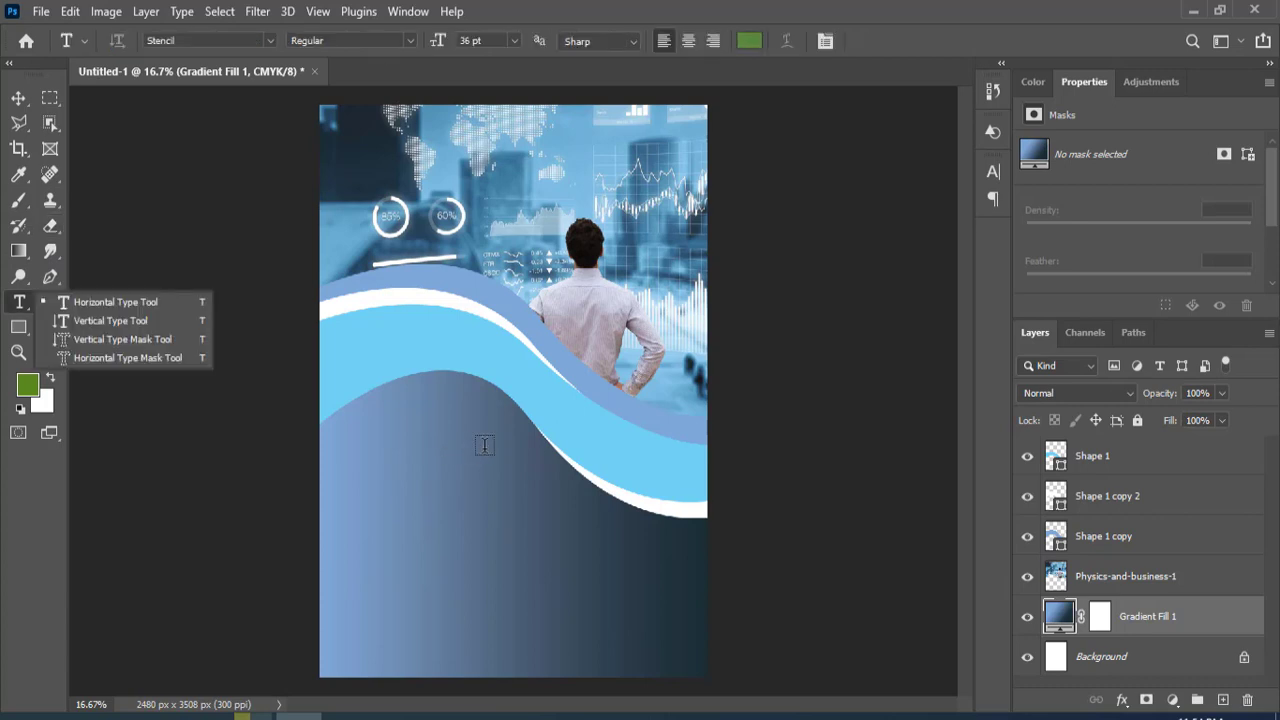
left_click_drag(408, 456, 336, 472)
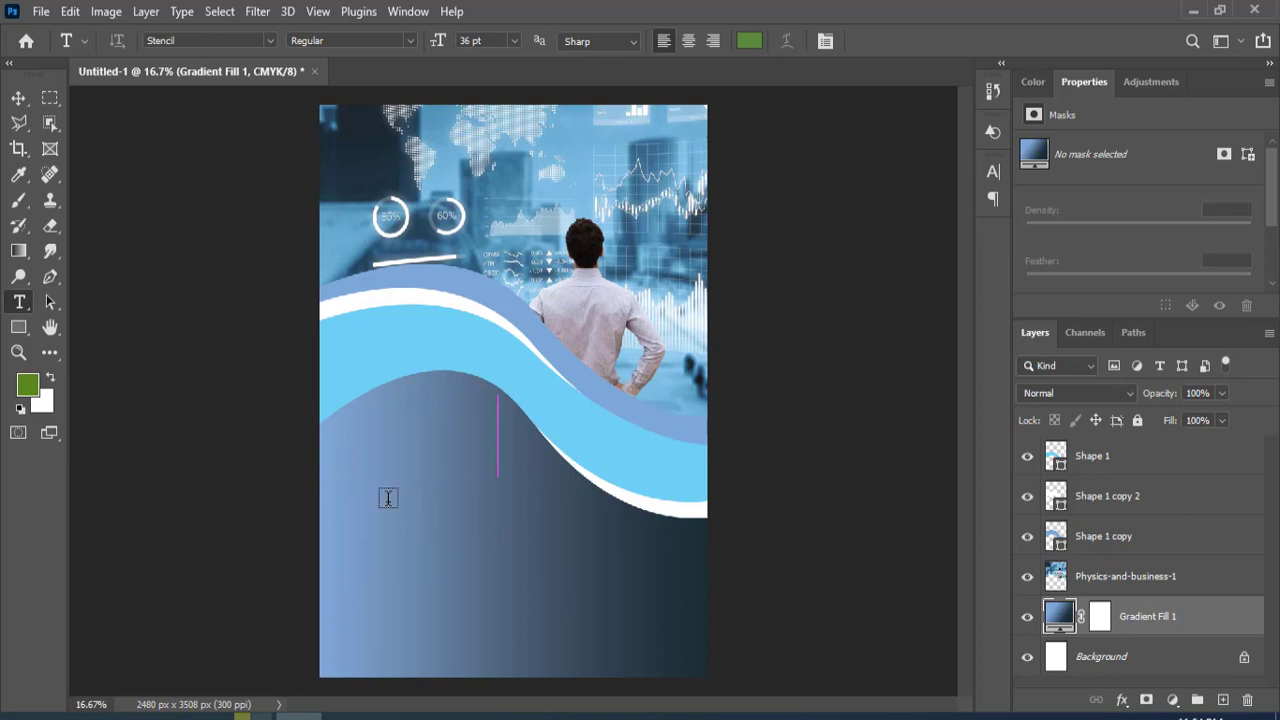
left_click_drag(336, 472, 336, 476)
left_click(749, 40)
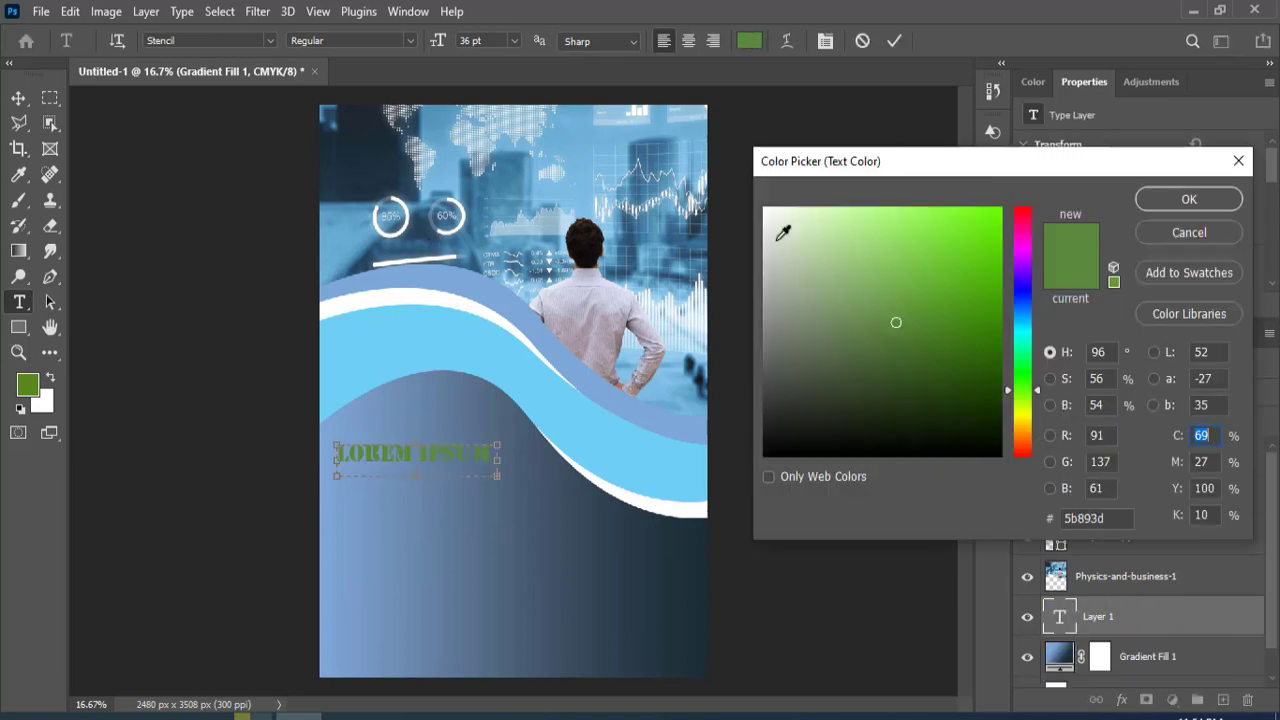
left_click(768, 449)
left_click(1145, 194)
left_click(19, 97)
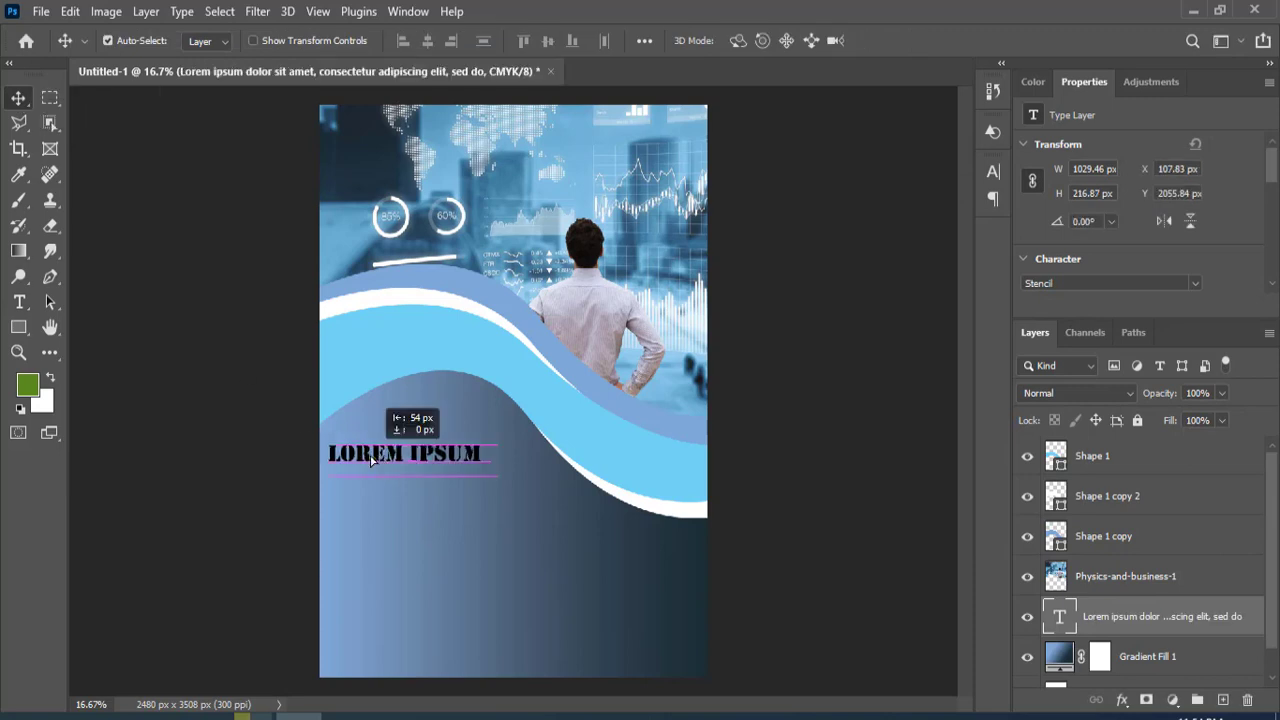
Move the title slightly down and recolour the word IPSUM white
left_click_drag(415, 453, 490, 460)
double_click(424, 460)
left_click(424, 460)
left_click(749, 40)
left_click(765, 209)
left_click(1172, 205)
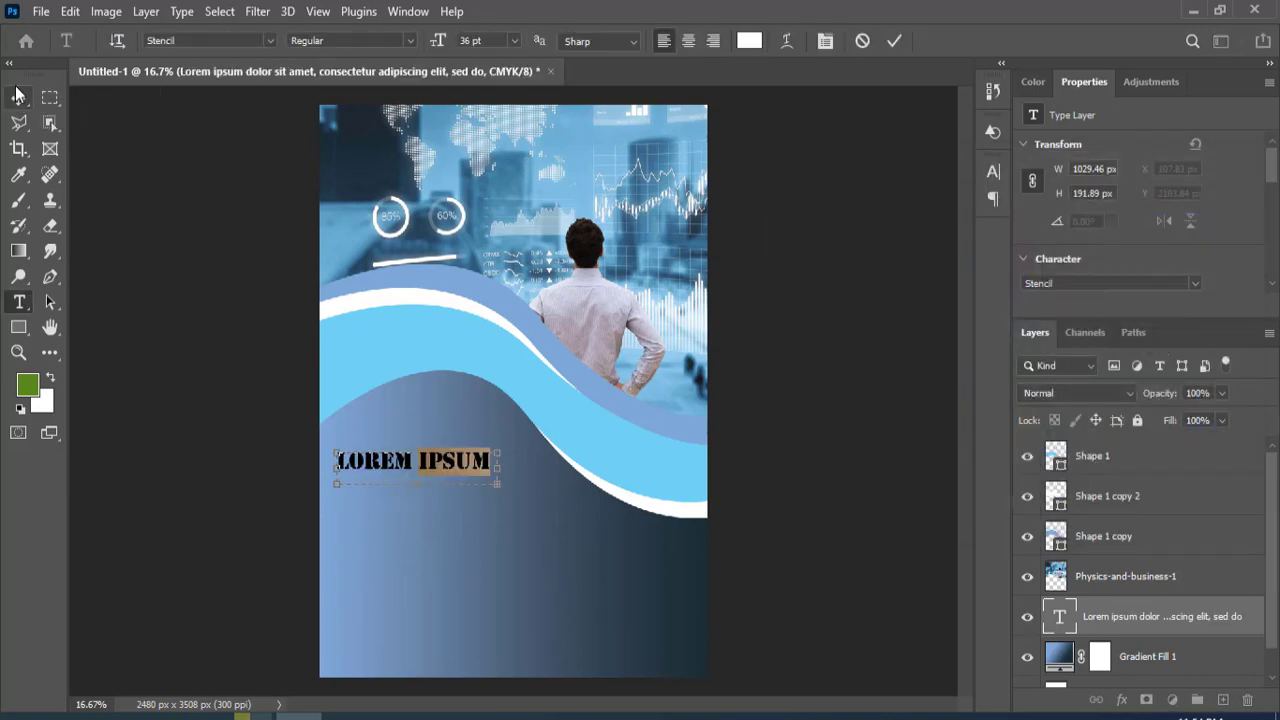
left_click(19, 97)
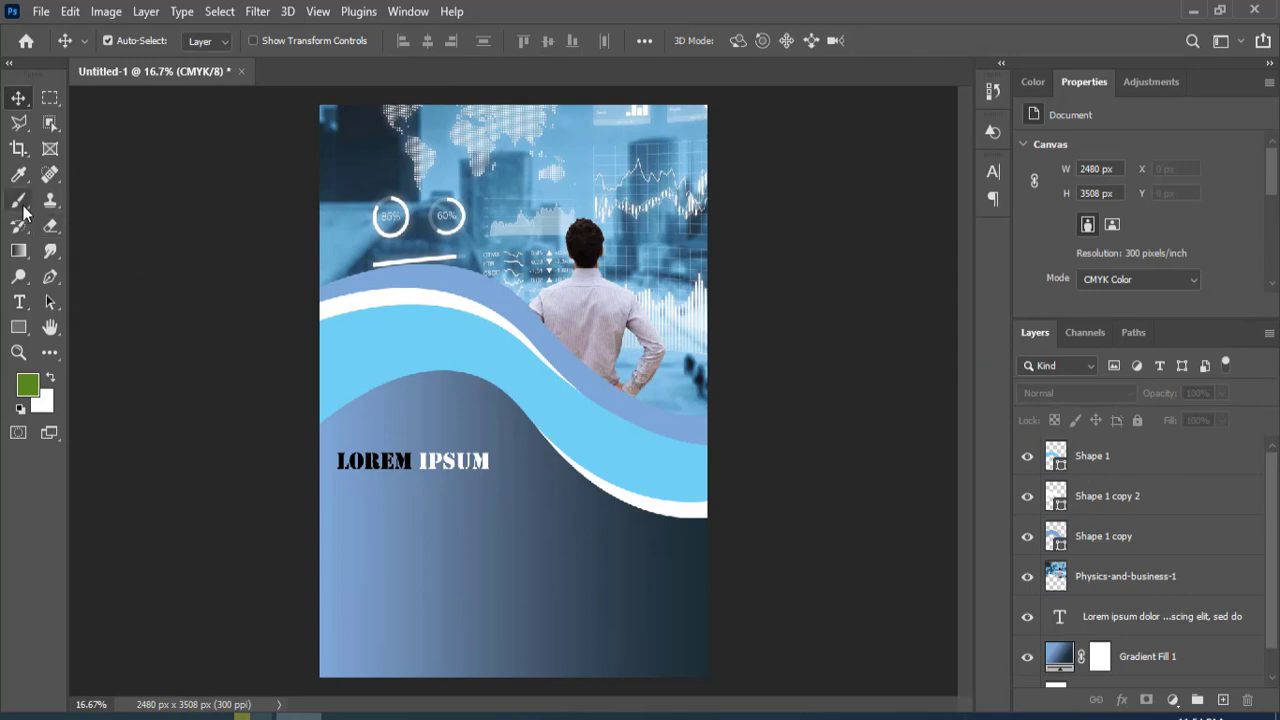
Add a 12 pt white placeholder paragraph just below the title
left_click(19, 301)
left_click_drag(514, 502, 328, 566)
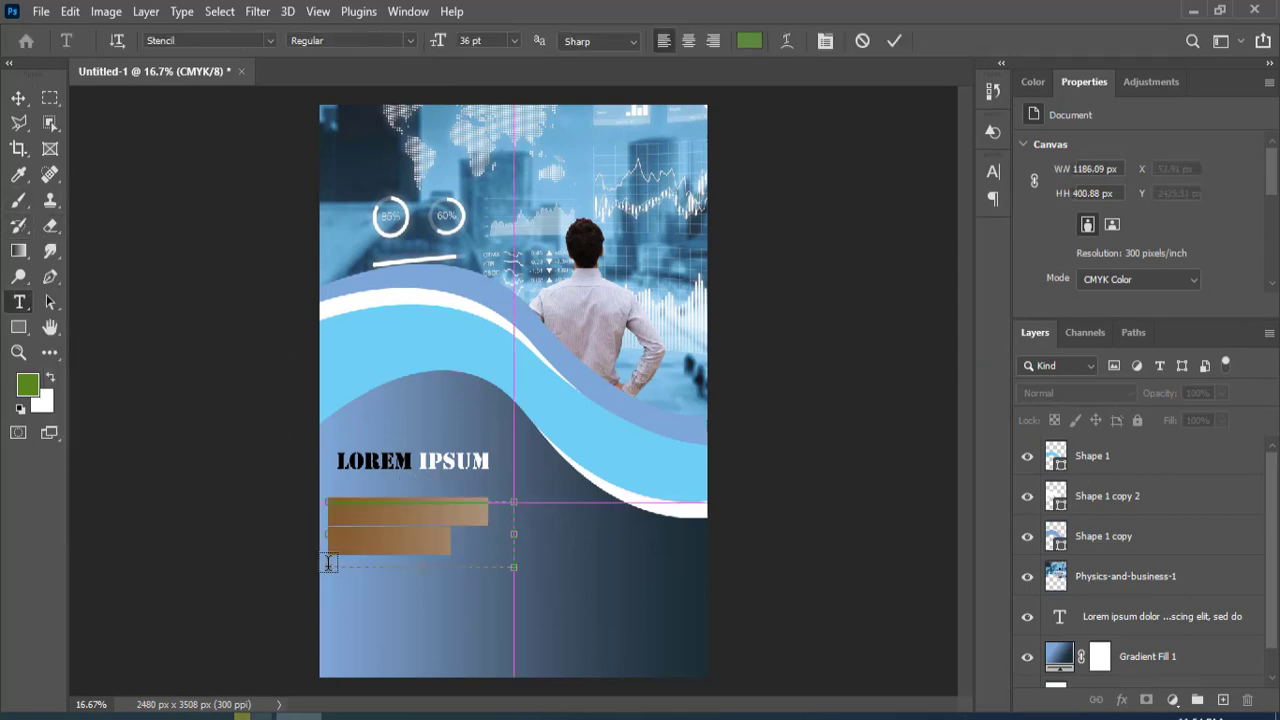
left_click(514, 41)
left_click(477, 144)
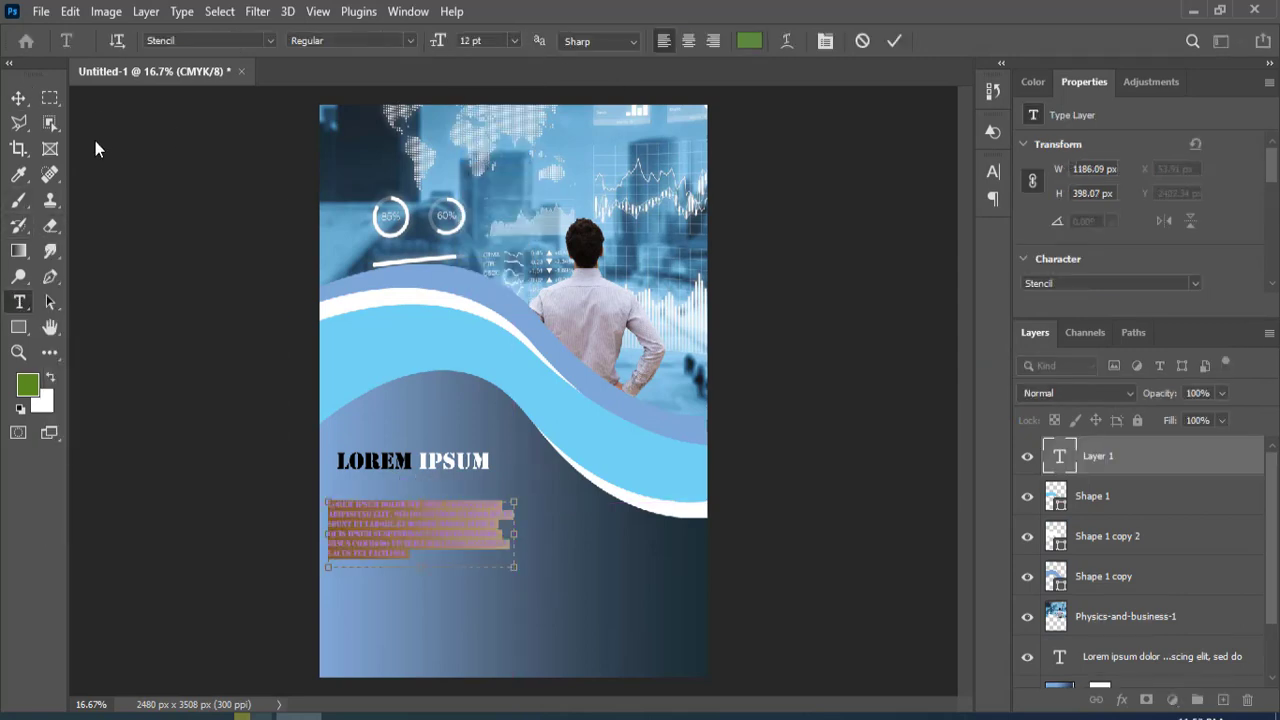
left_click_drag(394, 534, 394, 520)
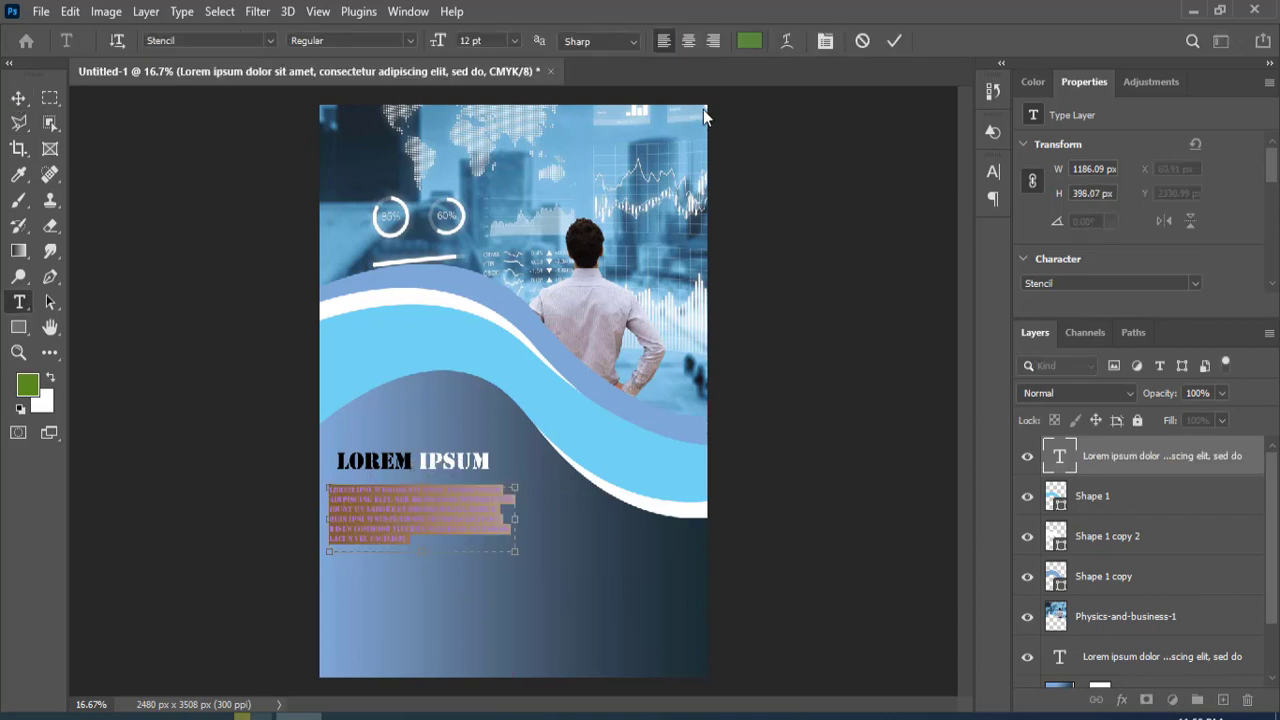
left_click(749, 40)
left_click(1170, 197)
key("ctrl+Return")
key("v")
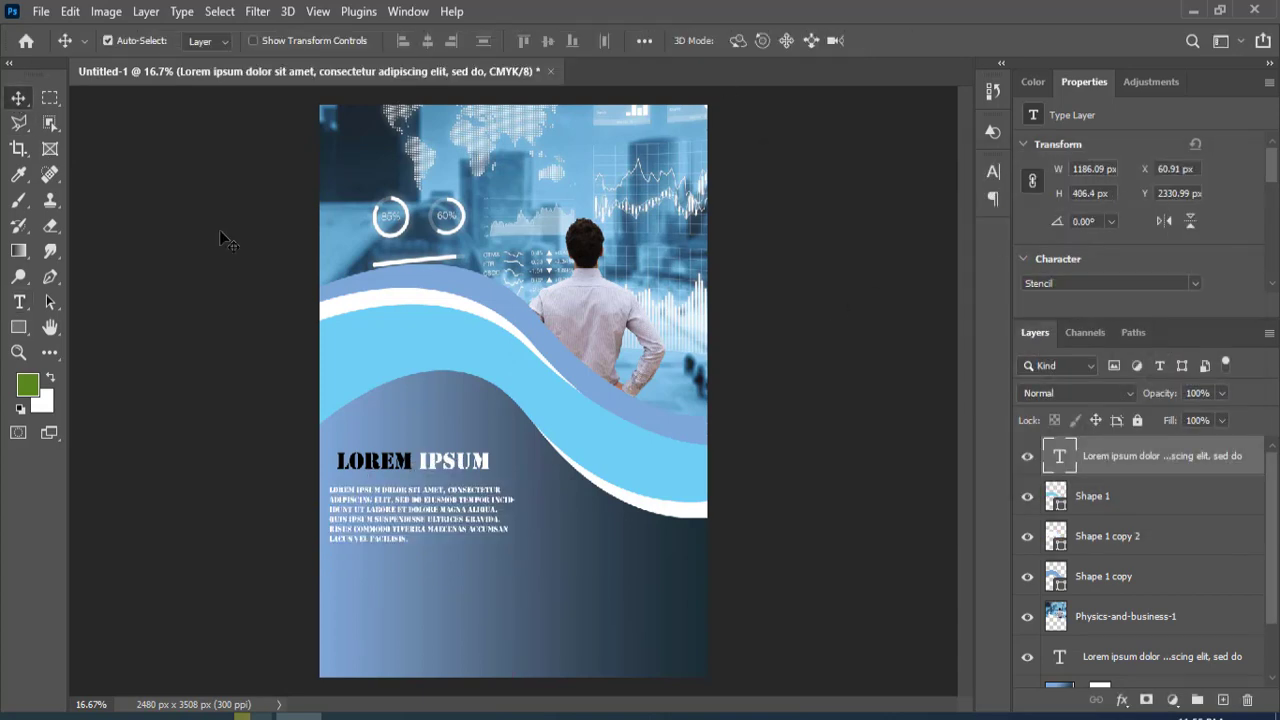
Add a Drop Shadow effect to the Shape 1 copy wave layer
left_click(607, 396)
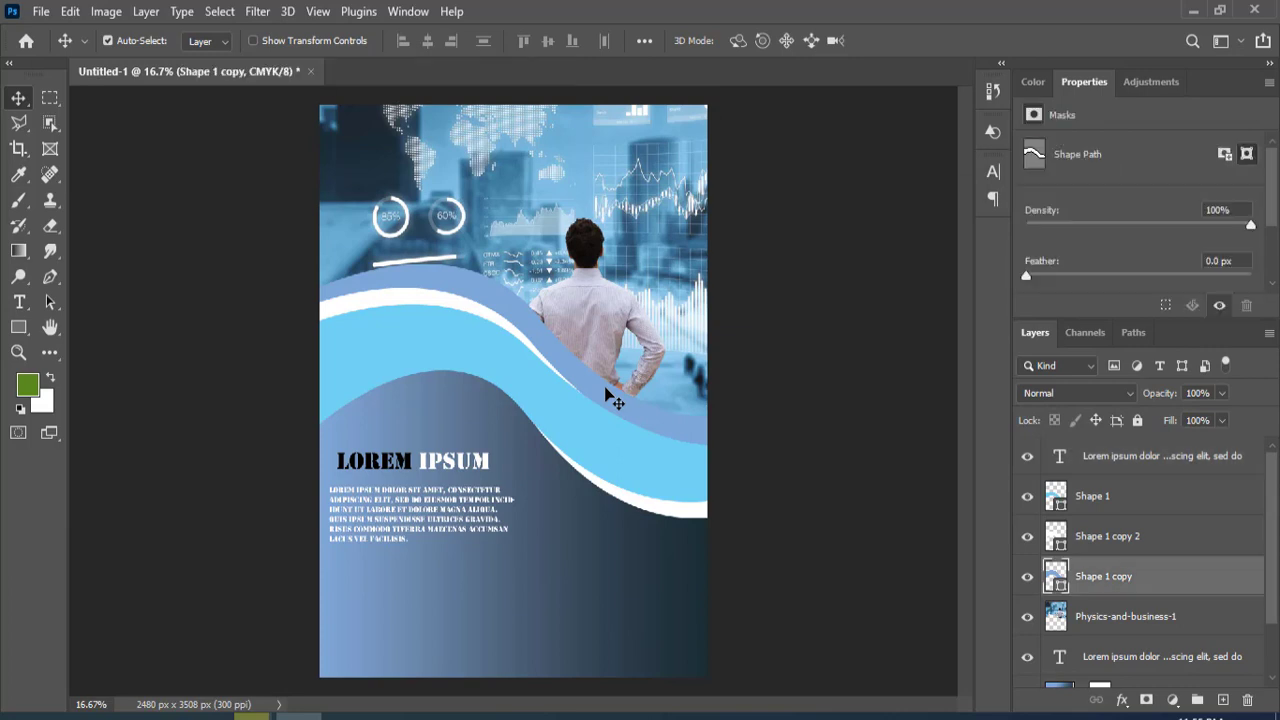
left_click(1121, 700)
left_click(1162, 692)
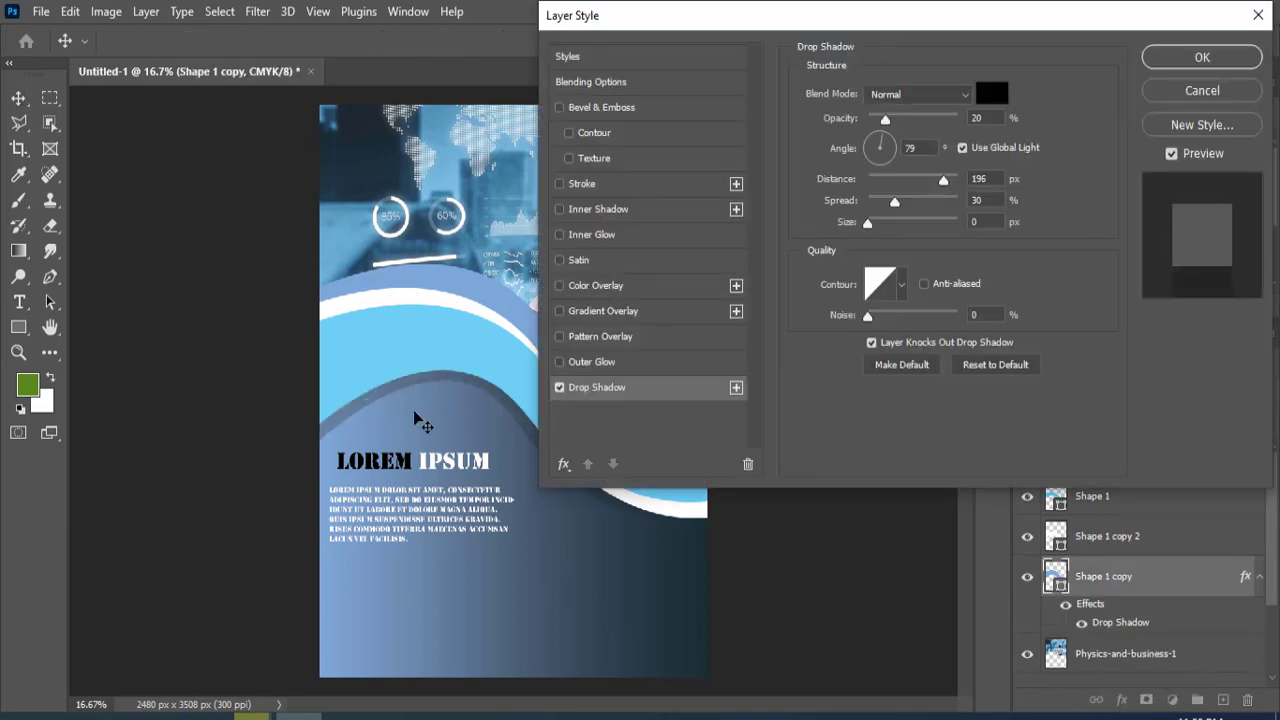
left_click(1202, 57)
Try a drop shadow on Shape 1 copy 2, adjusting opacity and angle, then cancel it
left_click(1105, 536)
left_click(1121, 700)
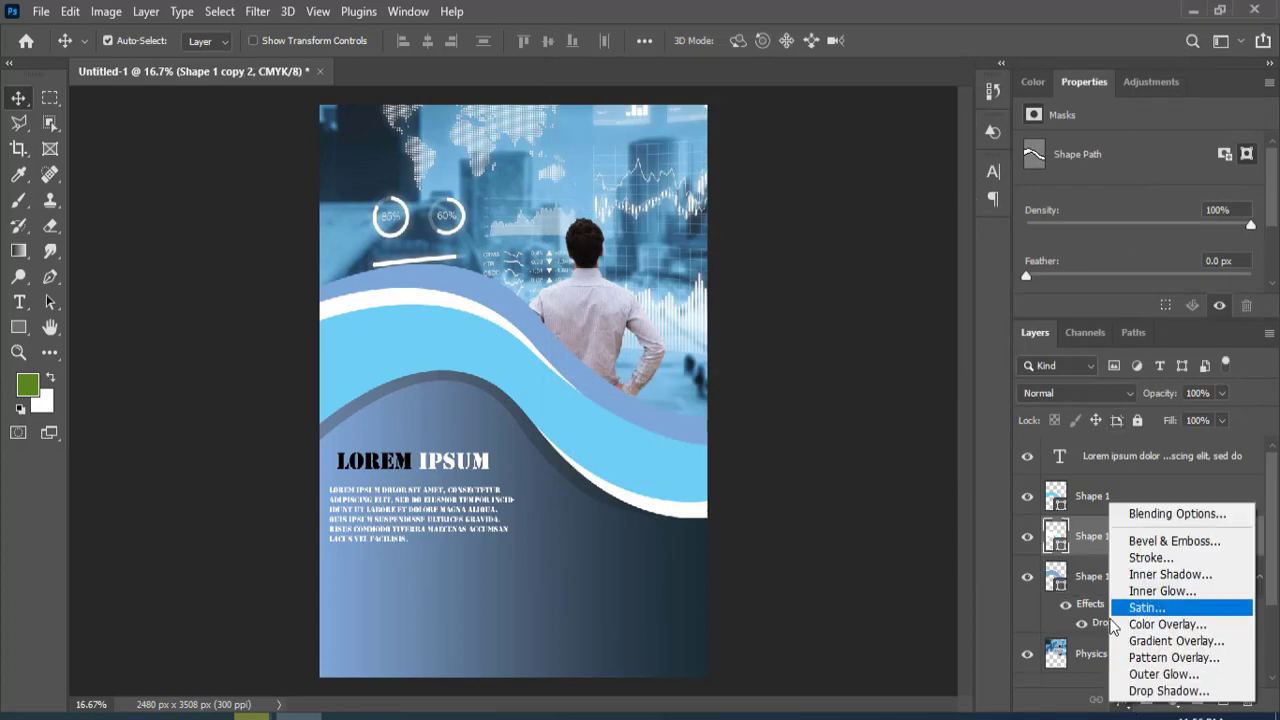
left_click(1166, 690)
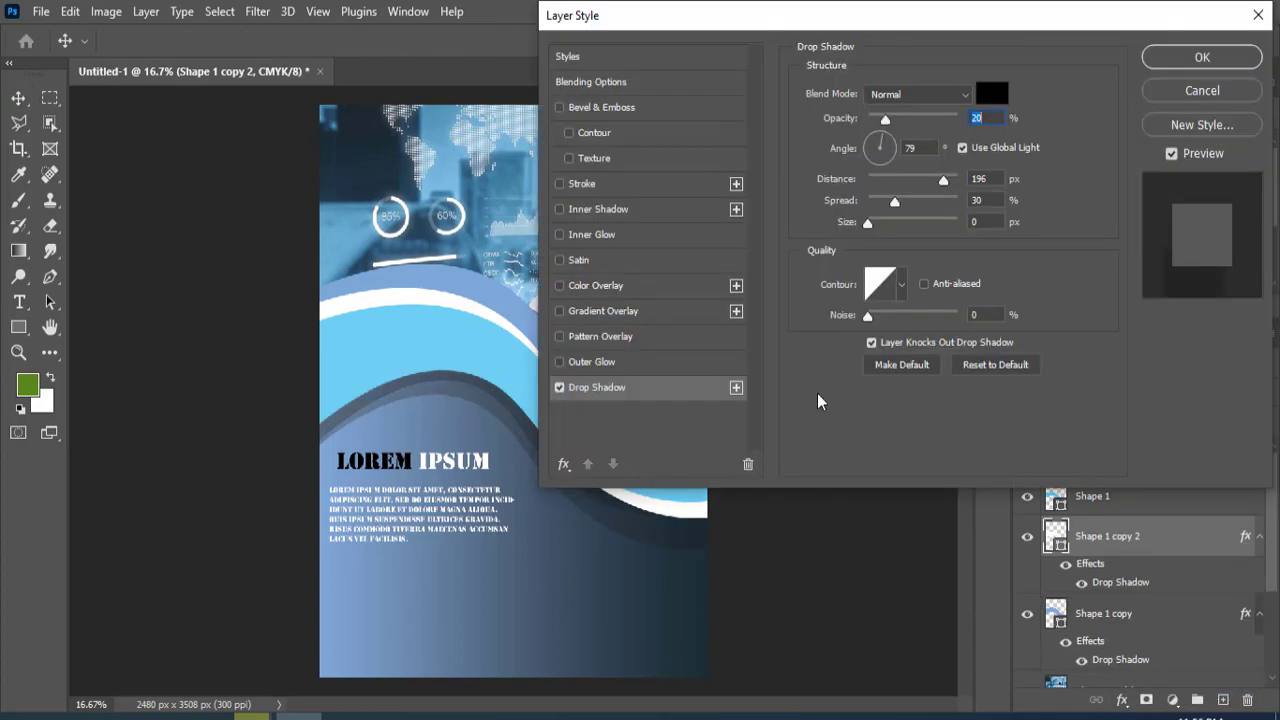
left_click_drag(885, 119, 870, 119)
mouse_move(435, 342)
left_mouse_down()
mouse_move(432, 312)
mouse_move(416, 342)
left_mouse_up()
left_click(1202, 90)
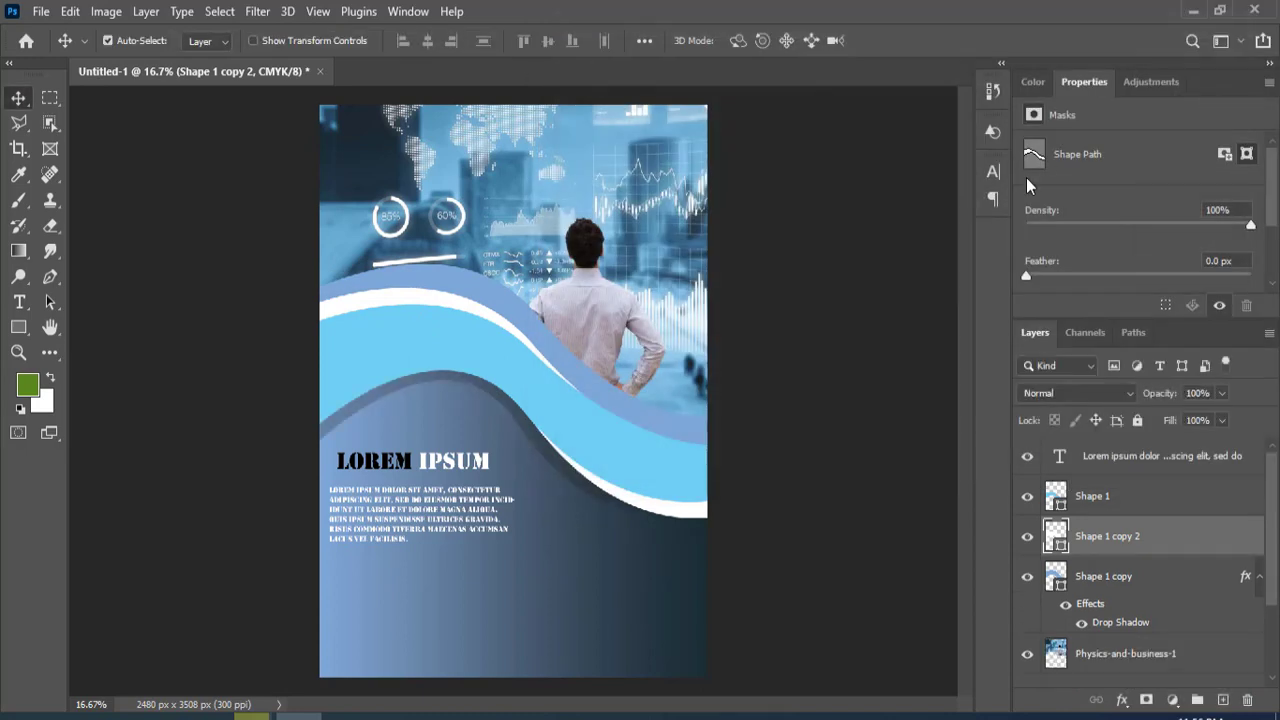
Draw a wide hexagon below the paragraph, filled with light blue sampled from the wave
left_click(1150, 458)
key("u")
left_click_drag(502, 566, 489, 580)
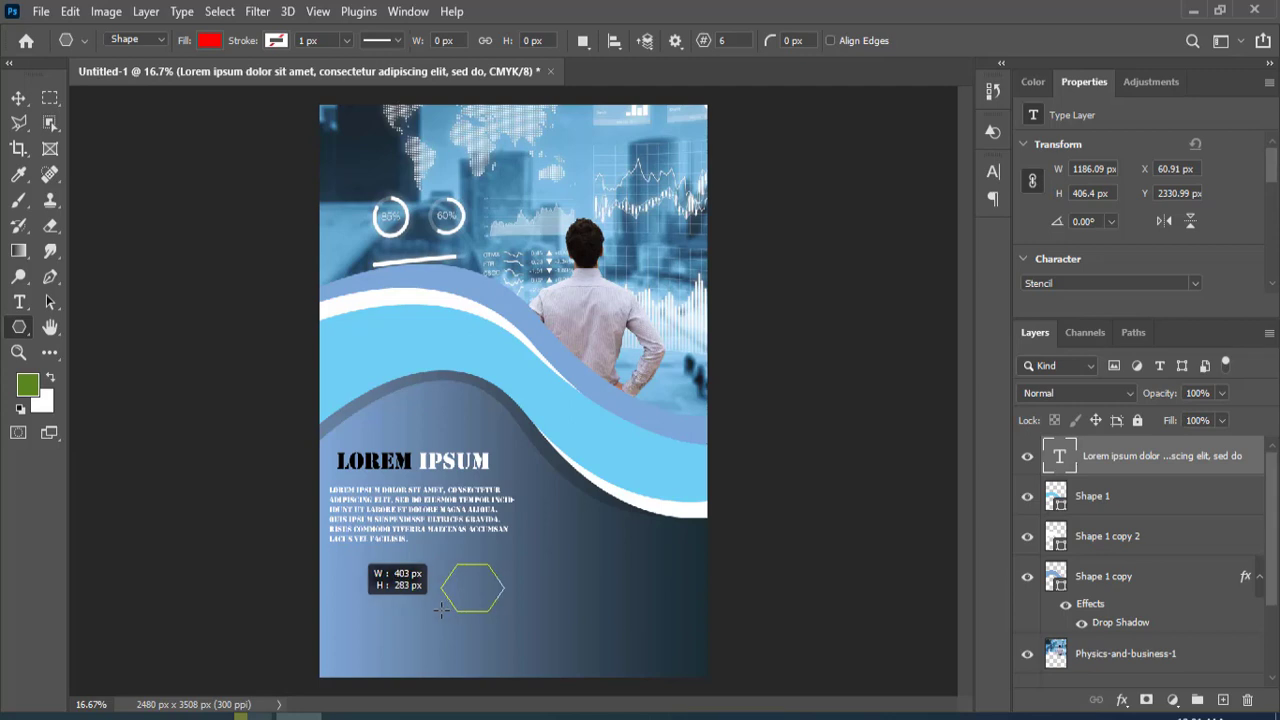
left_click_drag(452, 605, 329, 602)
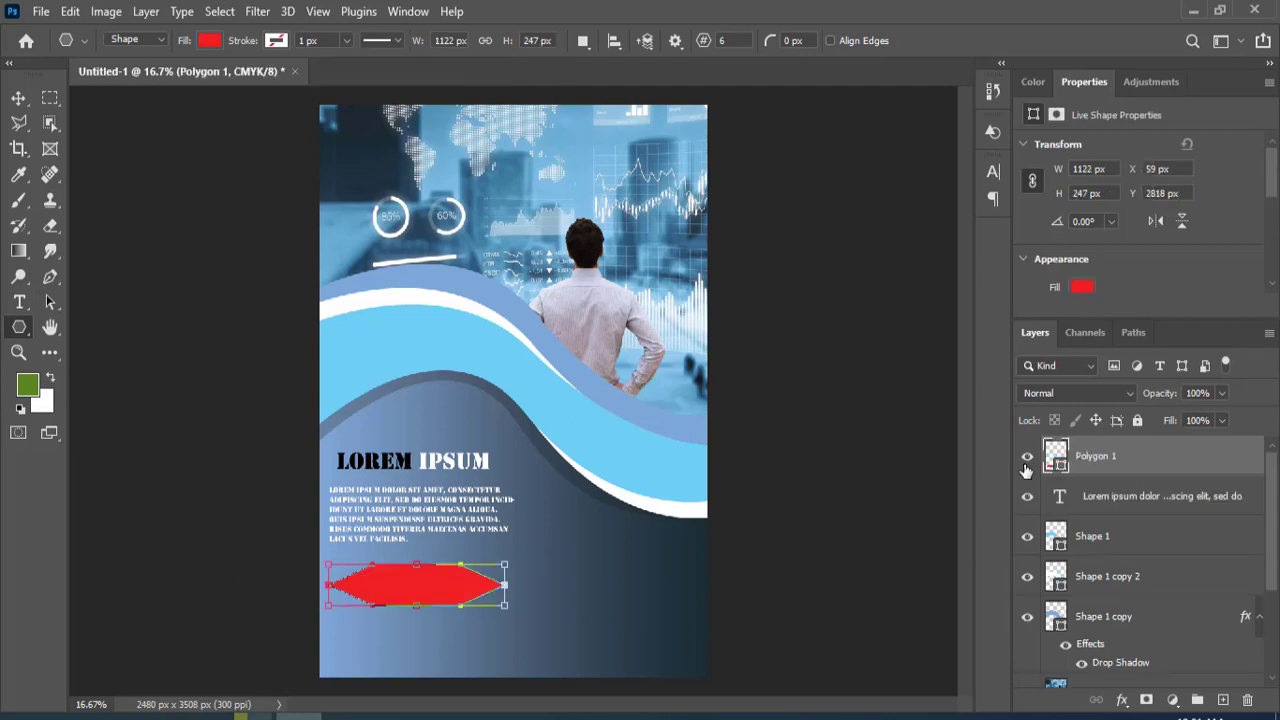
double_click(1056, 456)
left_click(643, 432)
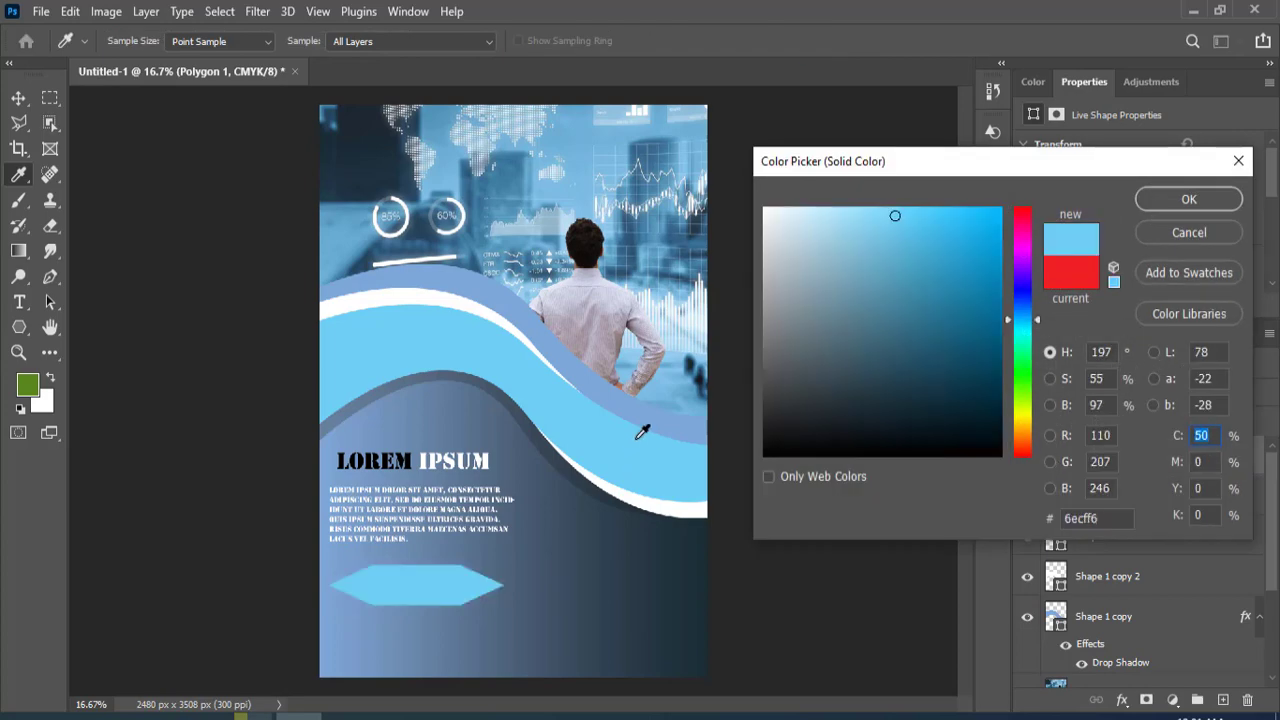
left_click(1186, 194)
Draw a white rectangle covering the hexagon's left part
right_click(18, 327)
left_click(110, 331)
left_click_drag(437, 563, 325, 604)
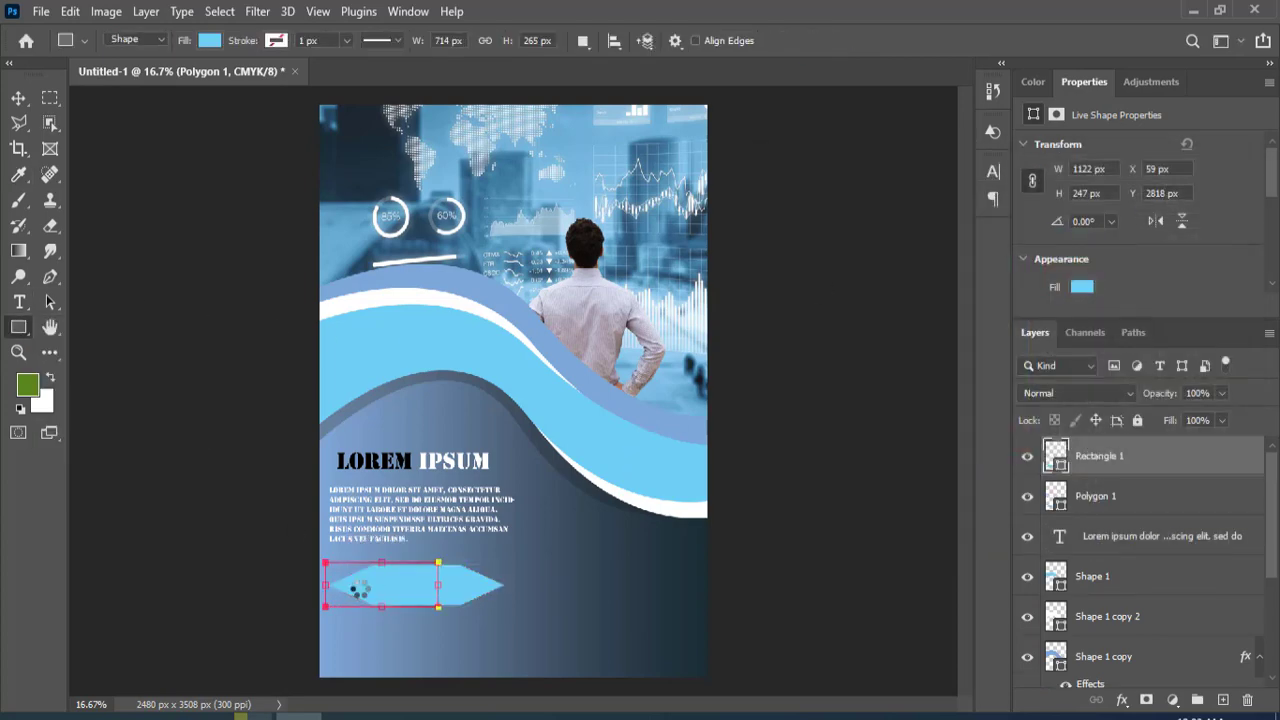
left_click_drag(384, 564, 384, 566)
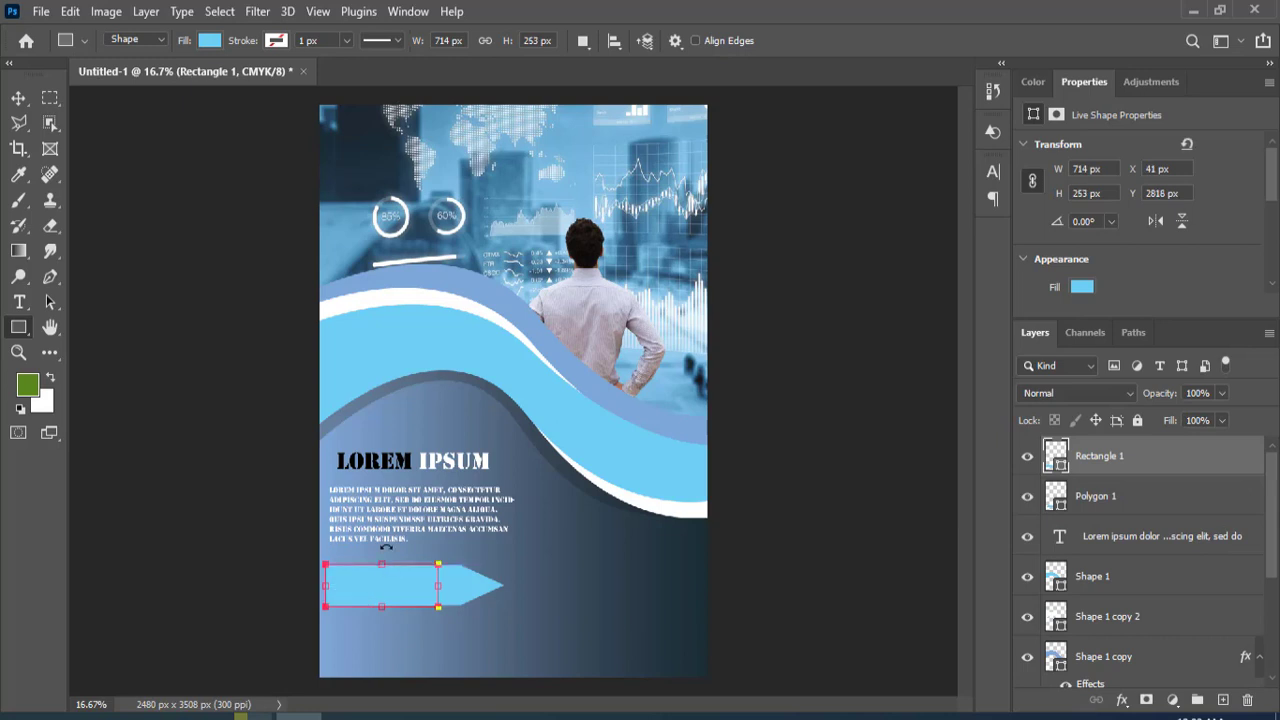
left_click(1082, 286)
left_click(772, 207)
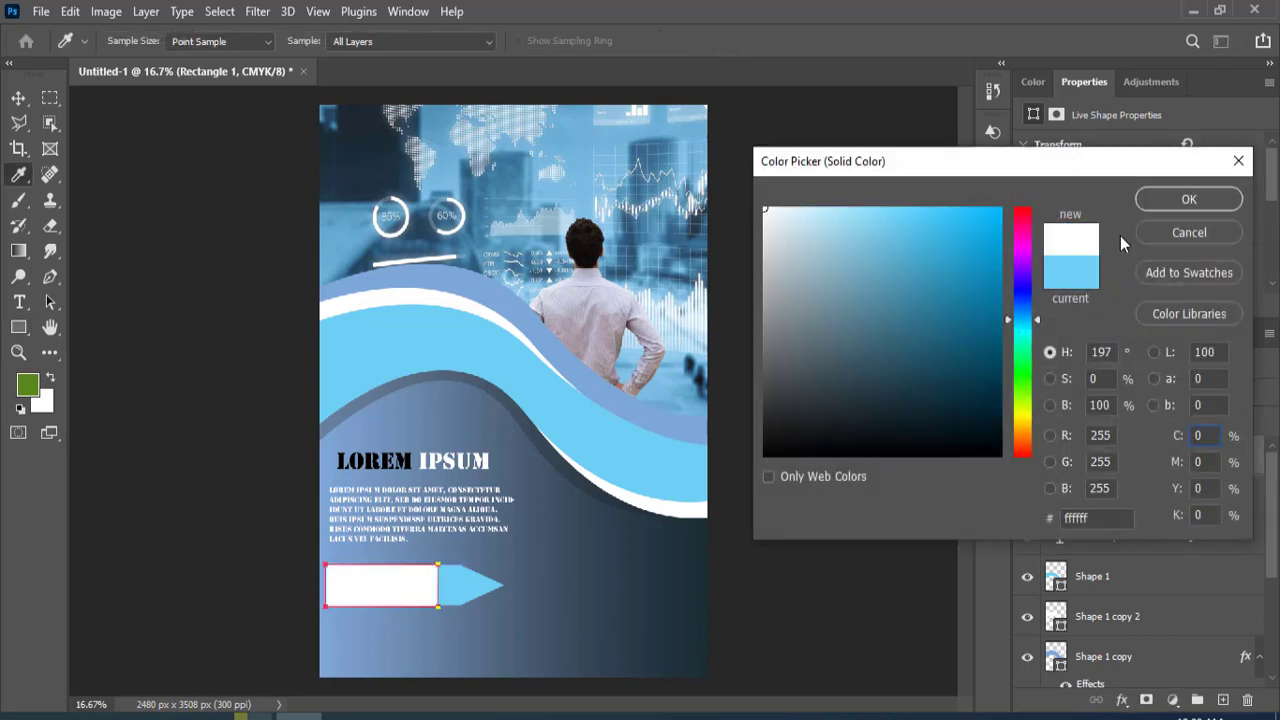
left_click(1177, 197)
key("v")
left_click(114, 317)
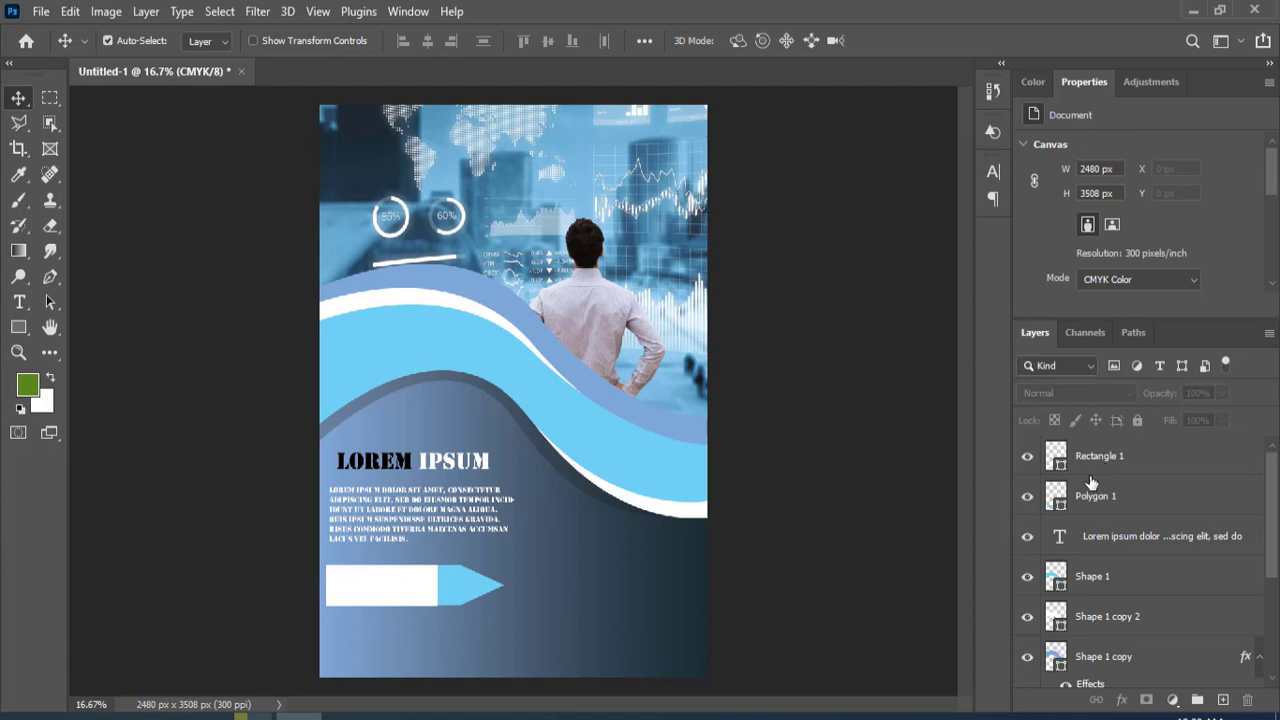
key("ctrl+plus")
key("ctrl+plus")
Widen the white rectangle rightward up to the arrow tip
scroll(660, 500, "down", 5)
left_click(220, 545)
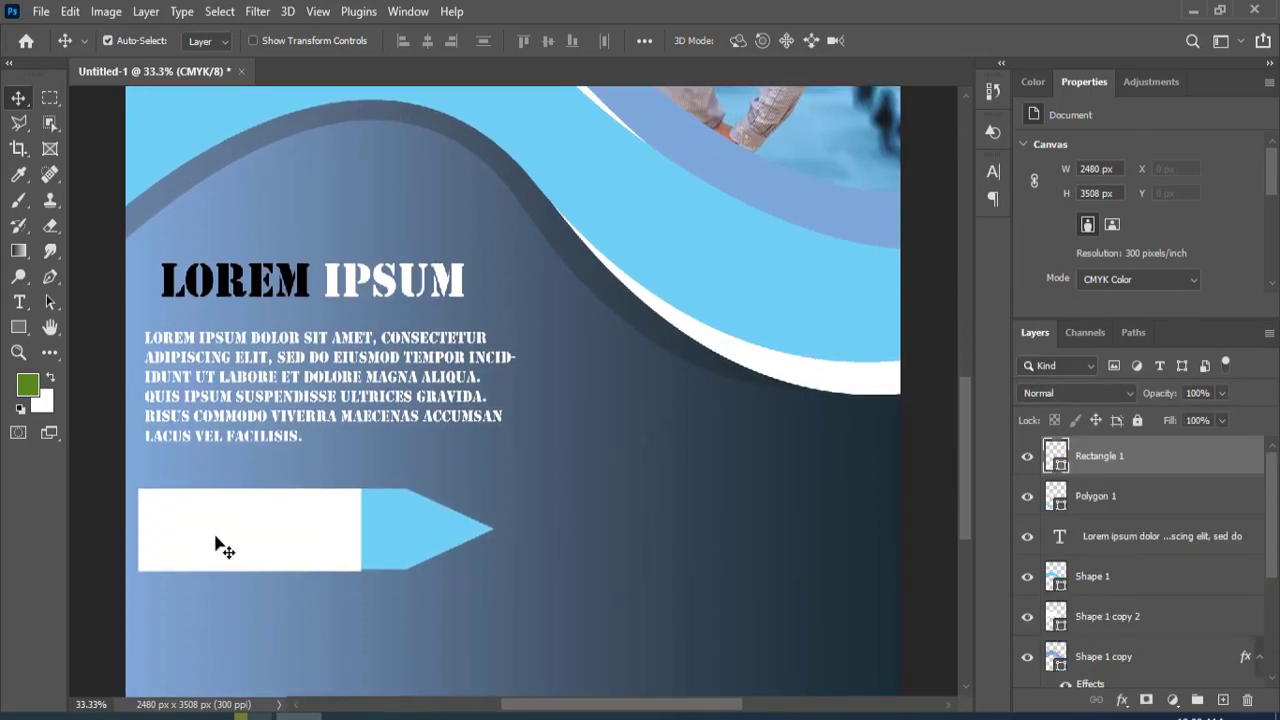
key("ctrl+t")
left_click_drag(252, 576, 251, 571)
left_click_drag(361, 529, 373, 529)
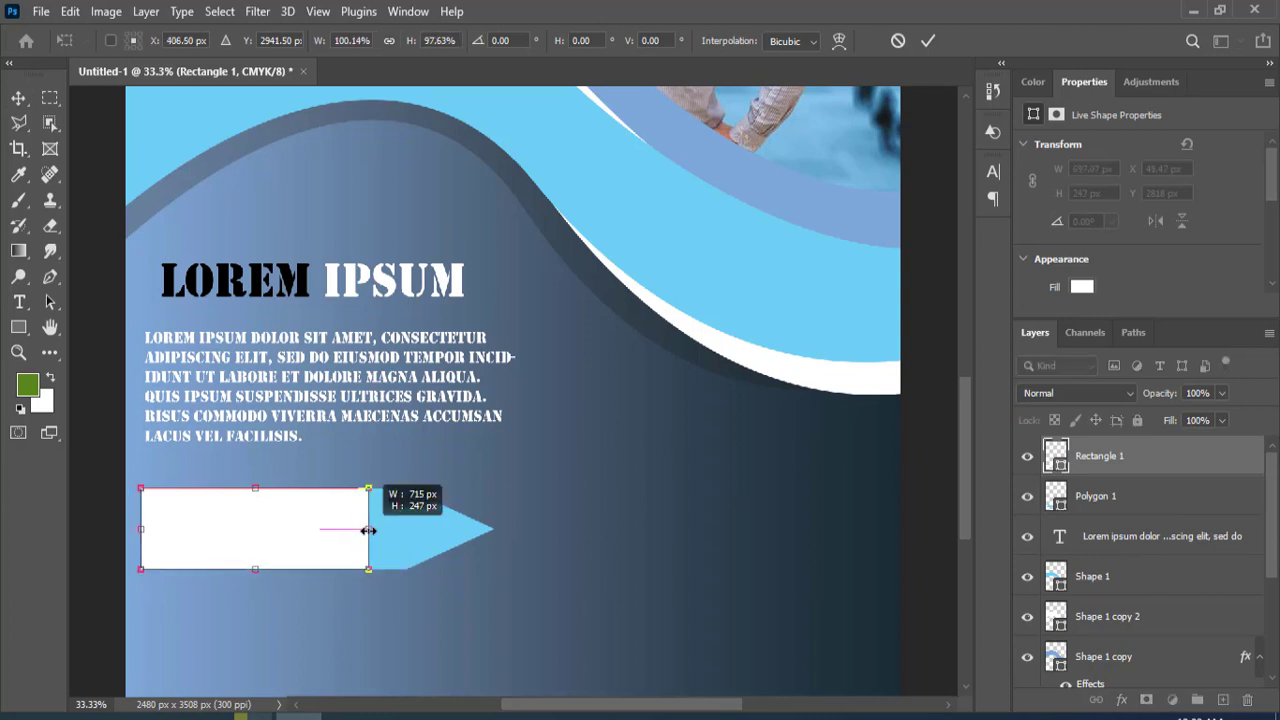
left_click(927, 40)
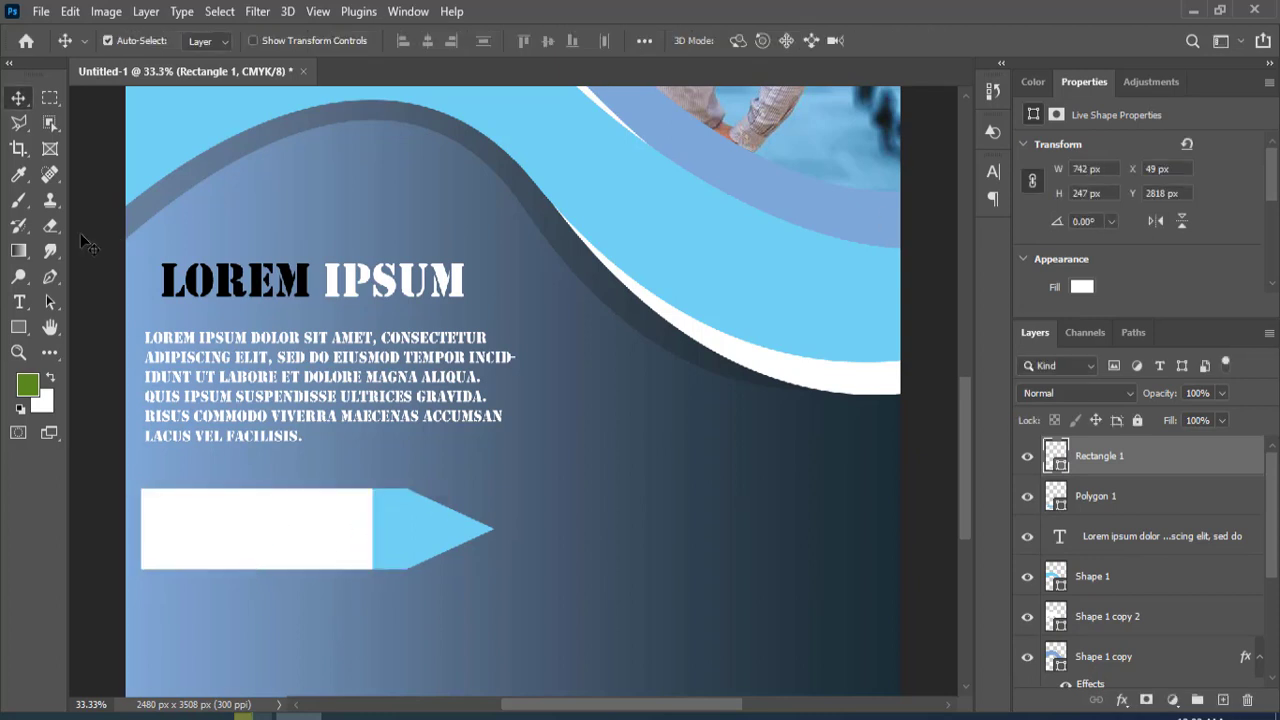
Add placeholder label text inside the white rectangle and colour it black
key("t")
left_click(204, 545)
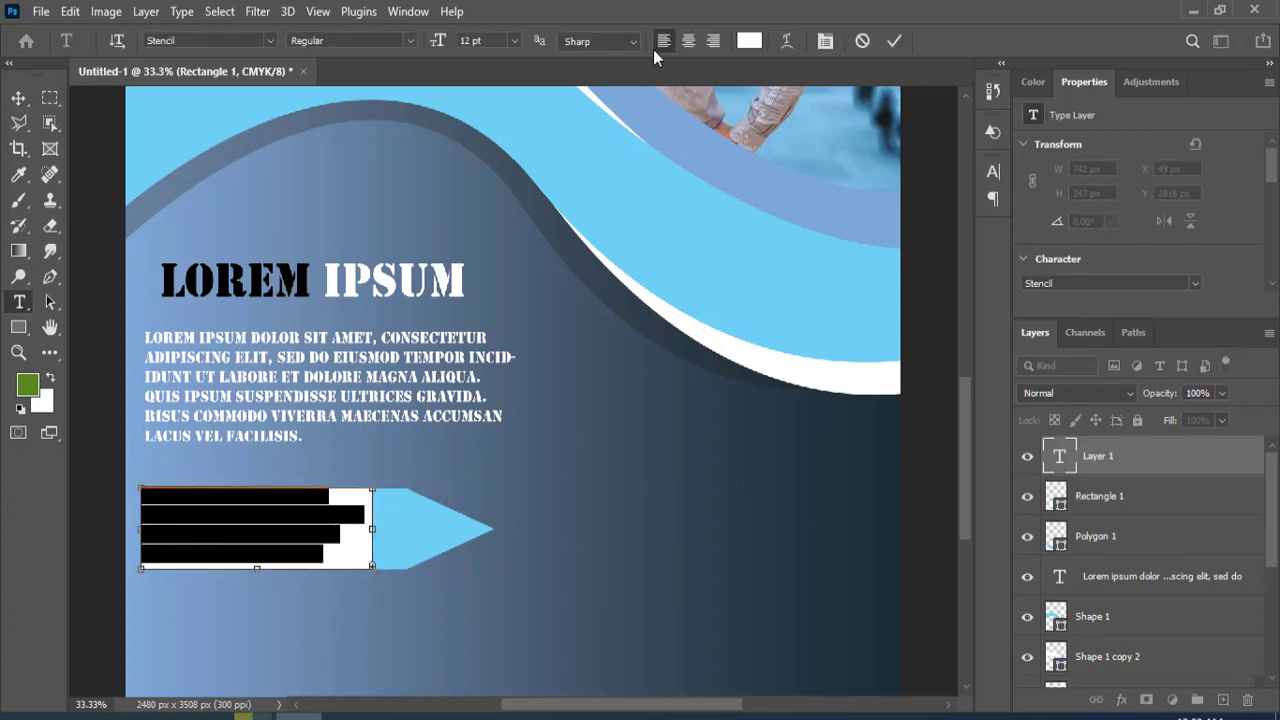
left_click(513, 40)
left_click(491, 271)
left_click(18, 97)
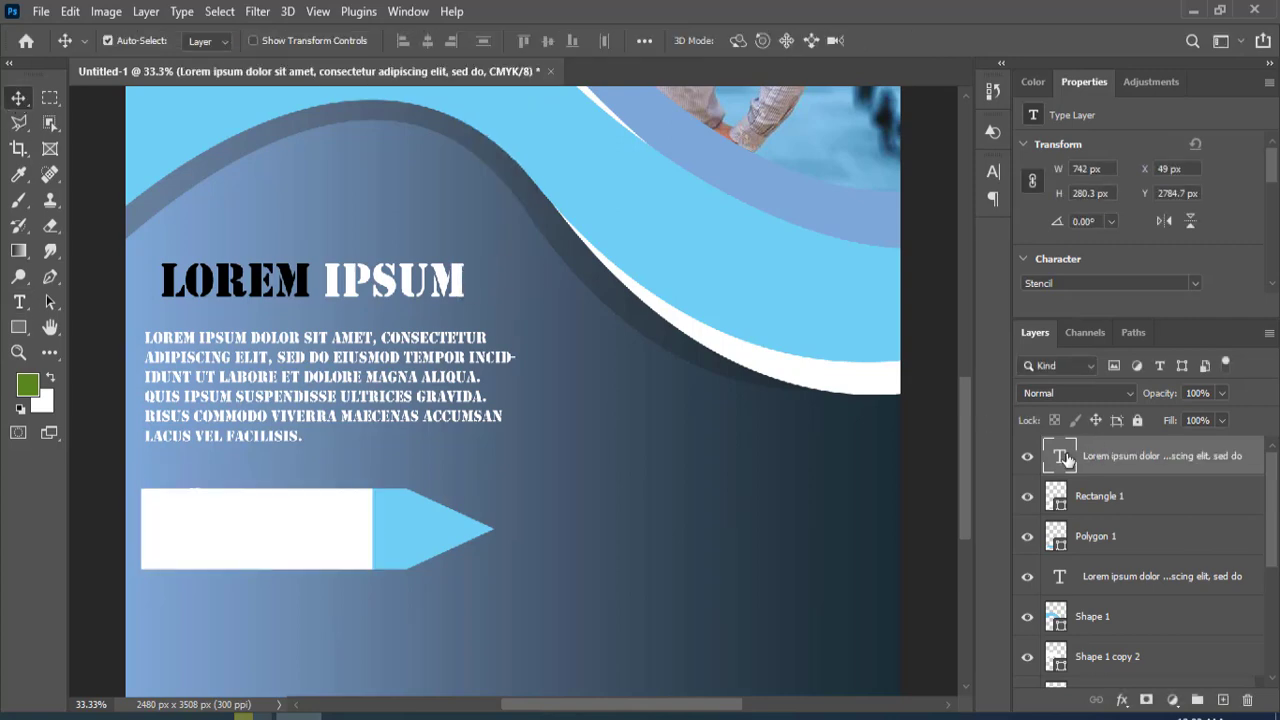
double_click(1062, 457)
left_click(749, 40)
left_click(783, 443)
left_click(1186, 197)
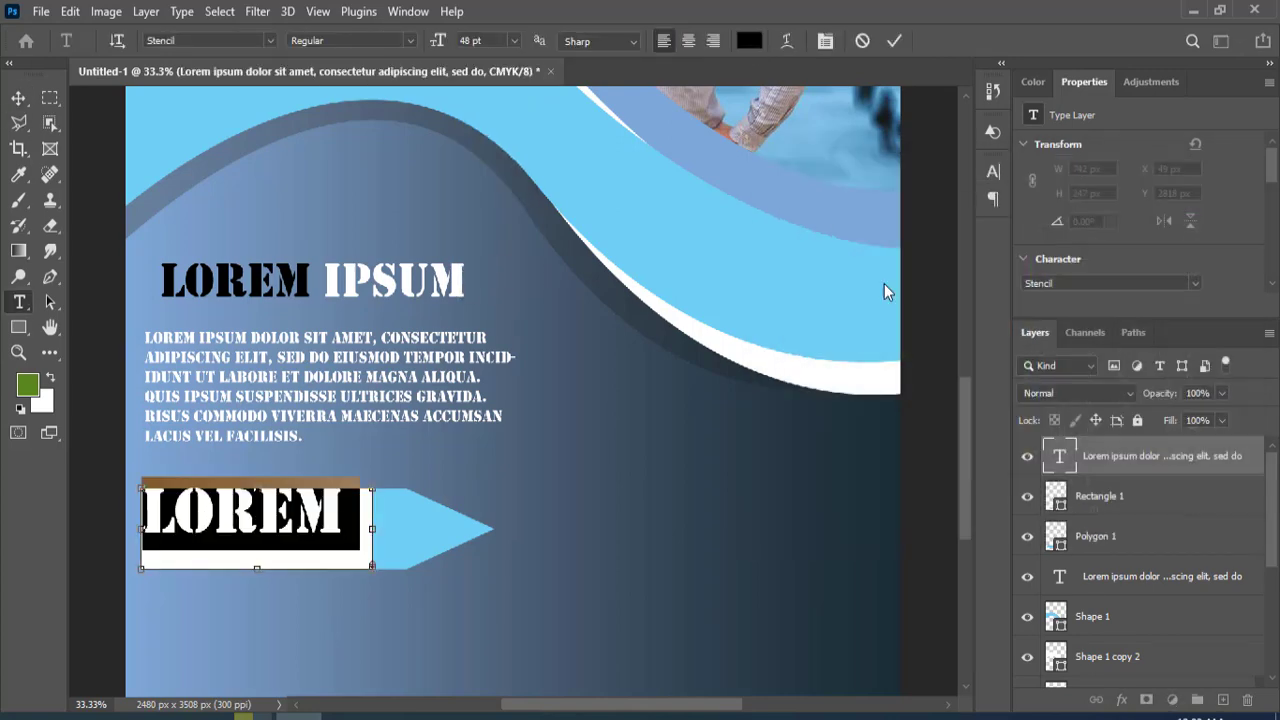
Resize the label text down to 14 pt, widen its box and move it down
left_click(513, 40)
left_click(487, 212)
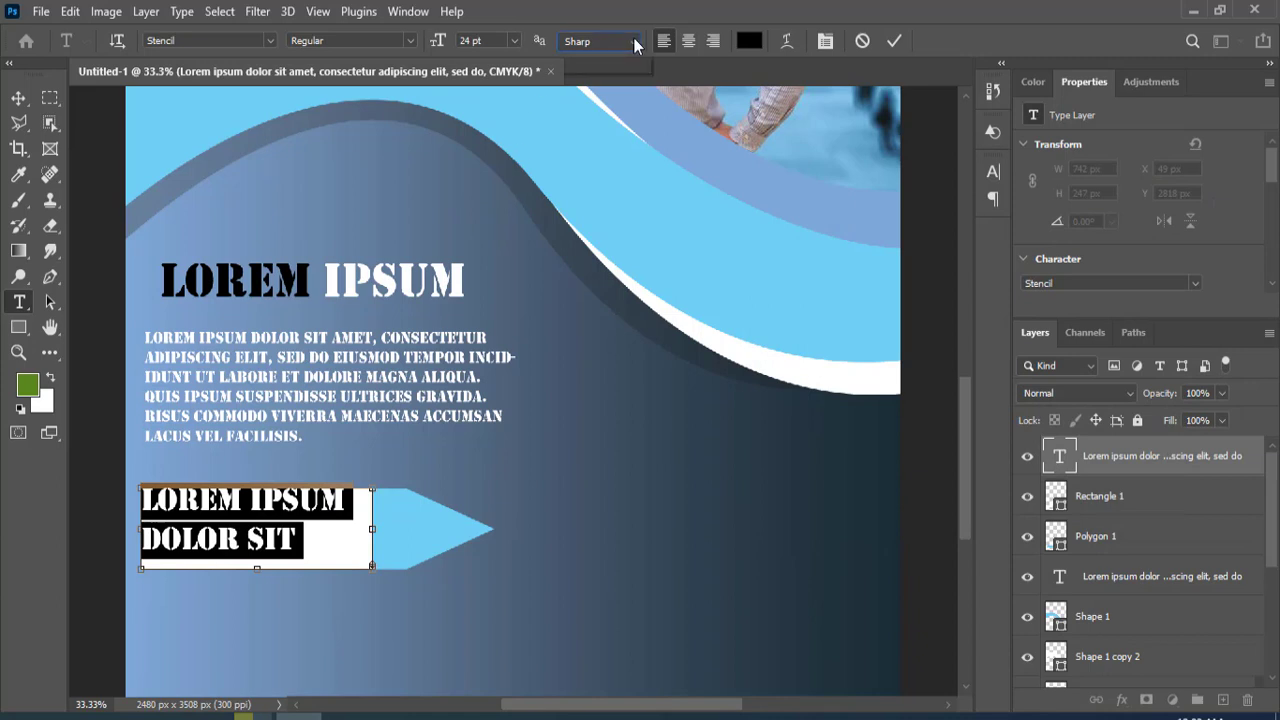
left_click(513, 40)
left_click(490, 198)
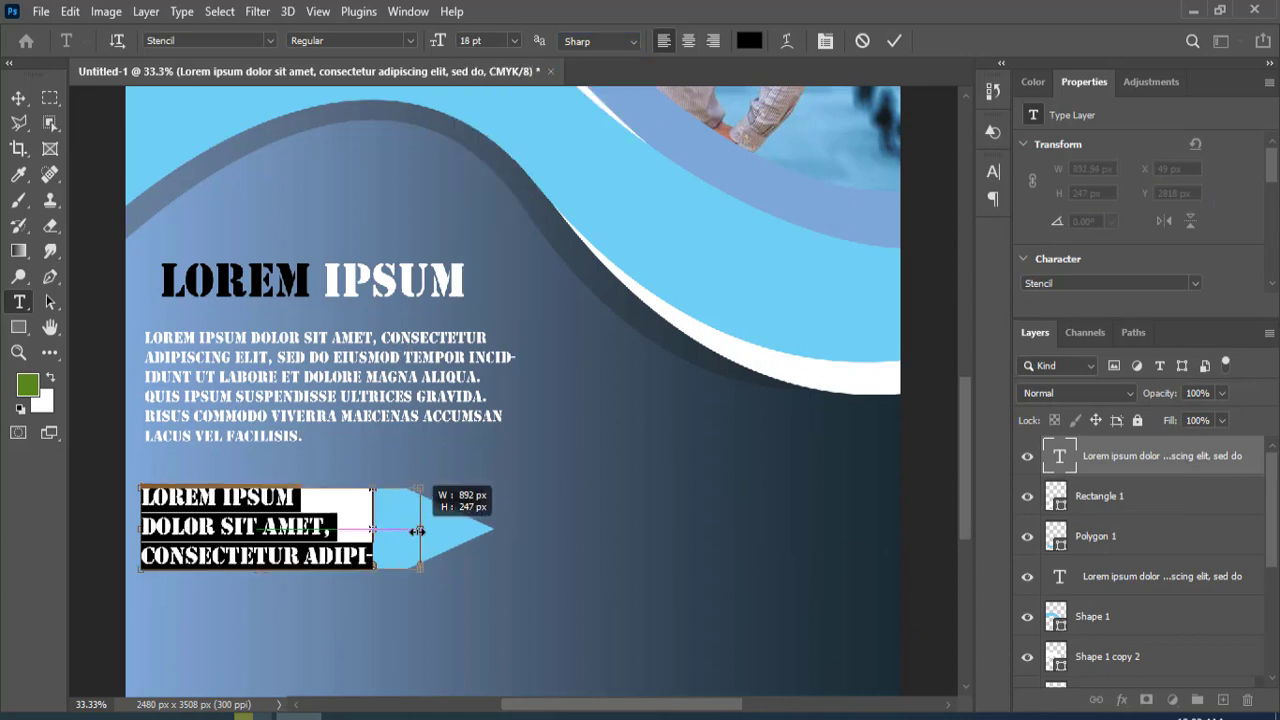
left_click_drag(369, 532, 421, 531)
left_click(513, 40)
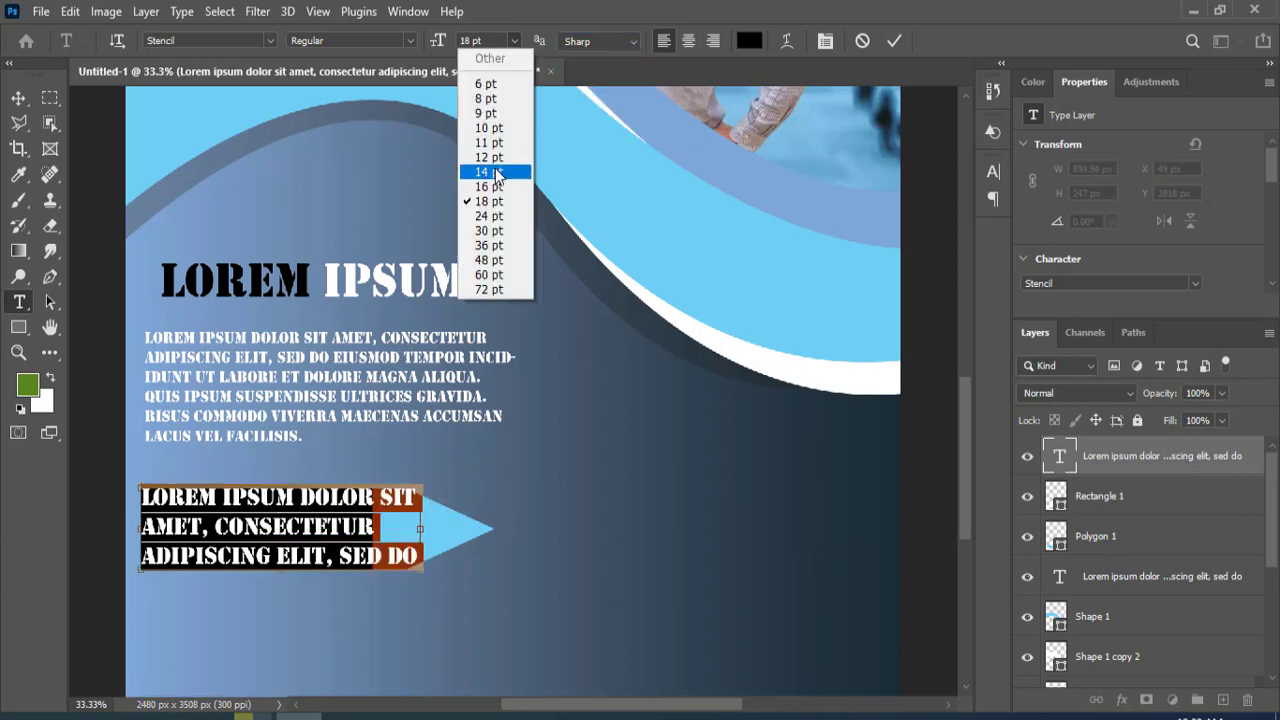
left_click(490, 184)
left_click(18, 97)
left_click_drag(256, 522, 260, 532)
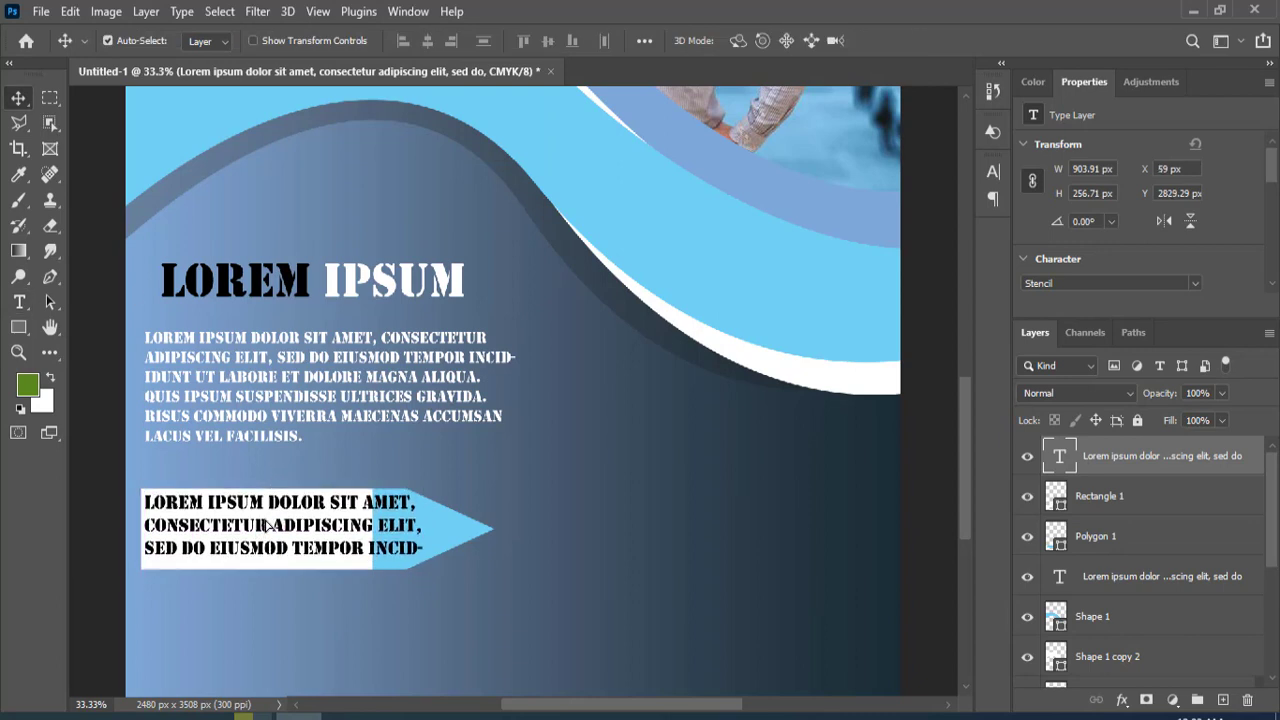
Free-transform the lorem ipsum paragraph to about 81% width so it fits the white box
key("ctrl+t")
left_click_drag(424, 528, 370, 533)
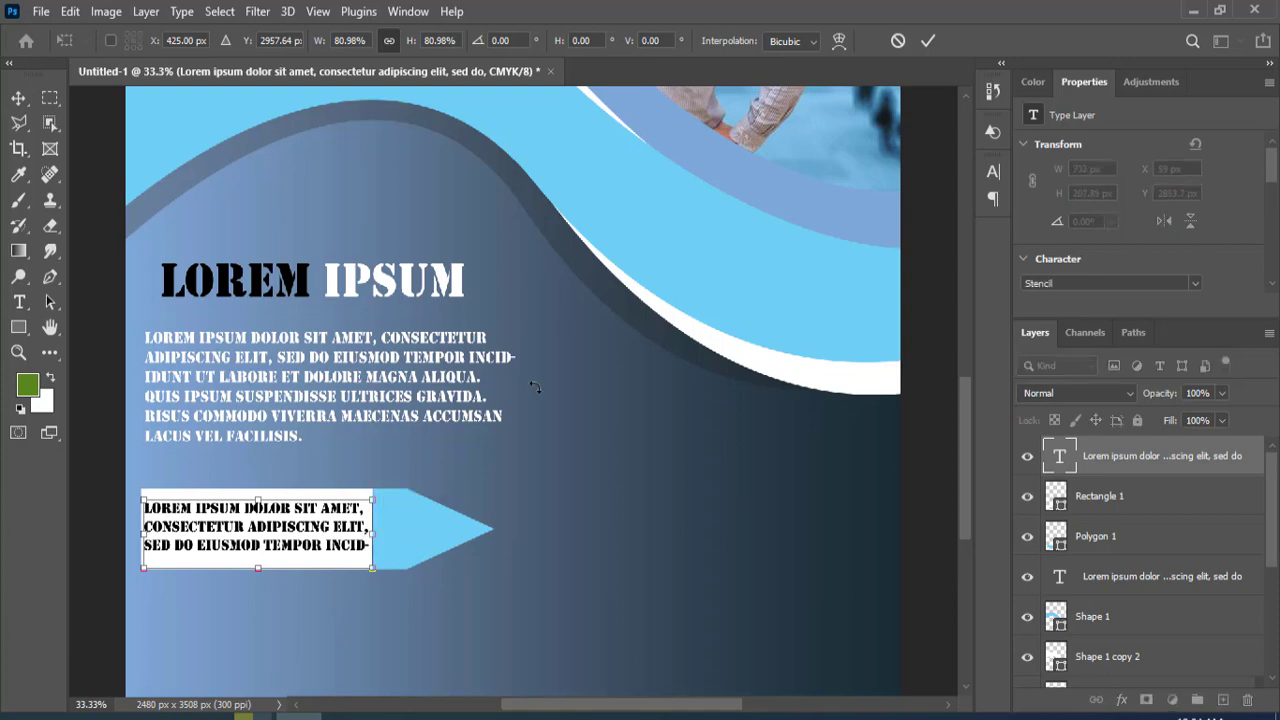
key("Return")
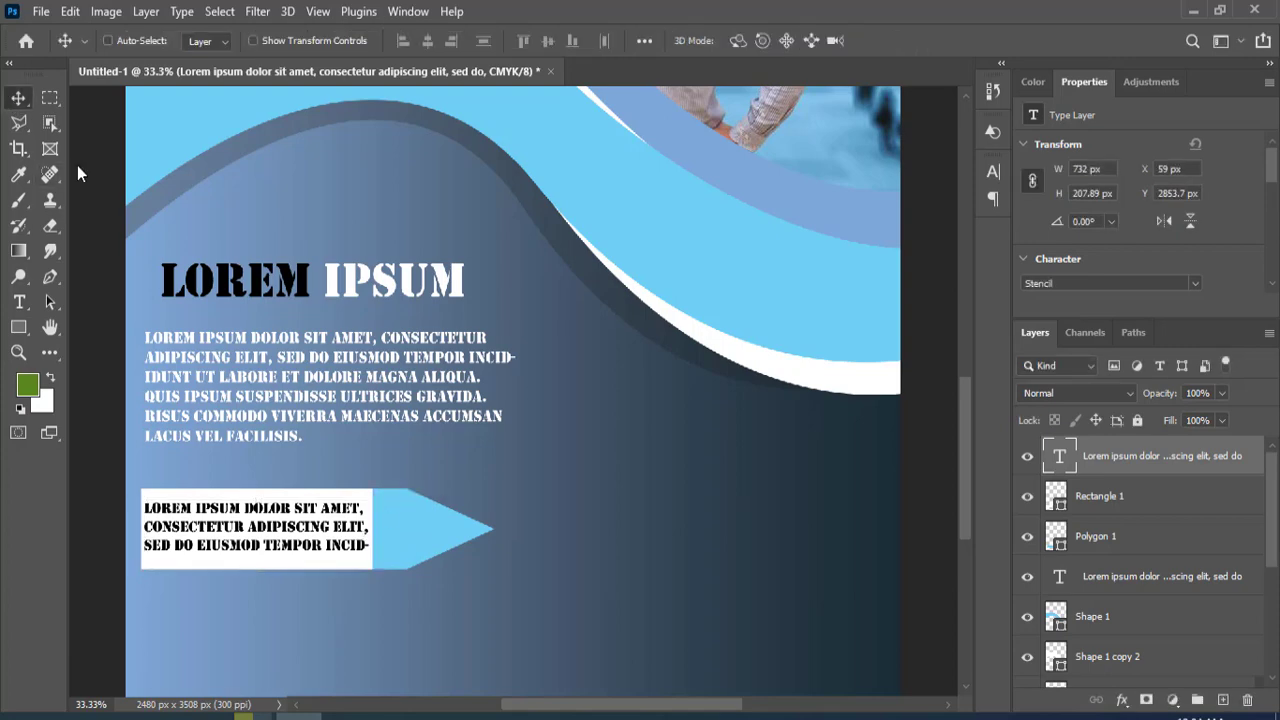
key("ctrl+minus")
Set the phone line to the Vidas Secas font at 24 pt
key("t")
left_click(277, 589)
left_click(268, 40)
scroll(345, 290, "down", 2)
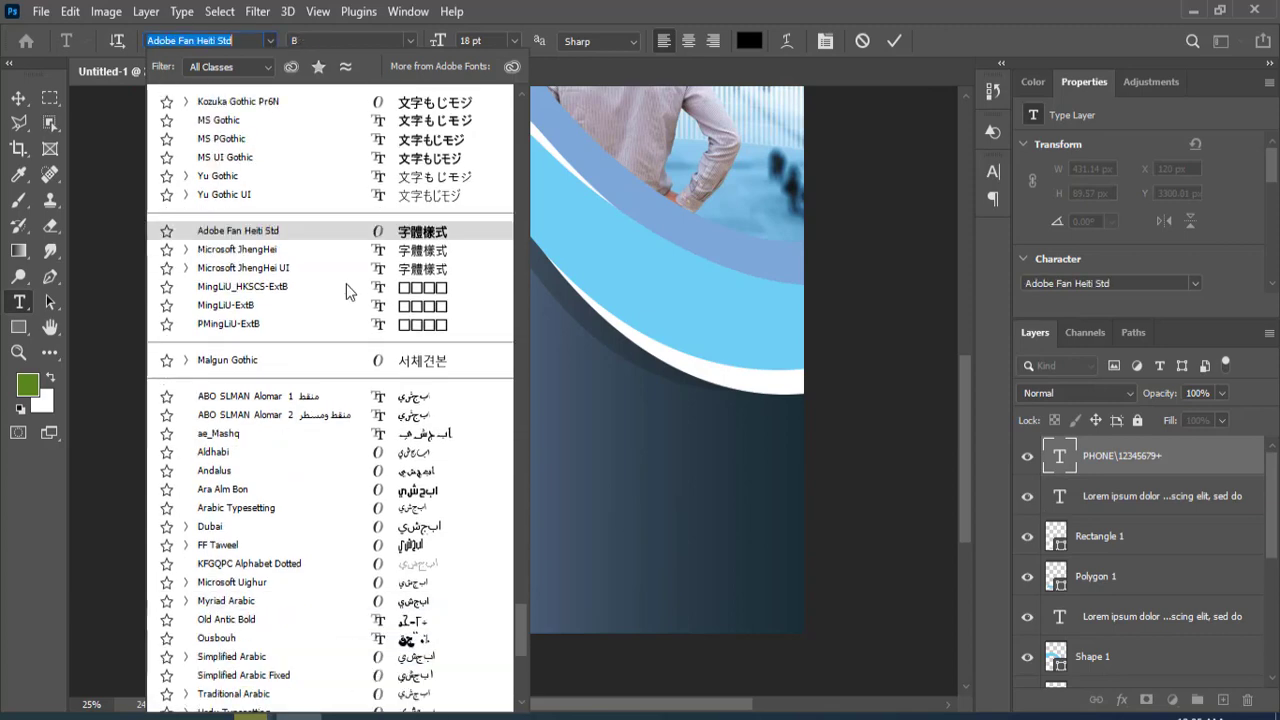
scroll(345, 290, "down", 6)
scroll(348, 290, "down", 3)
scroll(348, 290, "up", 5)
scroll(517, 195, "up", 10)
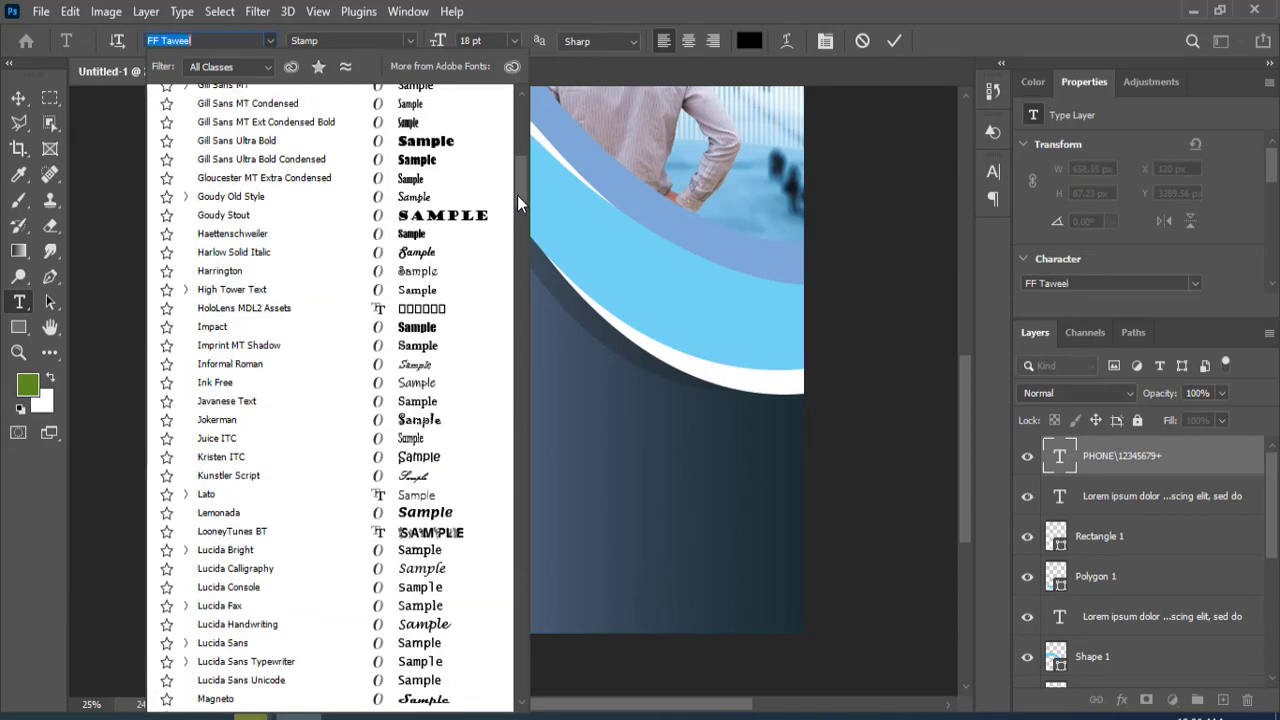
left_click_drag(517, 195, 531, 135)
left_click(432, 157)
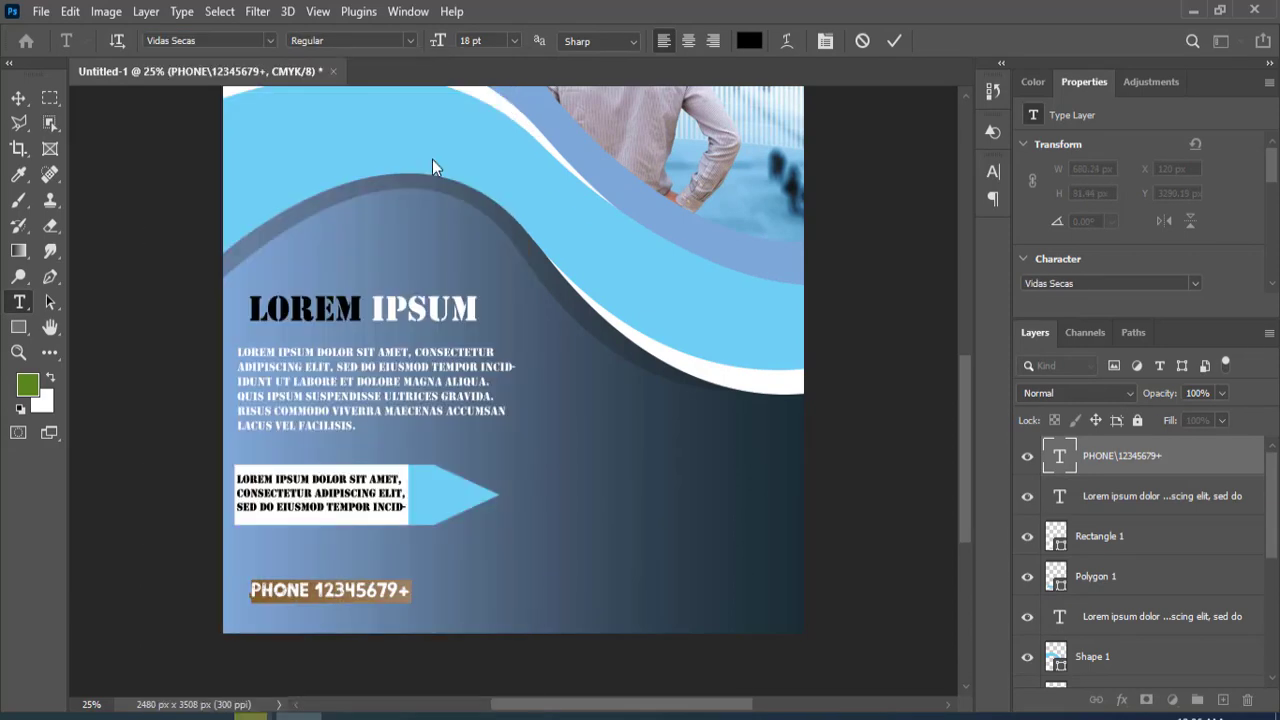
left_click(516, 42)
left_click(490, 203)
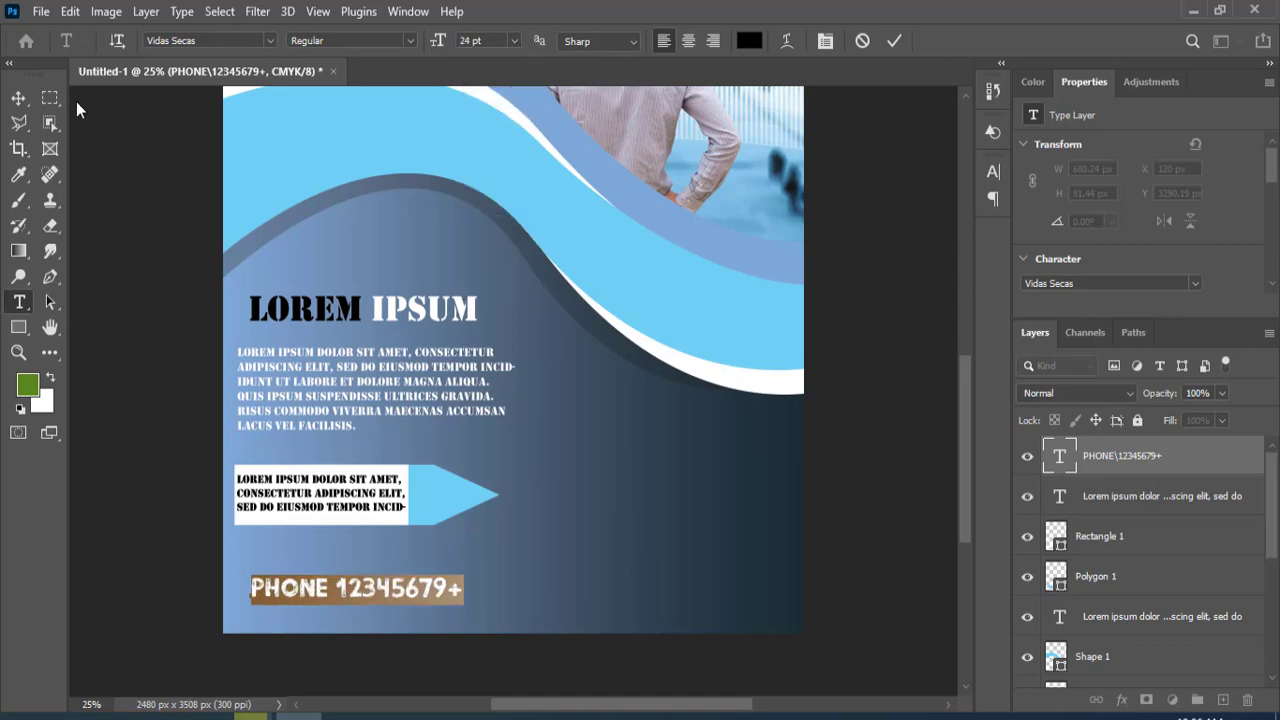
Shift the phone line slightly left and change its font to Algerian
left_click(19, 97)
left_click_drag(284, 600, 270, 598)
double_click(272, 590)
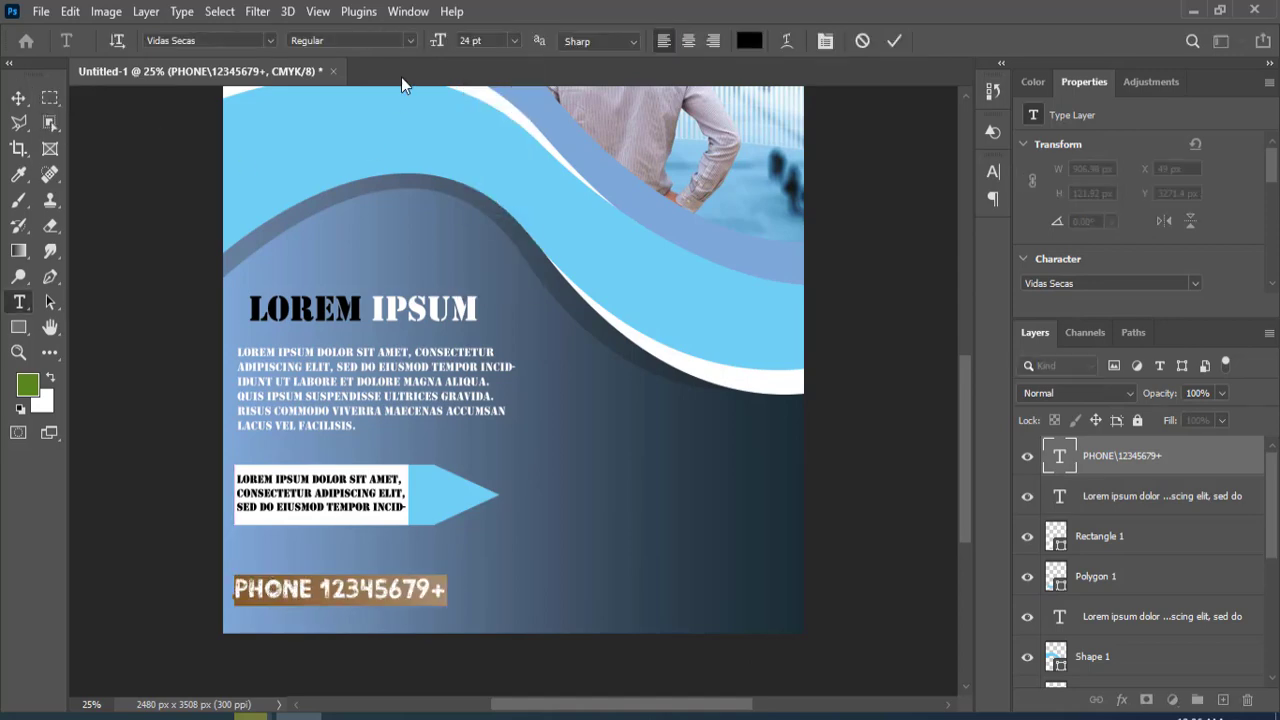
left_click(269, 40)
left_click(214, 433)
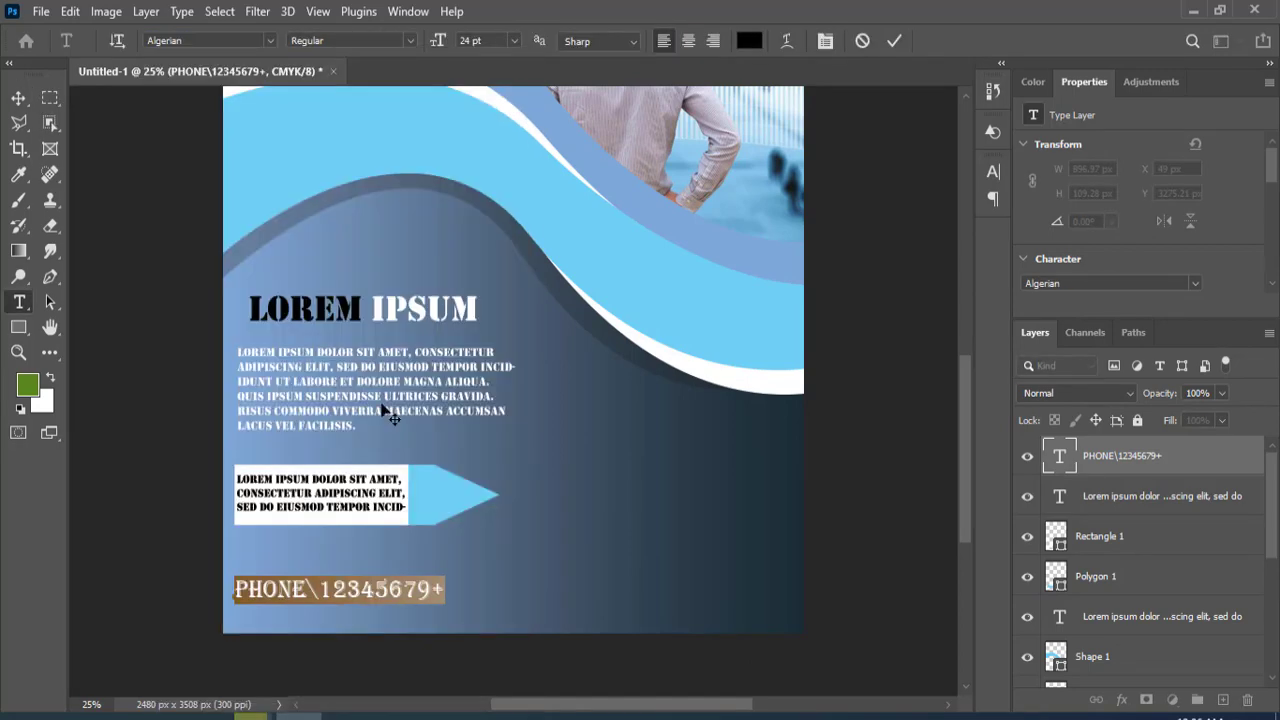
left_click(19, 97)
Draw a rectangle right of the arrow and set its fill to light blue
key("u")
left_click_drag(778, 424, 616, 470)
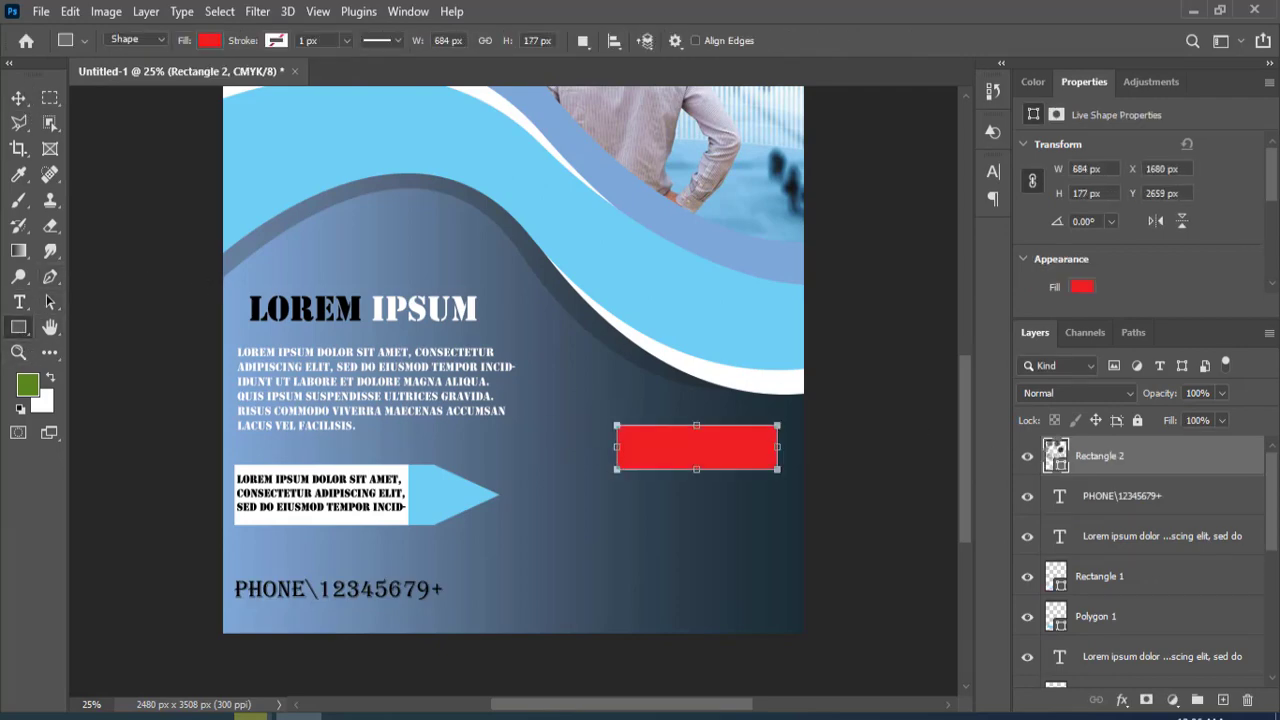
double_click(1056, 455)
left_click(680, 240)
left_click(1205, 198)
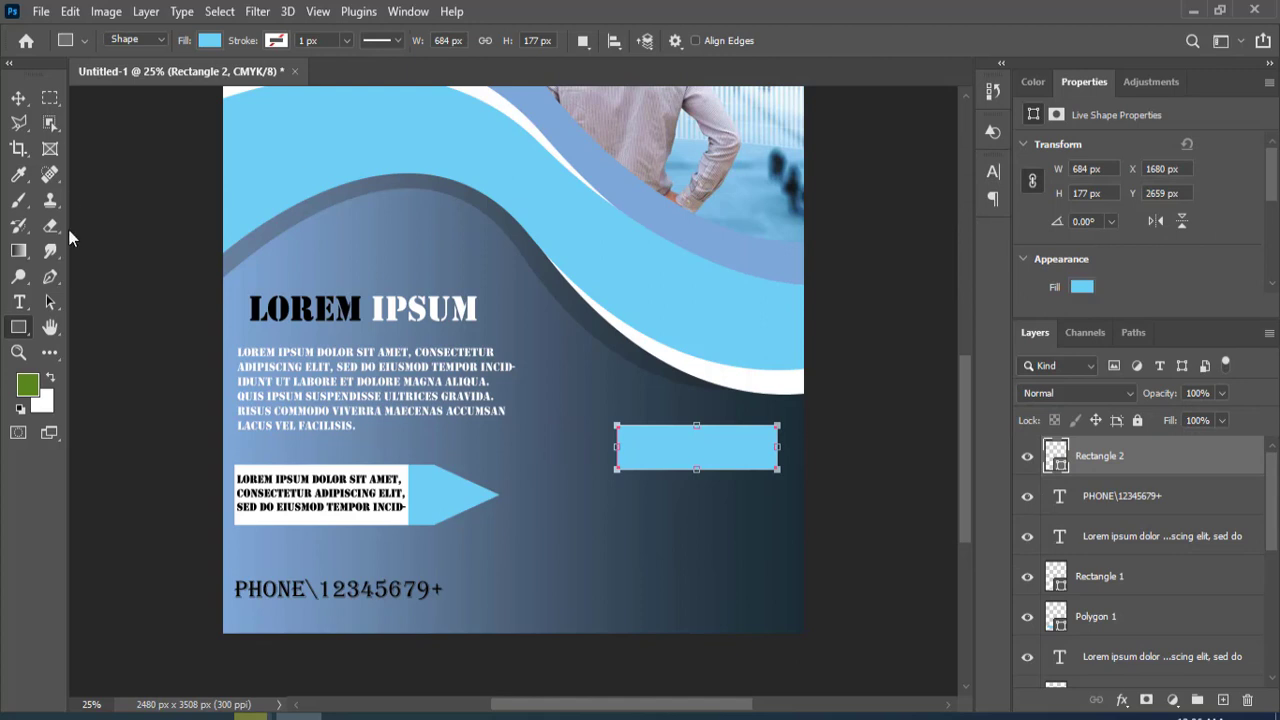
left_click(50, 125)
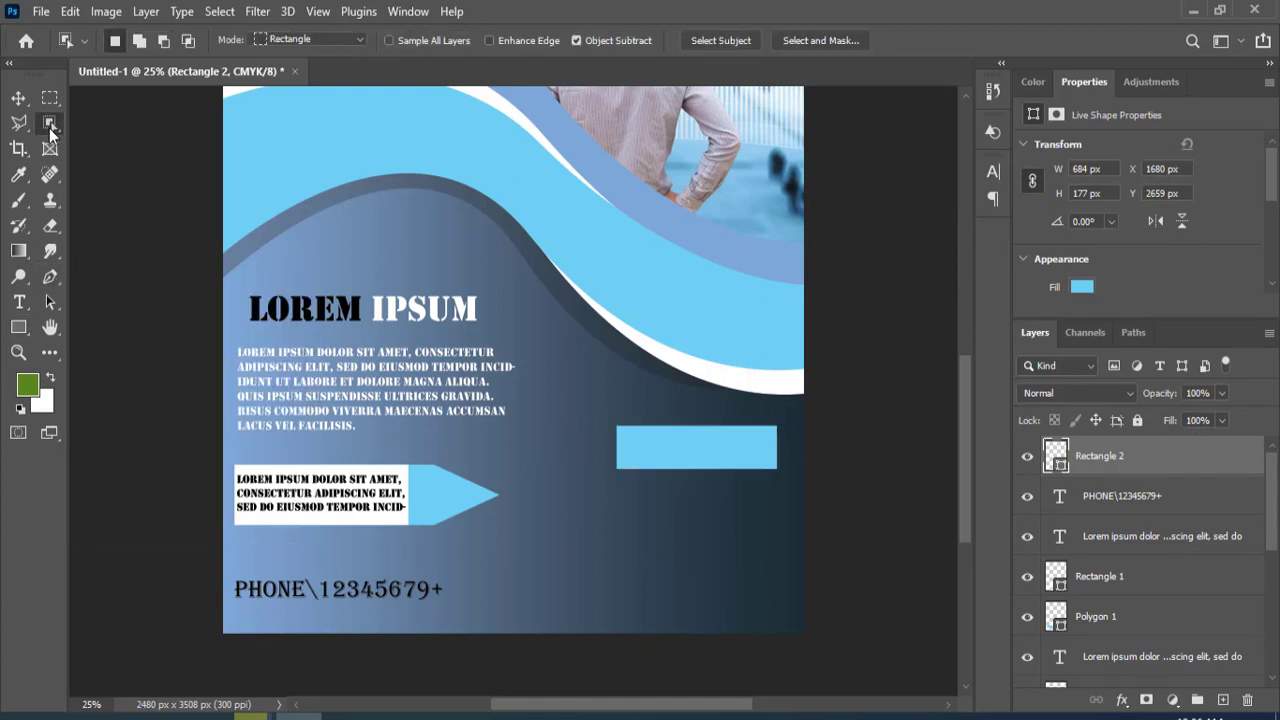
key("ctrl+z")
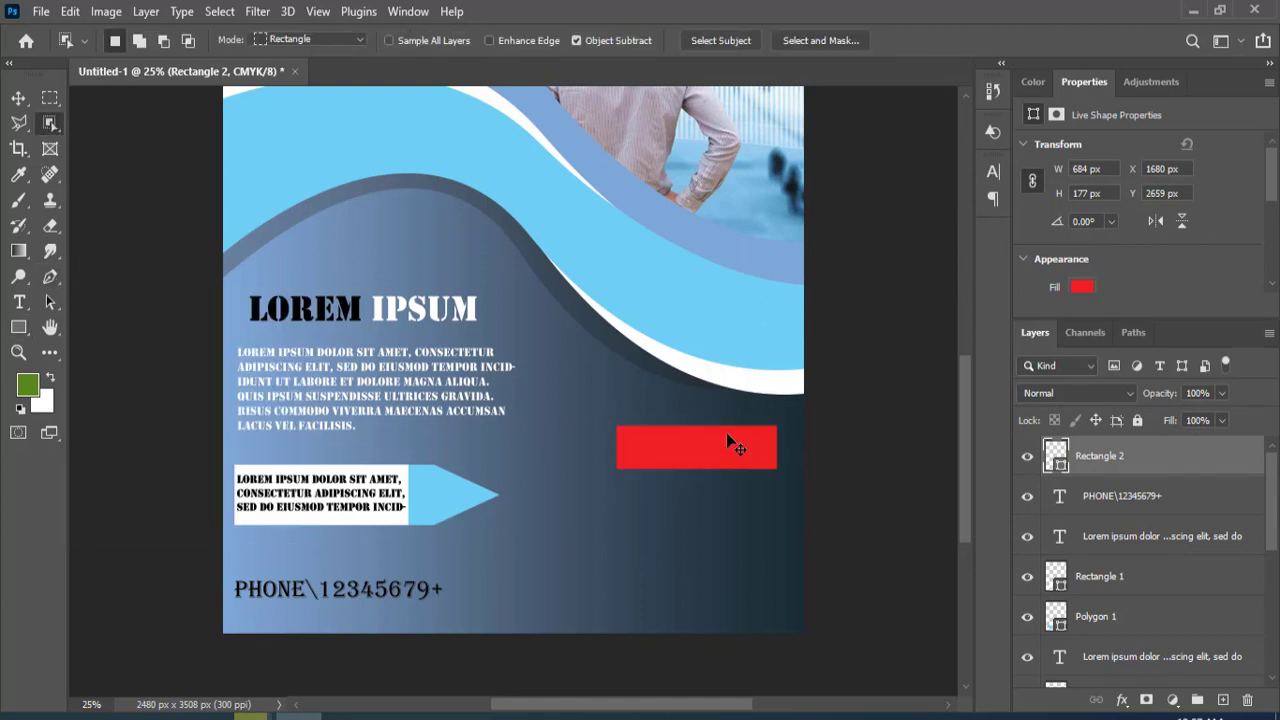
double_click(1055, 455)
Fill the rectangle light blue and perspective-transform it into a trapezoid
left_click(729, 340)
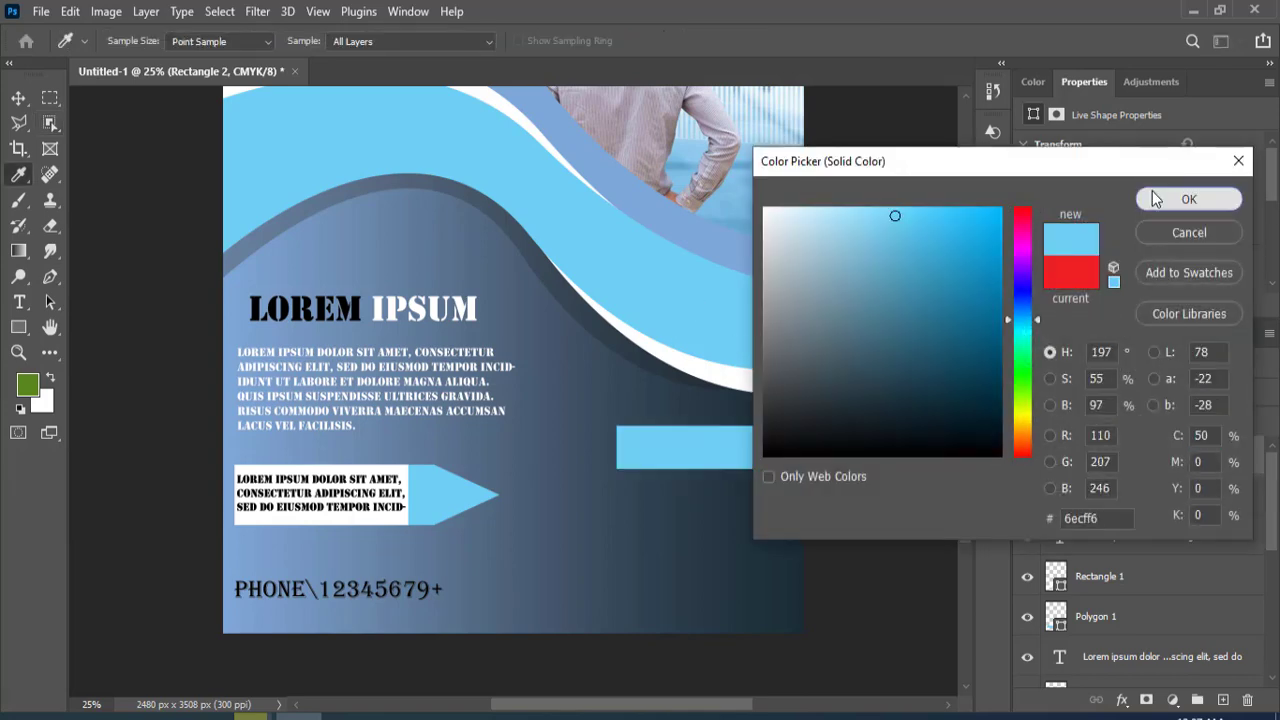
left_click(1149, 197)
key("ctrl+t")
right_click(712, 457)
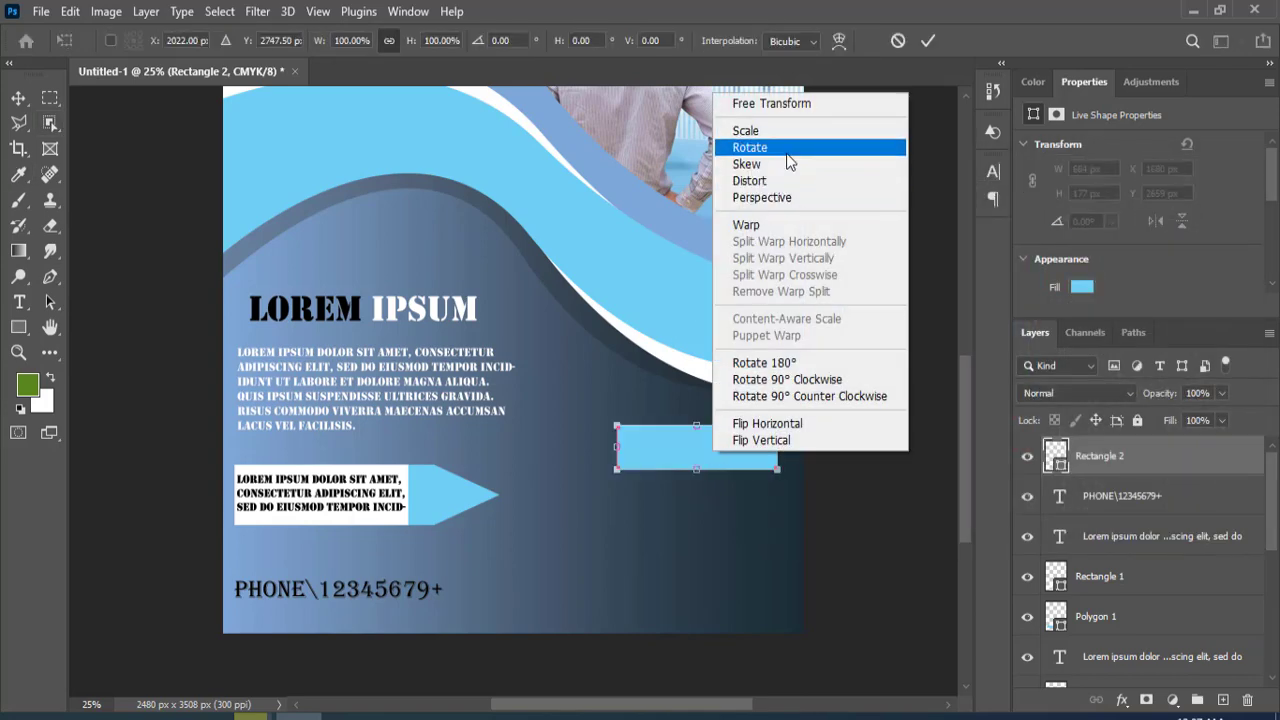
left_click(762, 197)
mouse_move(778, 426)
left_mouse_down()
mouse_move(765, 432)
mouse_move(796, 469)
left_mouse_up()
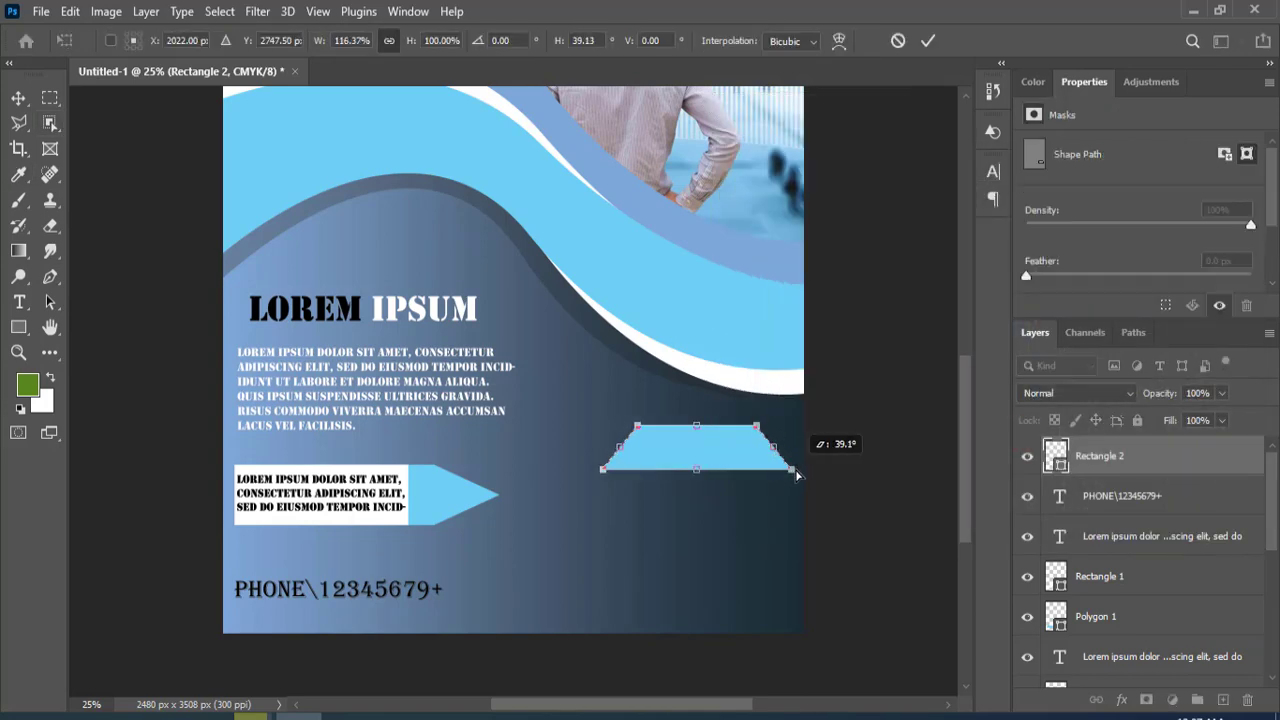
left_click_drag(706, 444, 703, 433)
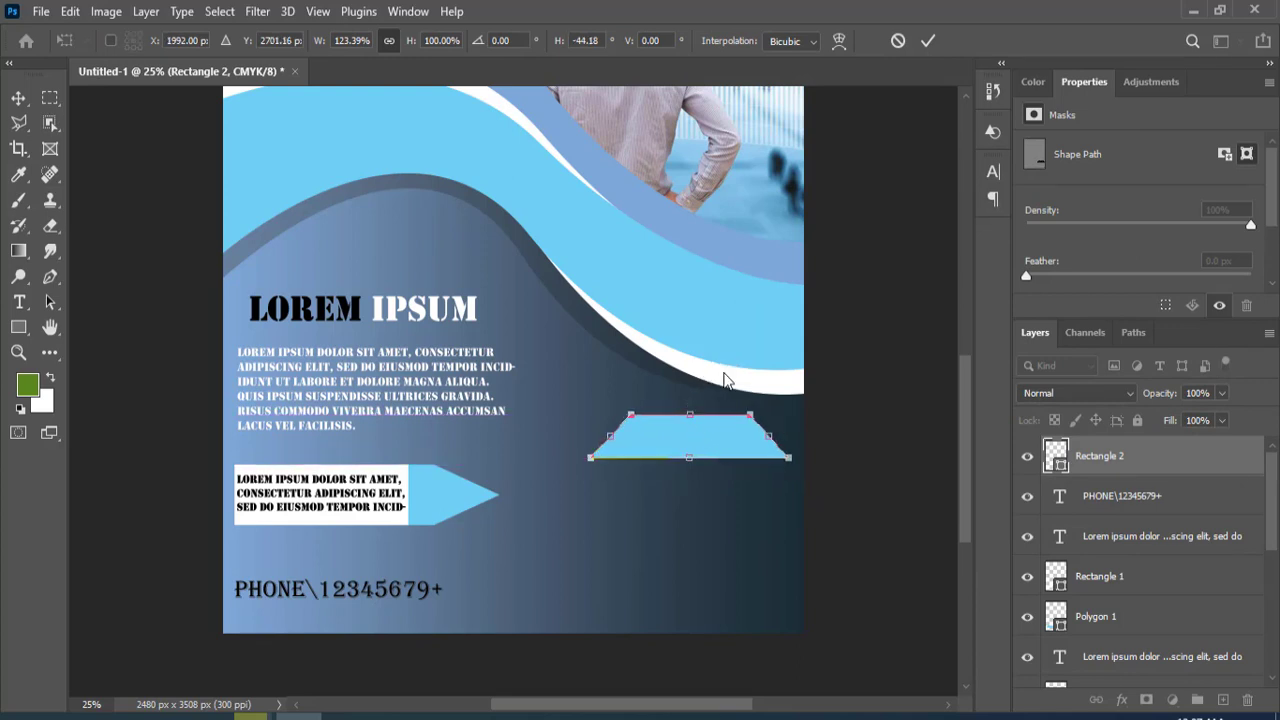
left_click(928, 41)
Add the text INFORMATION inside the trapezoid
key("t")
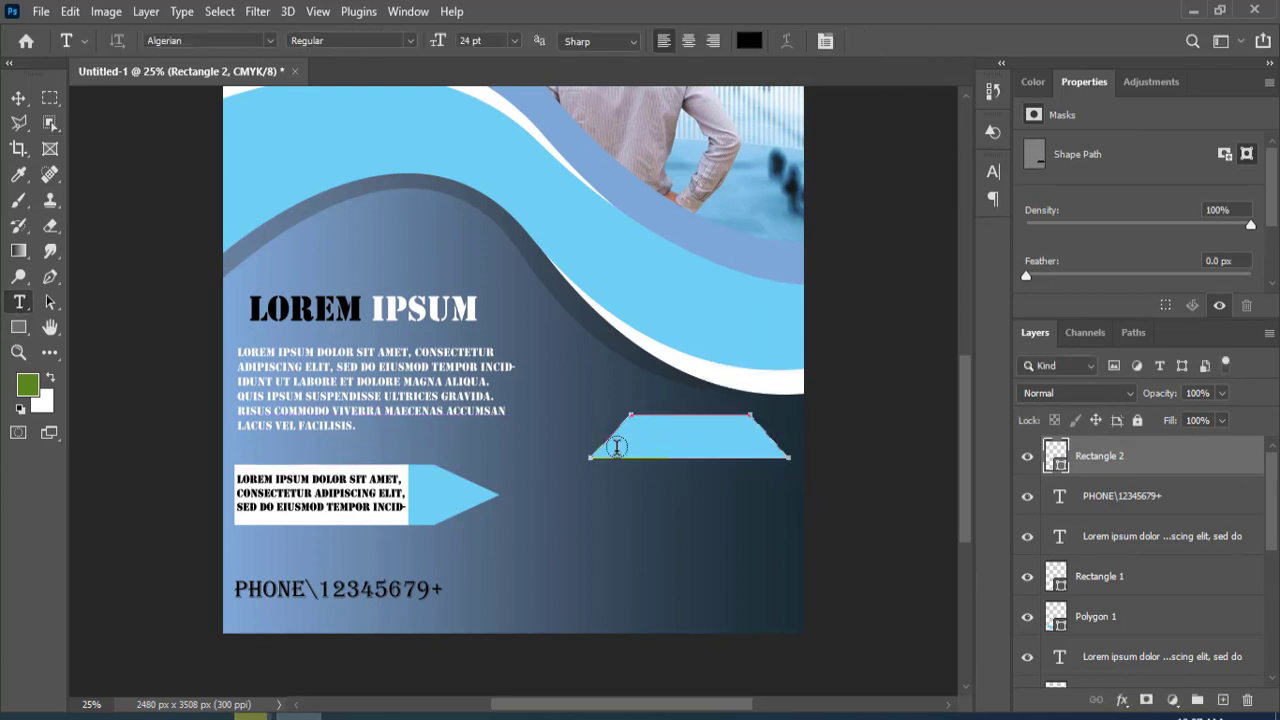
left_click(671, 453)
key("BackSpace")
type("INFORMA")
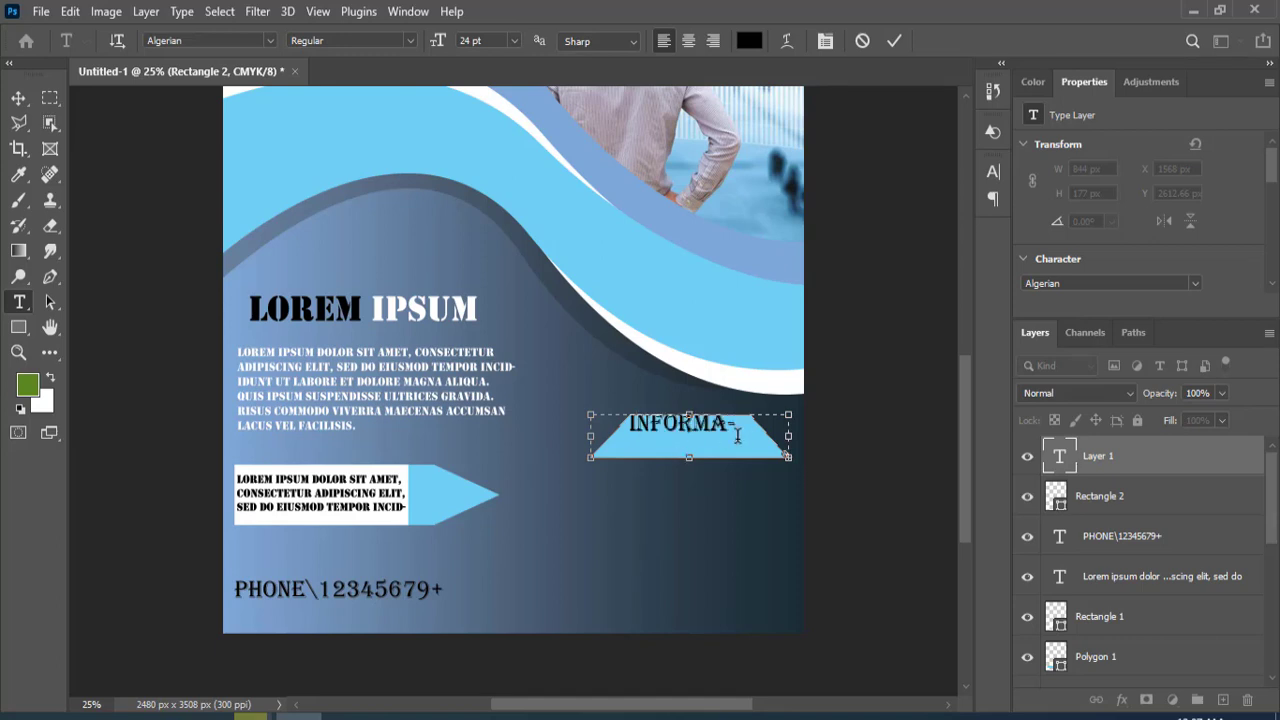
key("ctrl+z")
key("BackSpace")
type("TION")
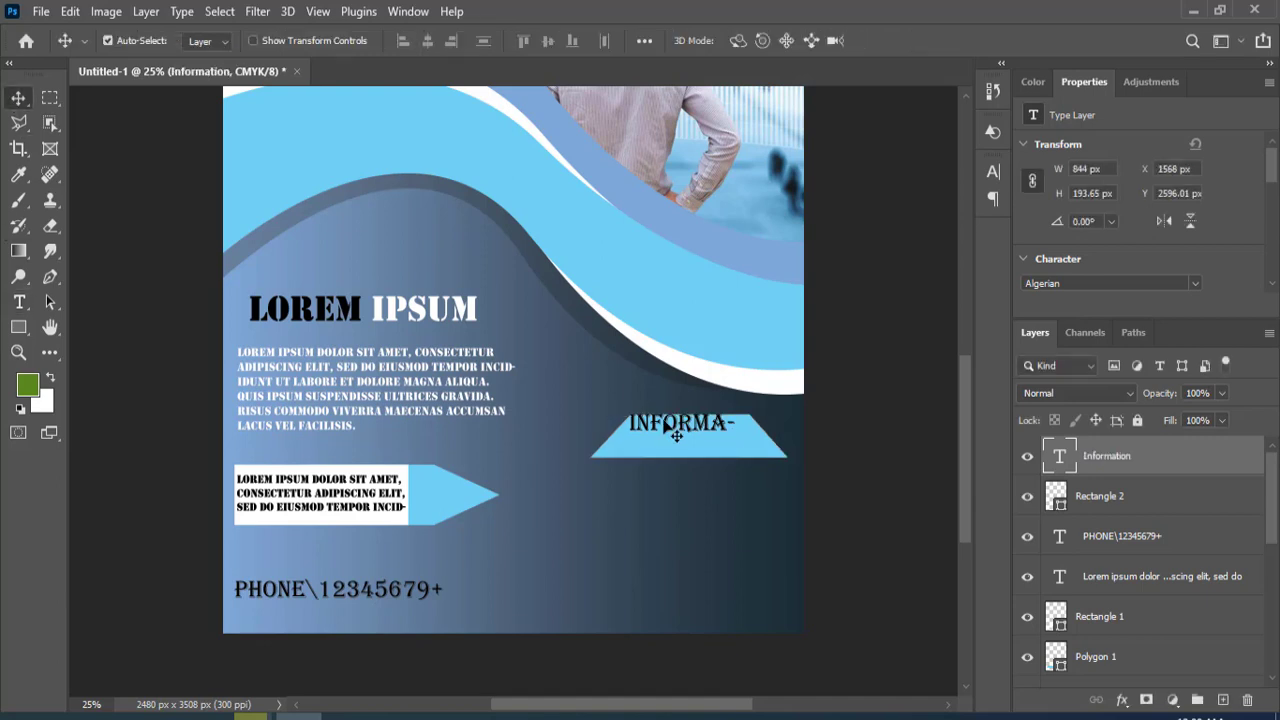
Set INFORMATION to 16 pt, move it onto the trapezoid, then enlarge it
double_click(674, 430)
left_click(514, 40)
left_click(502, 194)
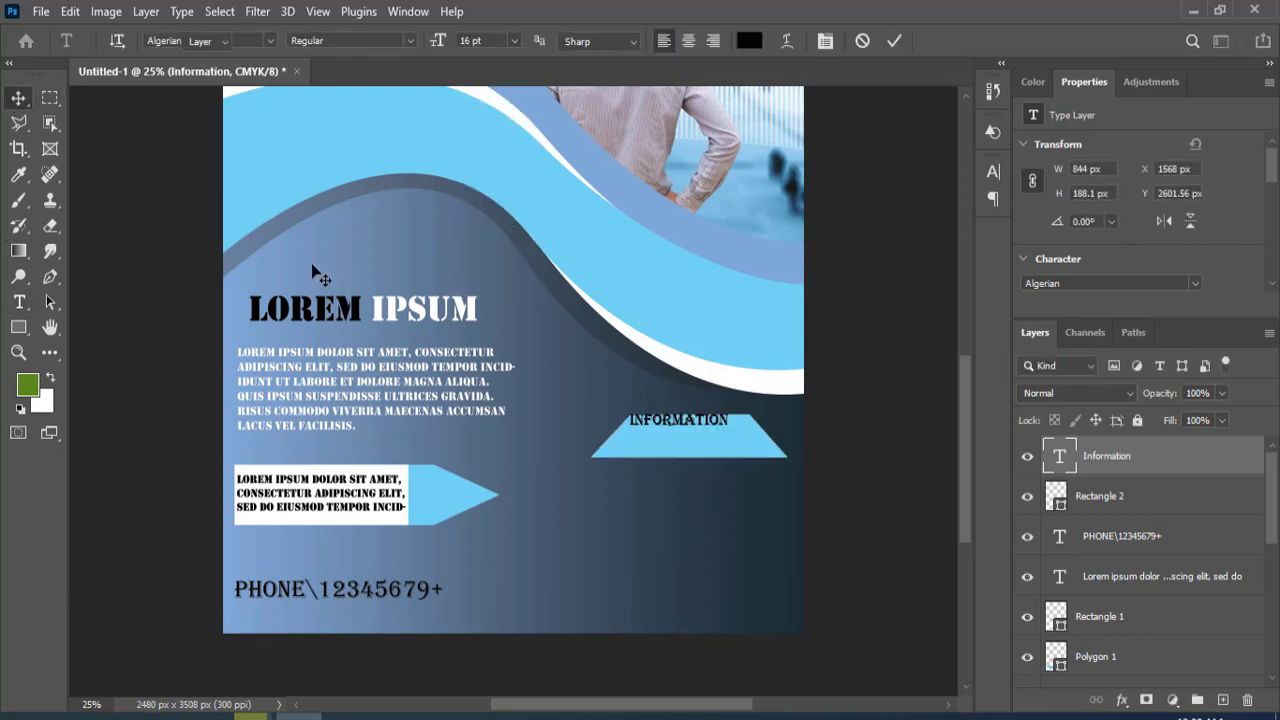
mouse_move(675, 427)
left_mouse_down()
mouse_move(675, 445)
mouse_move(687, 441)
left_mouse_up()
left_click(514, 40)
left_click(502, 214)
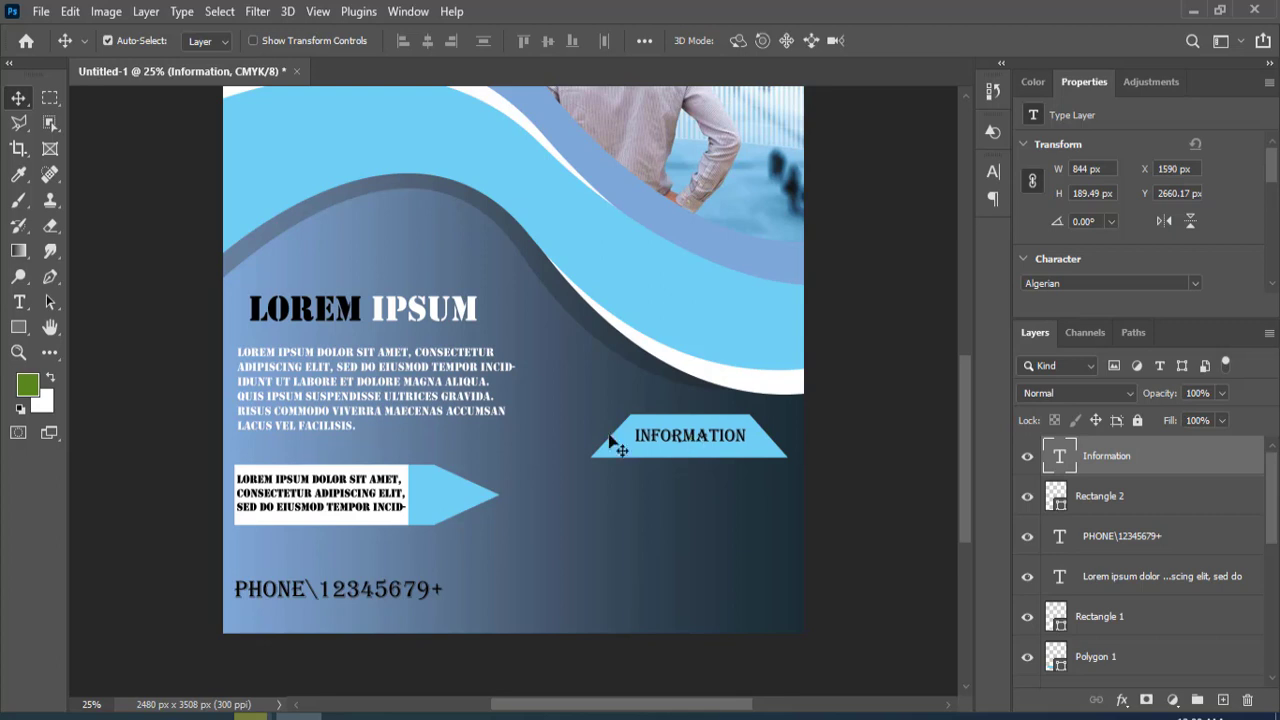
right_click(18, 327)
Draw a small white circle under INFORMATION and duplicate it below the first
left_click(88, 364)
left_click_drag(588, 488, 570, 511)
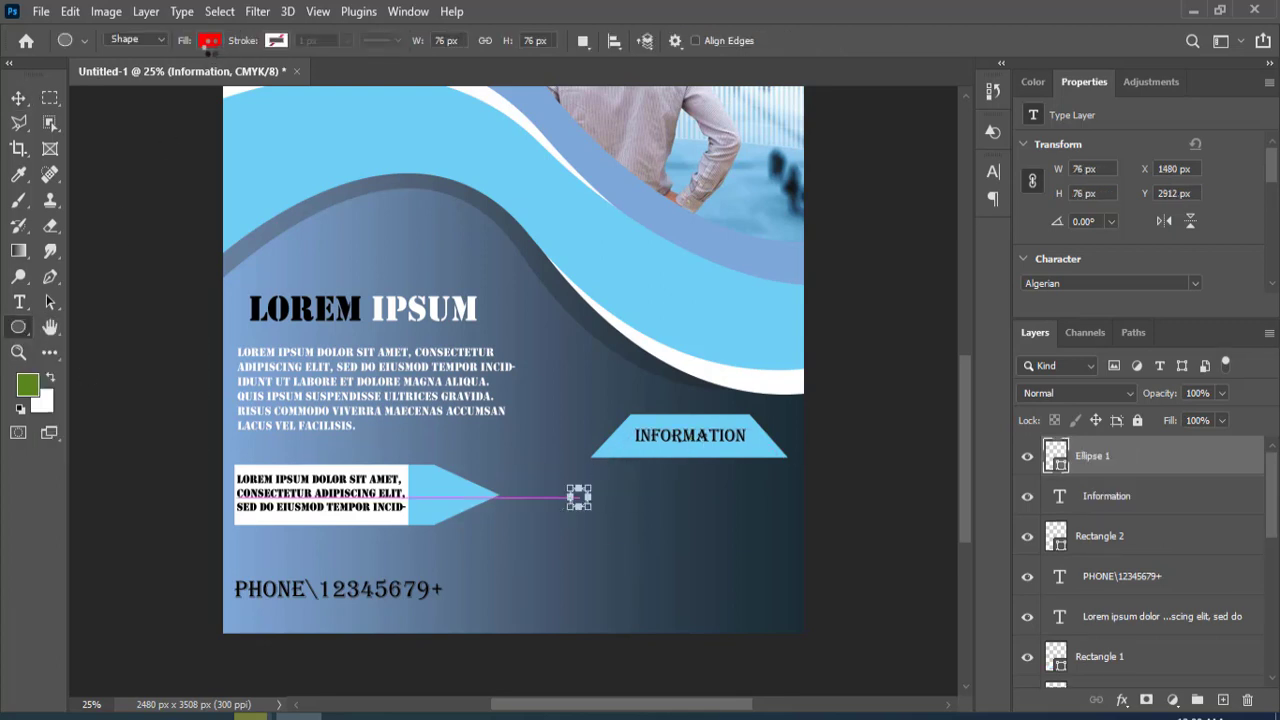
left_click(210, 40)
left_click(150, 143)
left_click(18, 97)
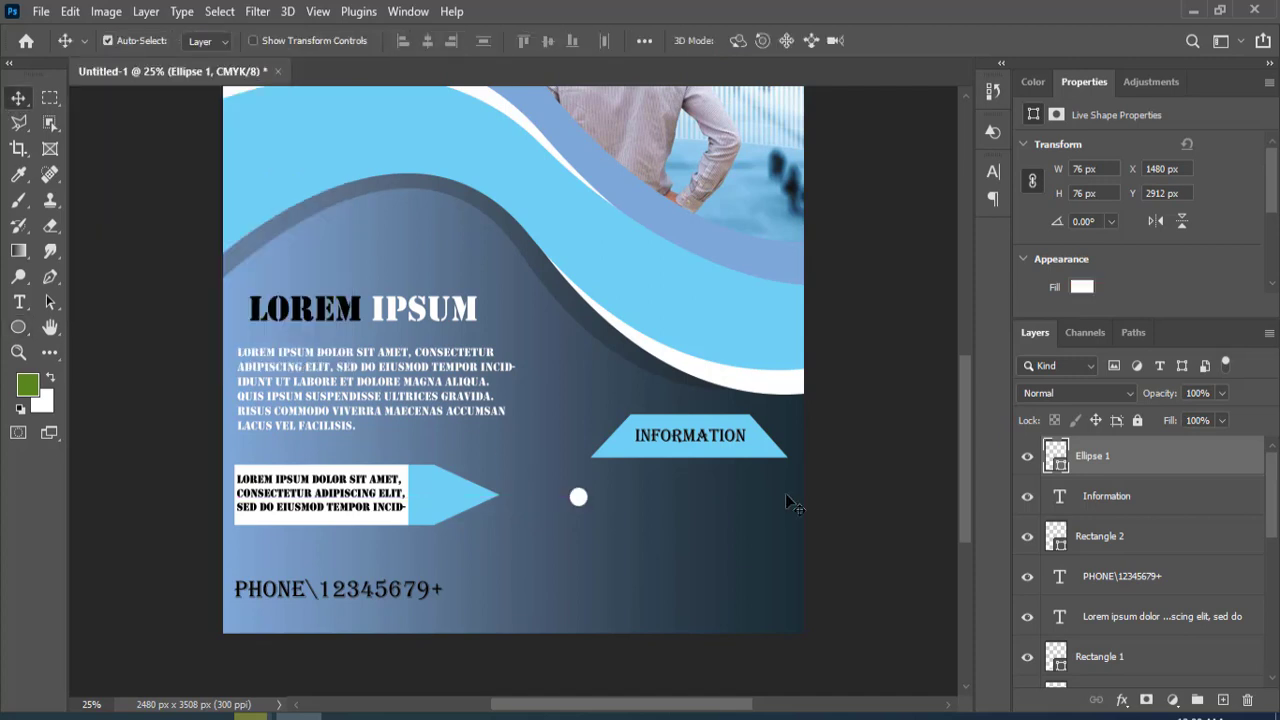
left_click_drag(589, 507, 601, 498)
left_click_drag(1090, 456, 1228, 703)
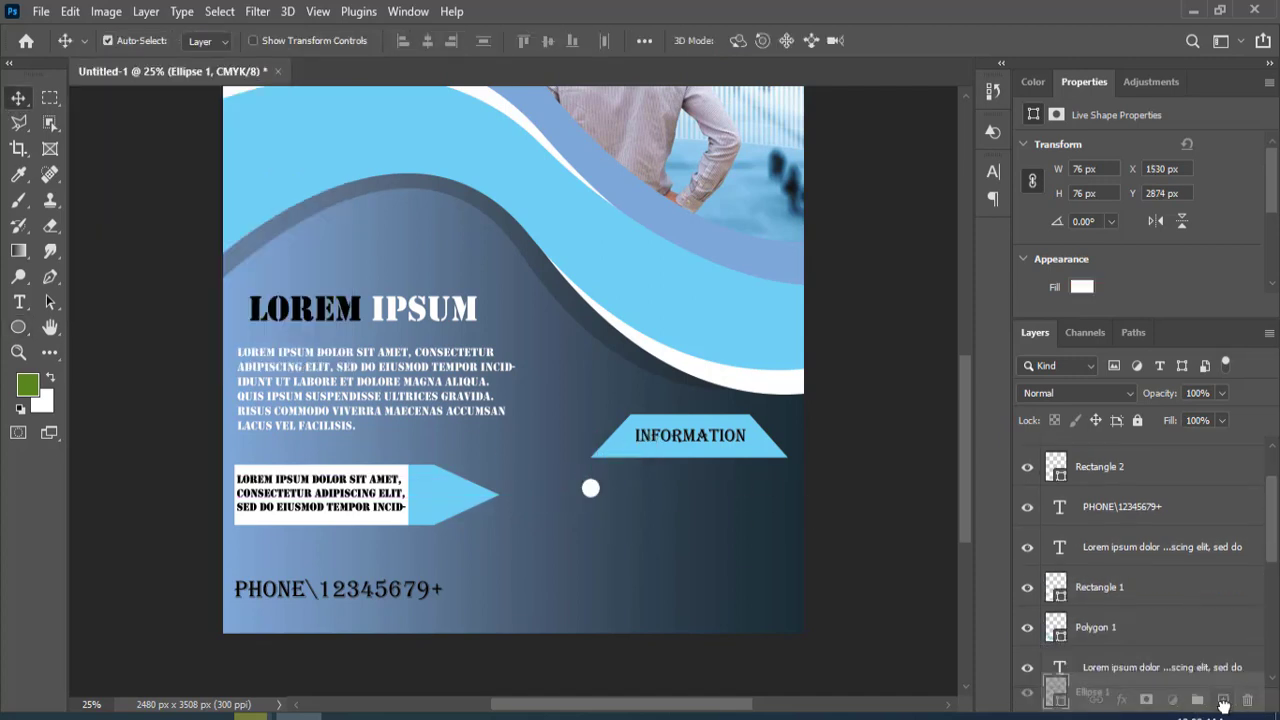
left_click_drag(594, 494, 594, 571)
Add white LOREM IPSUM text lines aligned beside the circles
key("t")
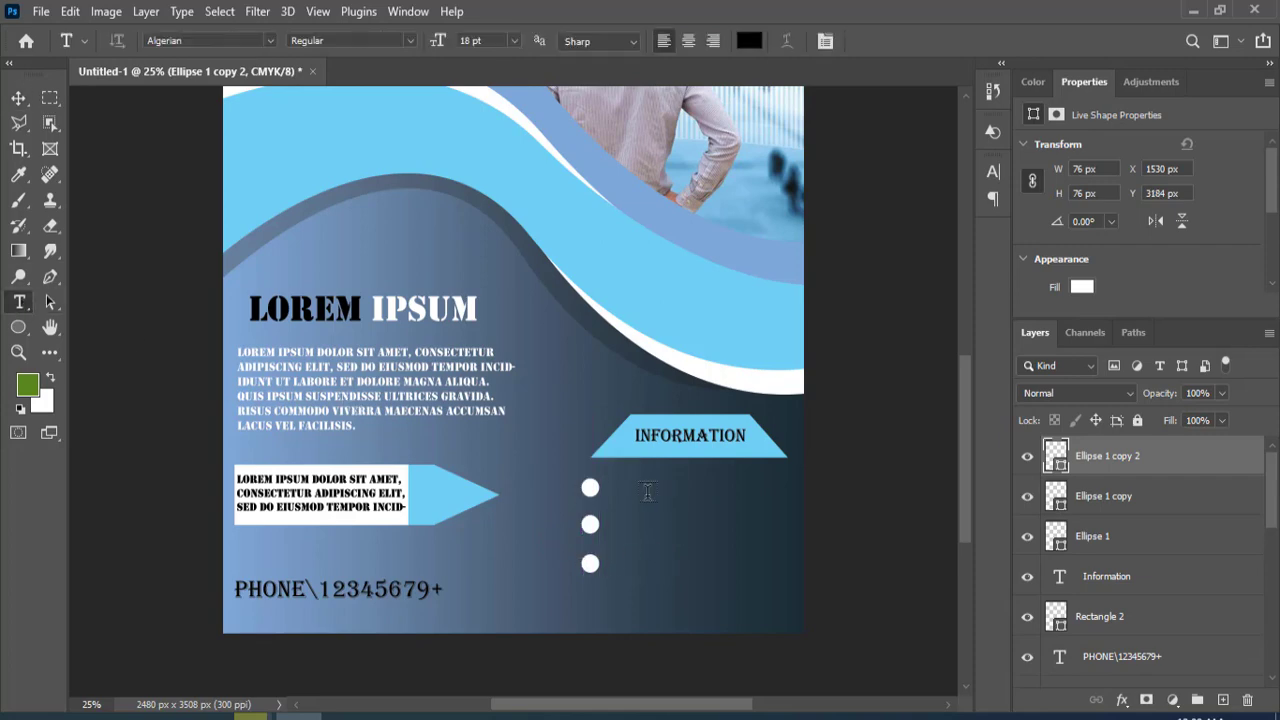
left_click(648, 492)
left_click(749, 40)
left_click_drag(884, 239, 726, 204)
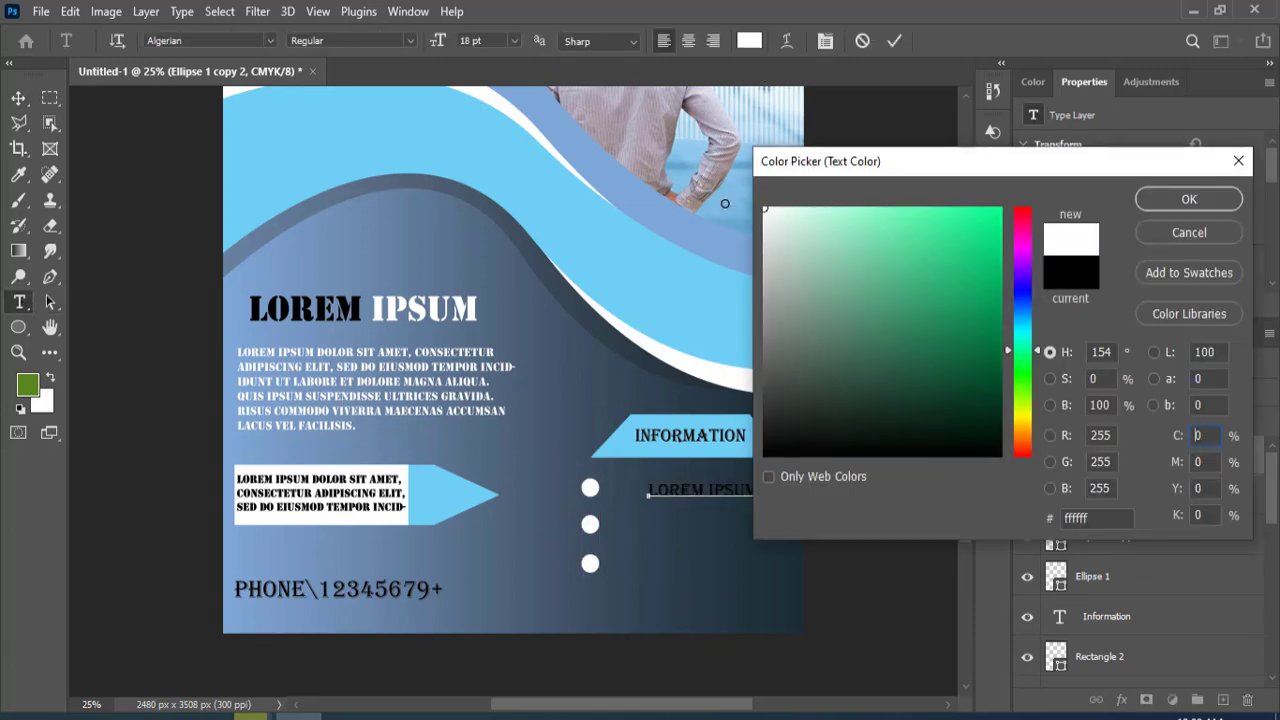
left_click(1189, 200)
key("v")
left_click_drag(651, 466, 665, 566)
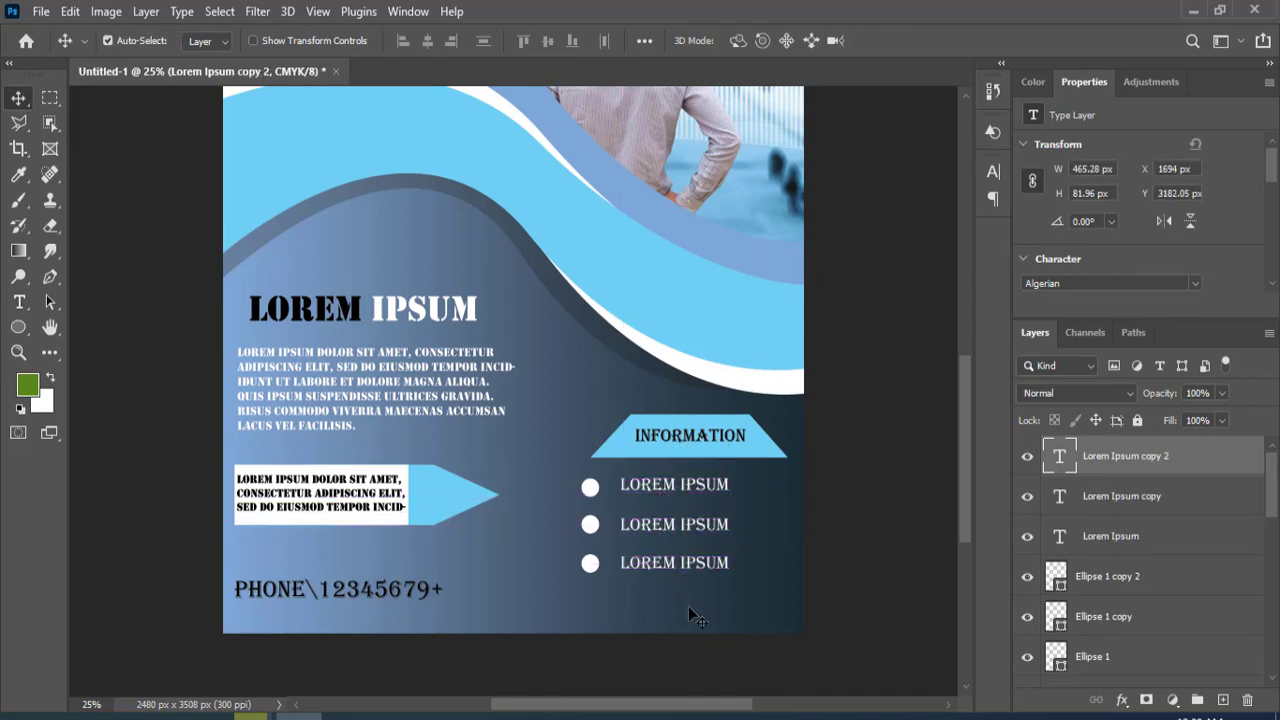
left_click(41, 11)
Embed the QR code image, shrink it and place it top-left above the dark wave
left_click(80, 403)
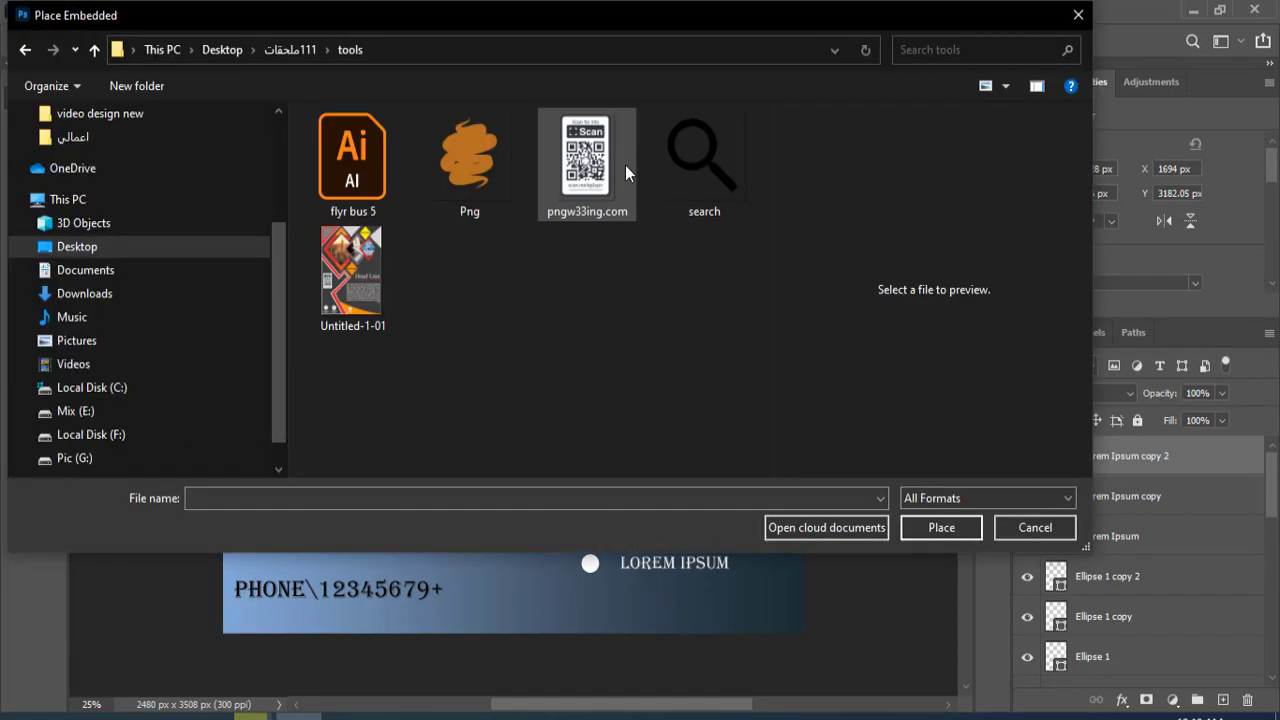
double_click(589, 156)
key("ctrl+0")
mouse_move(662, 178)
left_mouse_down()
mouse_move(497, 541)
mouse_move(480, 545)
left_mouse_up()
mouse_move(425, 580)
left_mouse_down()
mouse_move(422, 333)
mouse_move(392, 375)
left_mouse_up()
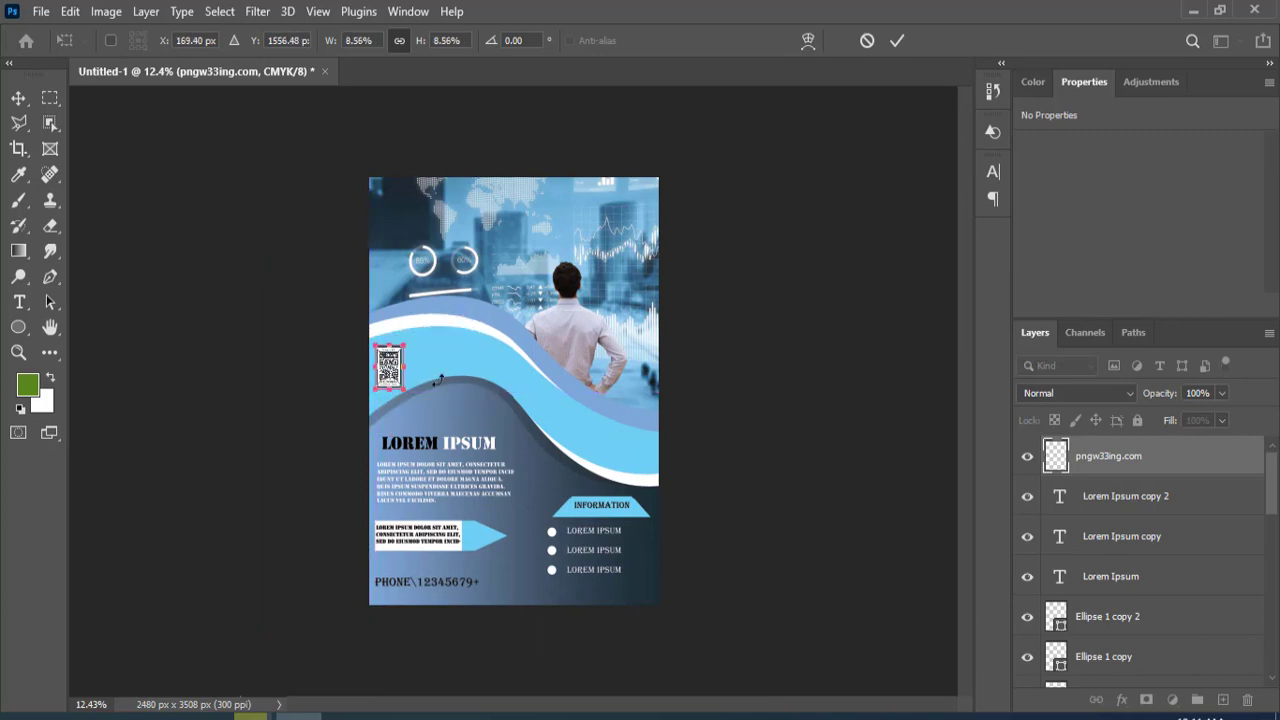
key("Return")
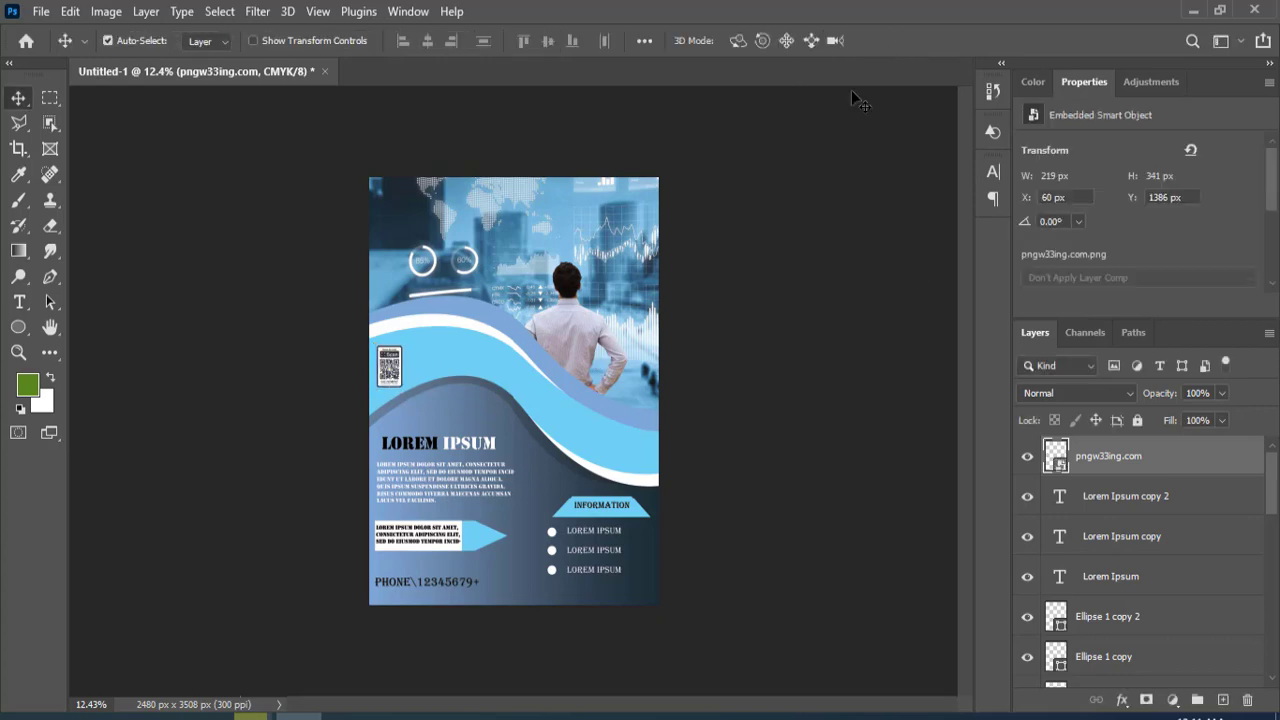
key("ctrl+plus")
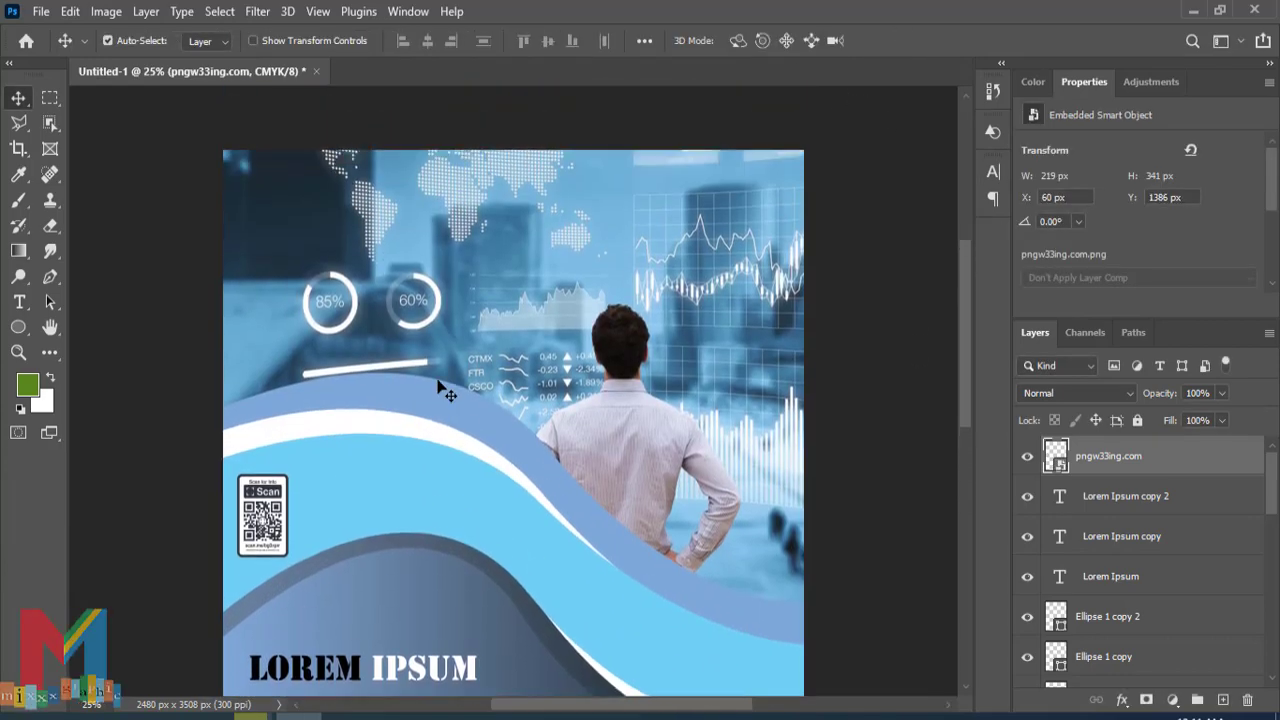
Place the 'logo business' image from the logoo folder into the flyer as an embedded object
left_click(41, 11)
left_click(109, 395)
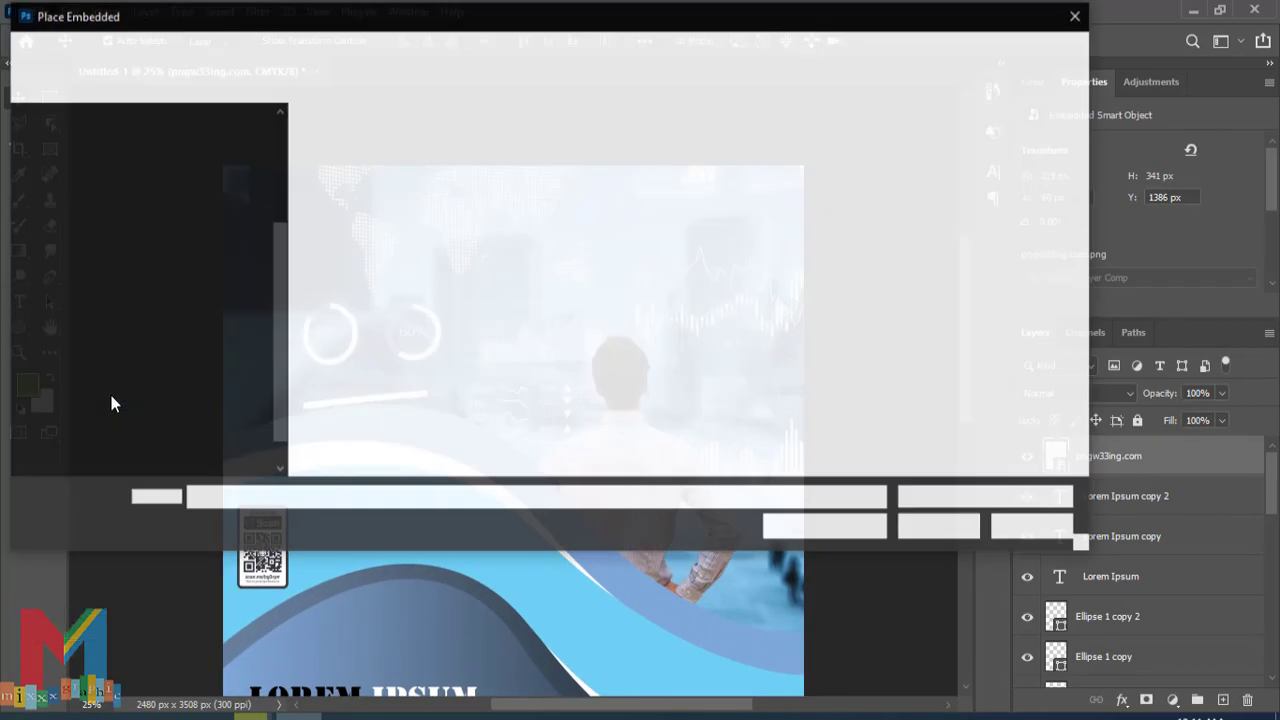
left_click(95, 49)
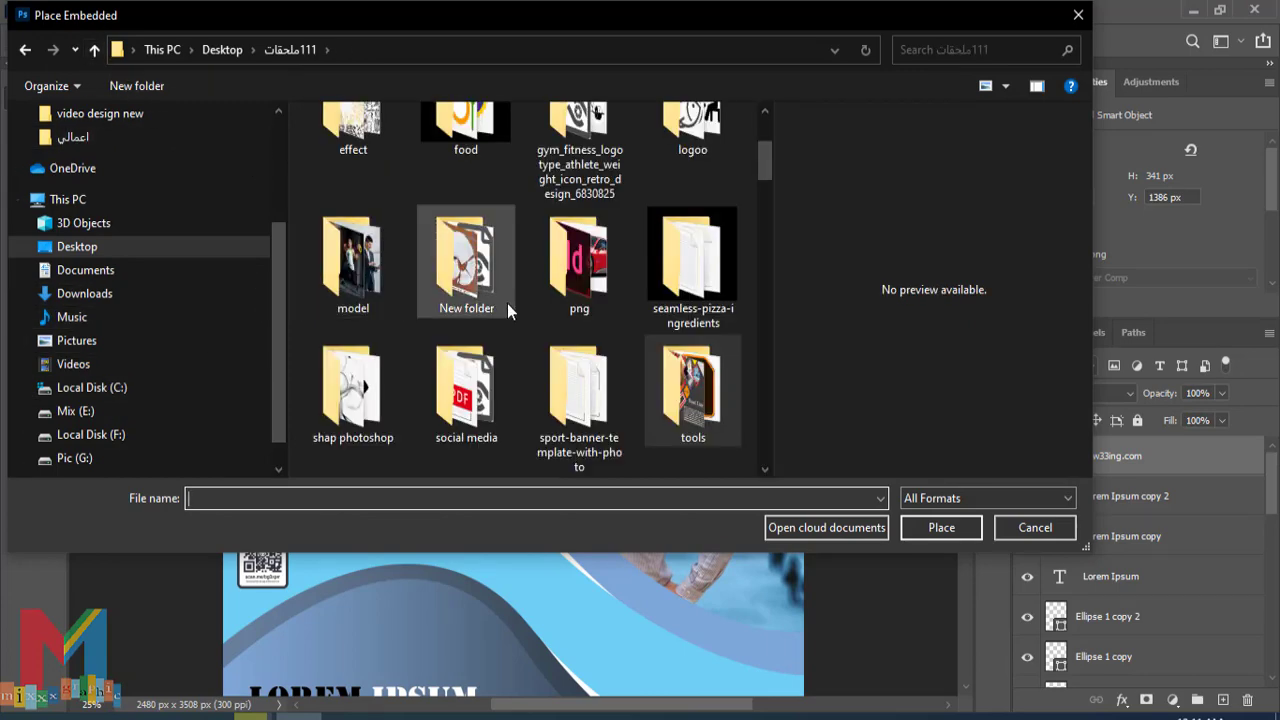
scroll(506, 305, "down", 1)
double_click(690, 250)
scroll(450, 320, "down", 2)
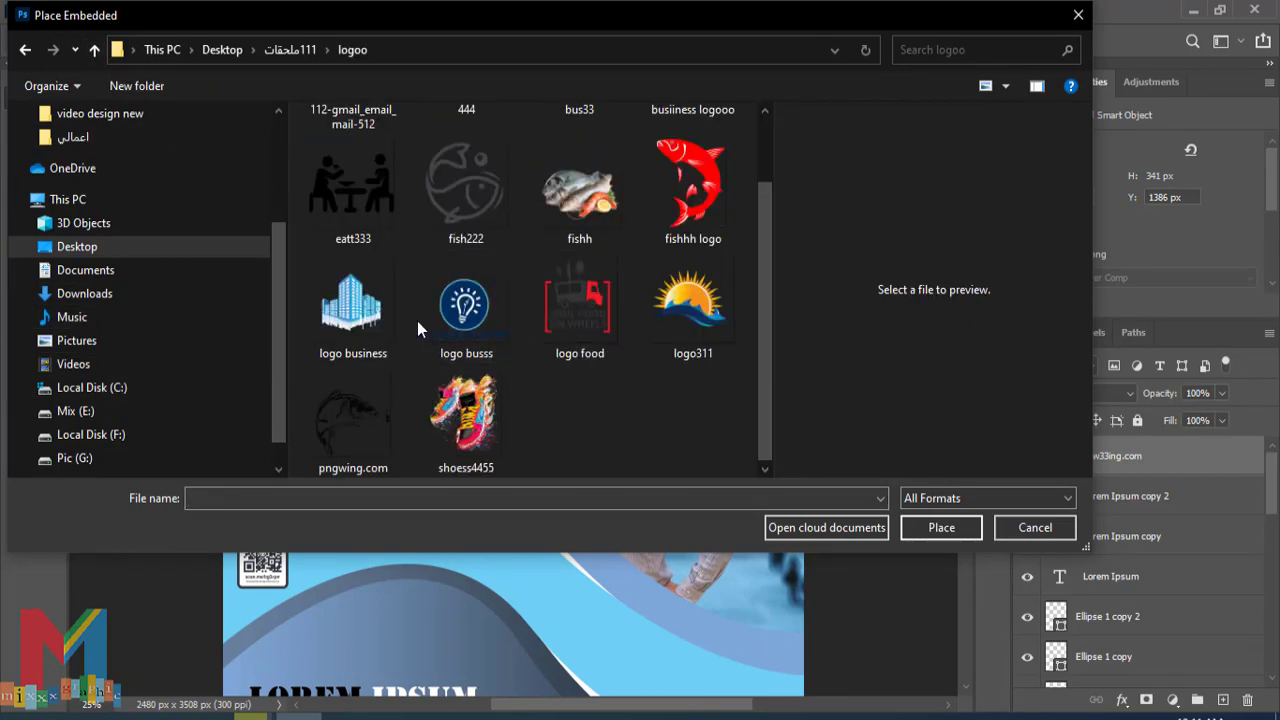
double_click(368, 315)
Scale the buildings logo down to logo size and commit it in the top-left corner
left_click_drag(805, 128, 443, 430)
left_click_drag(333, 535, 340, 228)
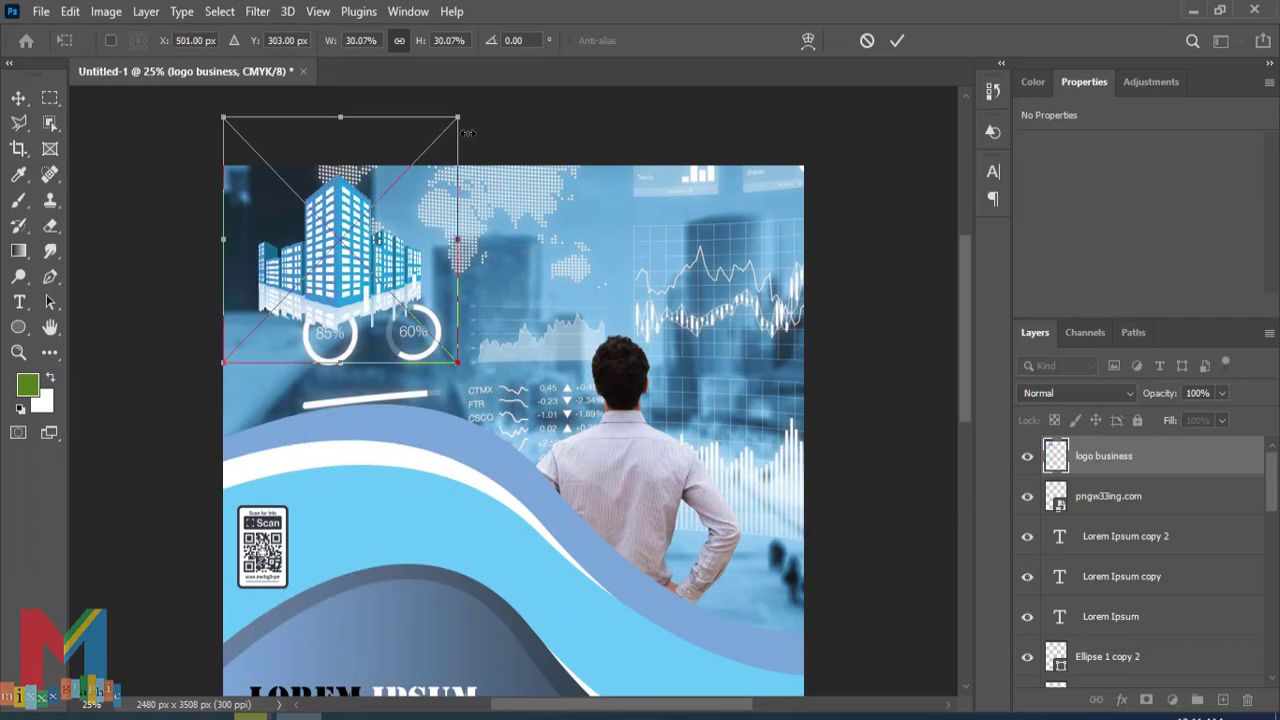
left_click_drag(457, 114, 385, 243)
left_click_drag(290, 321, 280, 243)
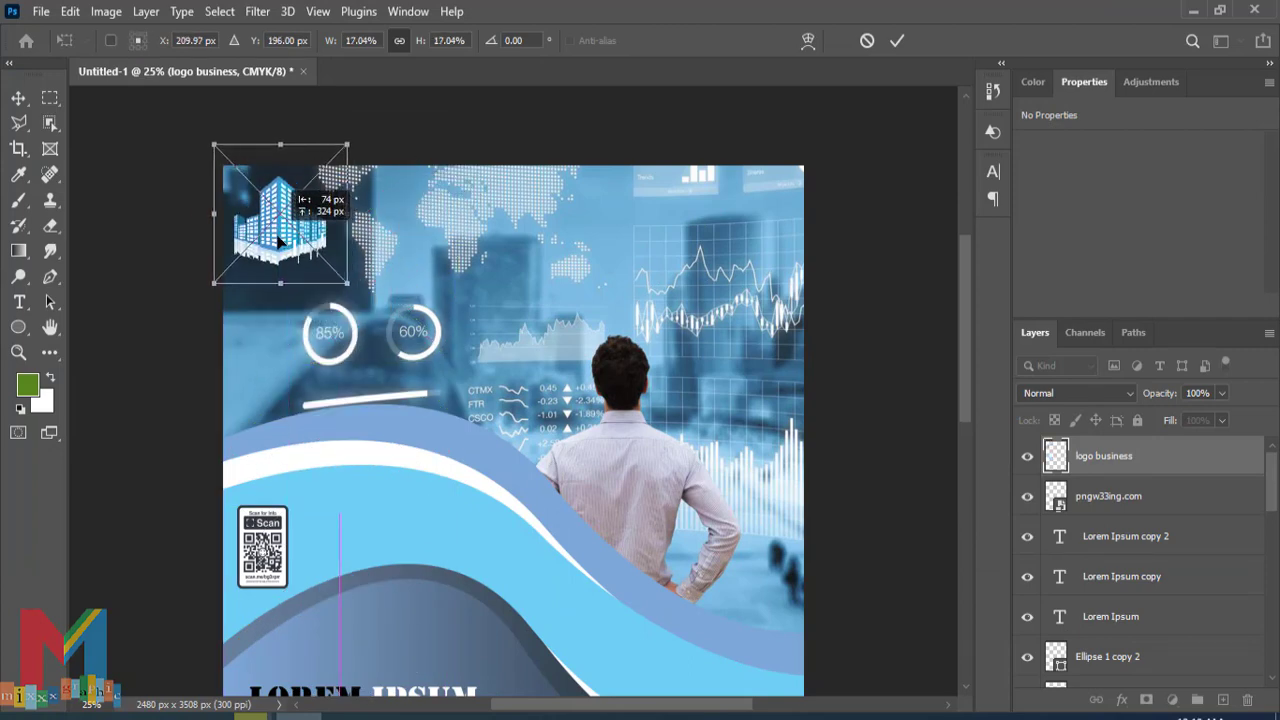
left_click(894, 40)
Add a NAME COMPANY caption under the logo and shrink it to about 70%
left_click(19, 302)
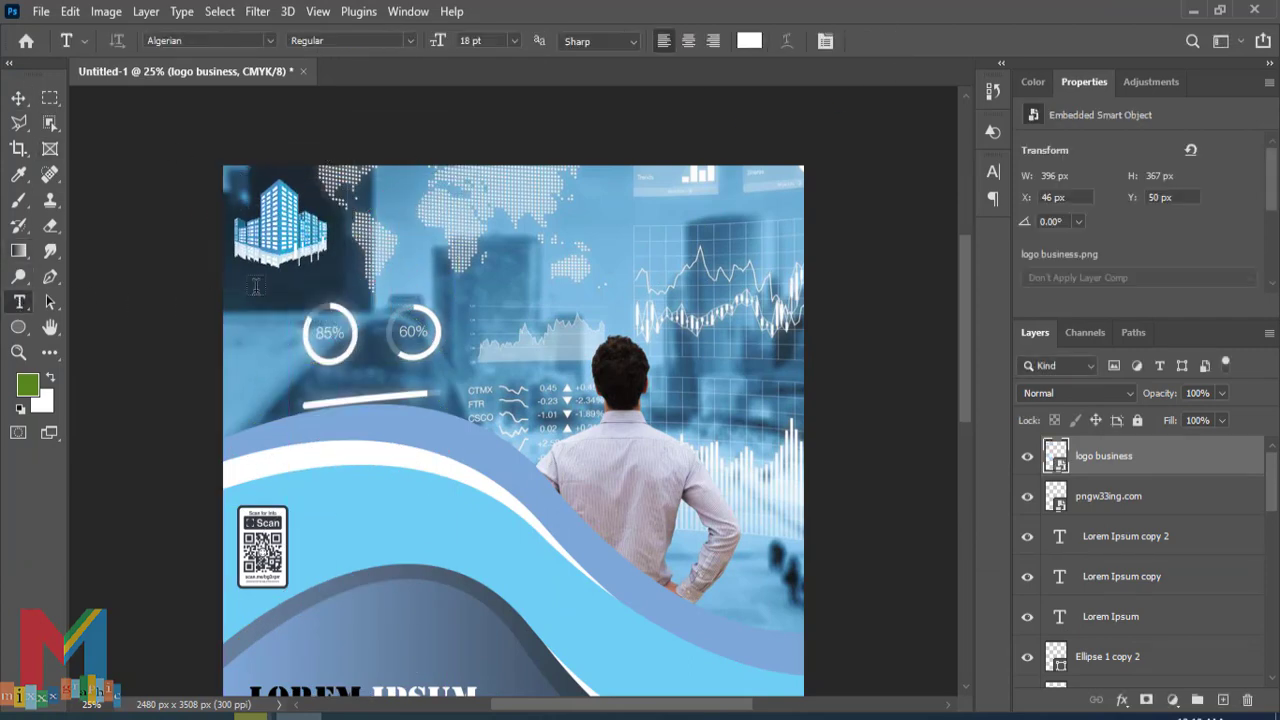
left_click(256, 288)
type("NAME COMPANY")
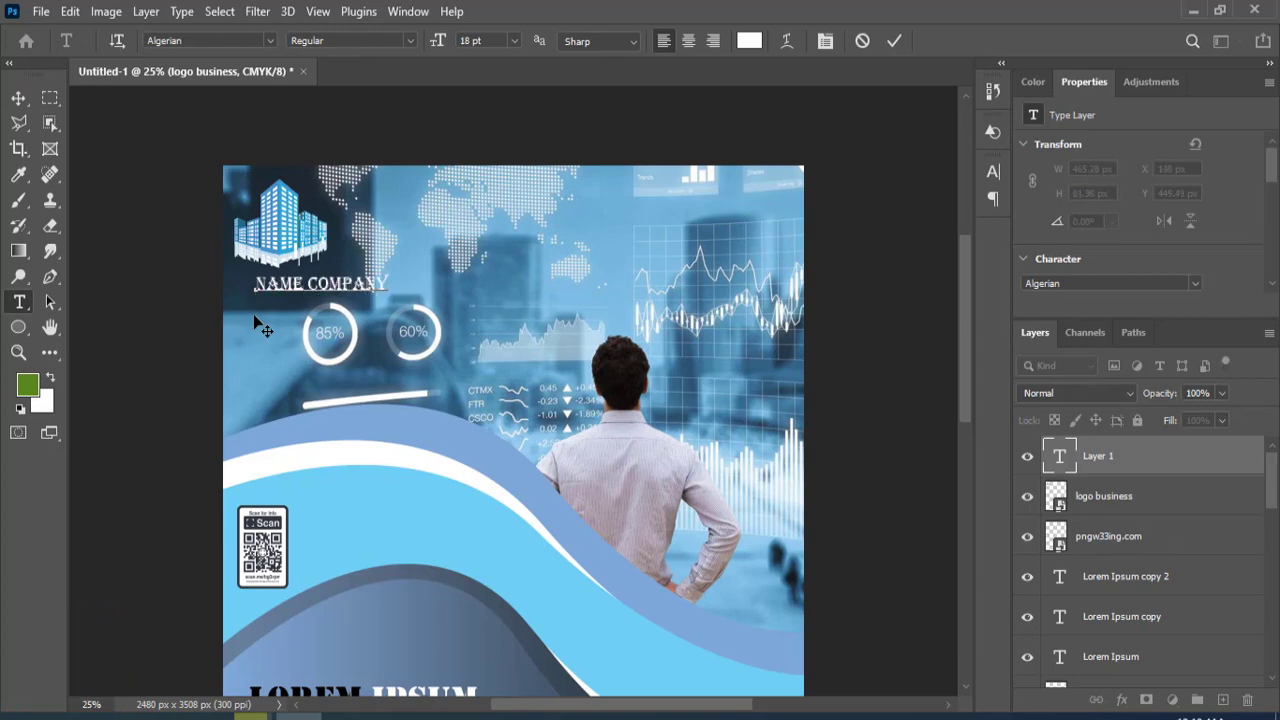
key("ctrl+Return")
key("v")
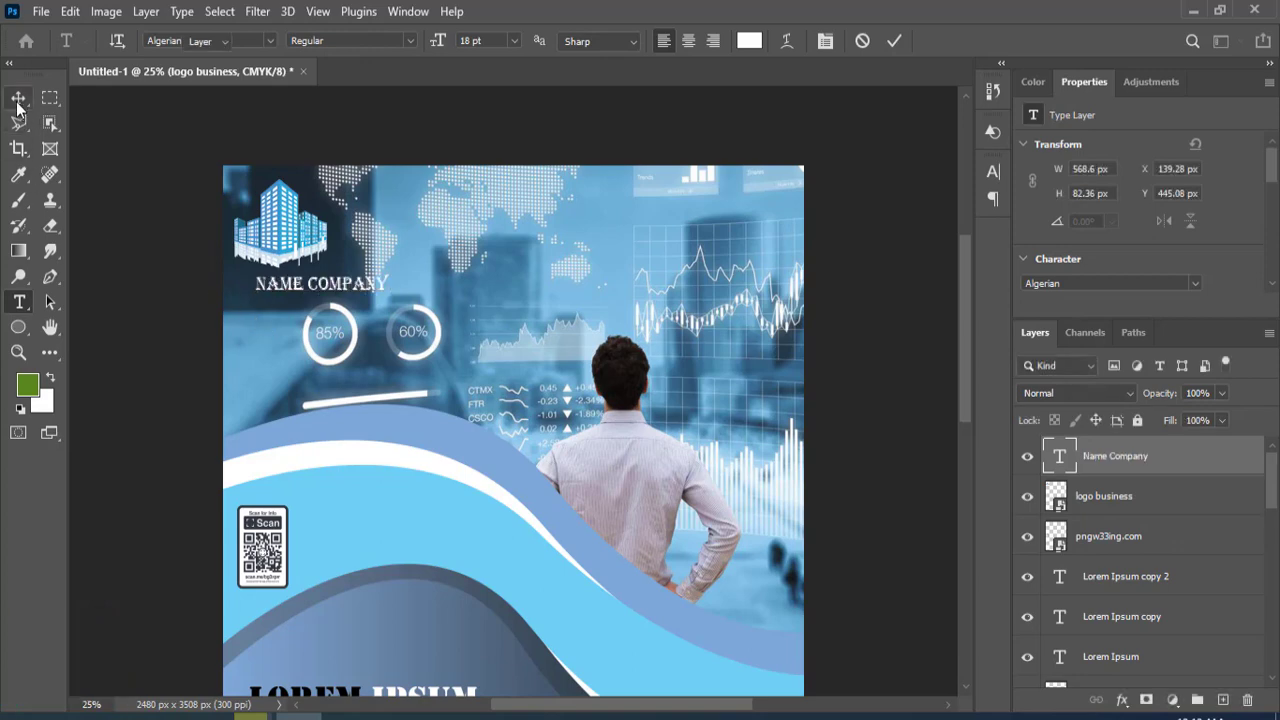
left_click_drag(282, 293, 262, 291)
key("ctrl+t")
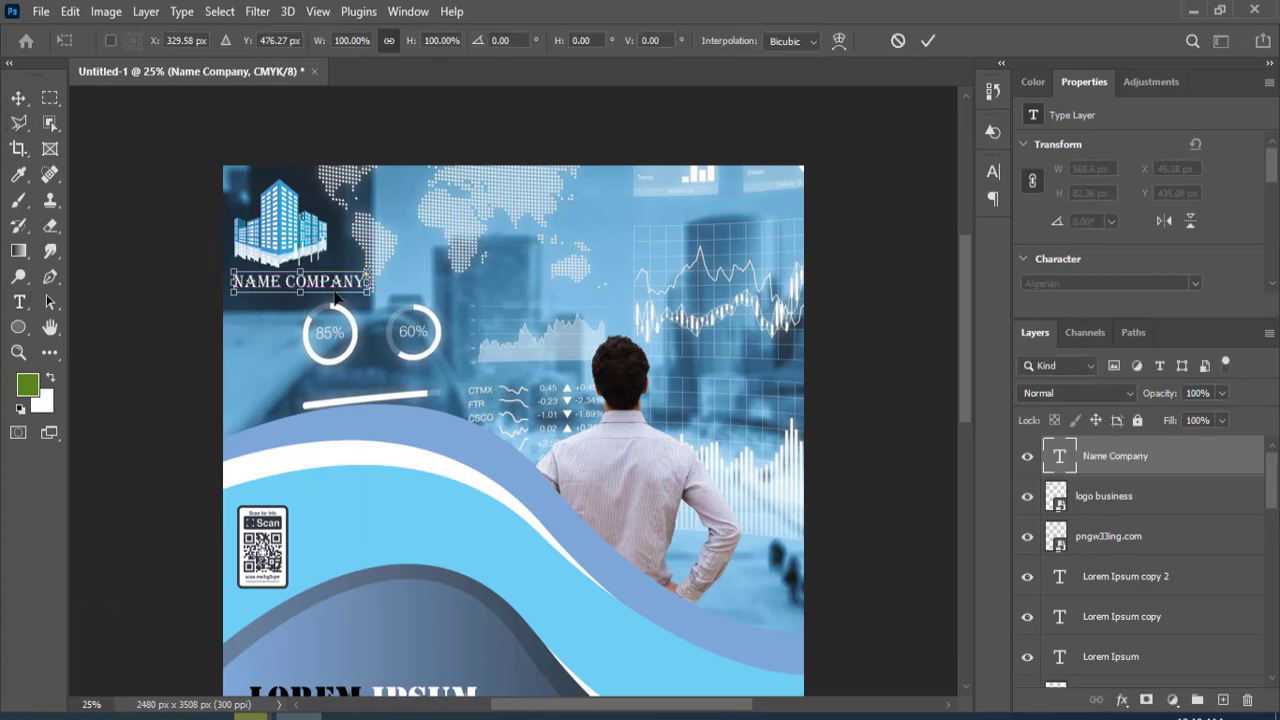
left_click_drag(369, 290, 330, 287)
key("Return")
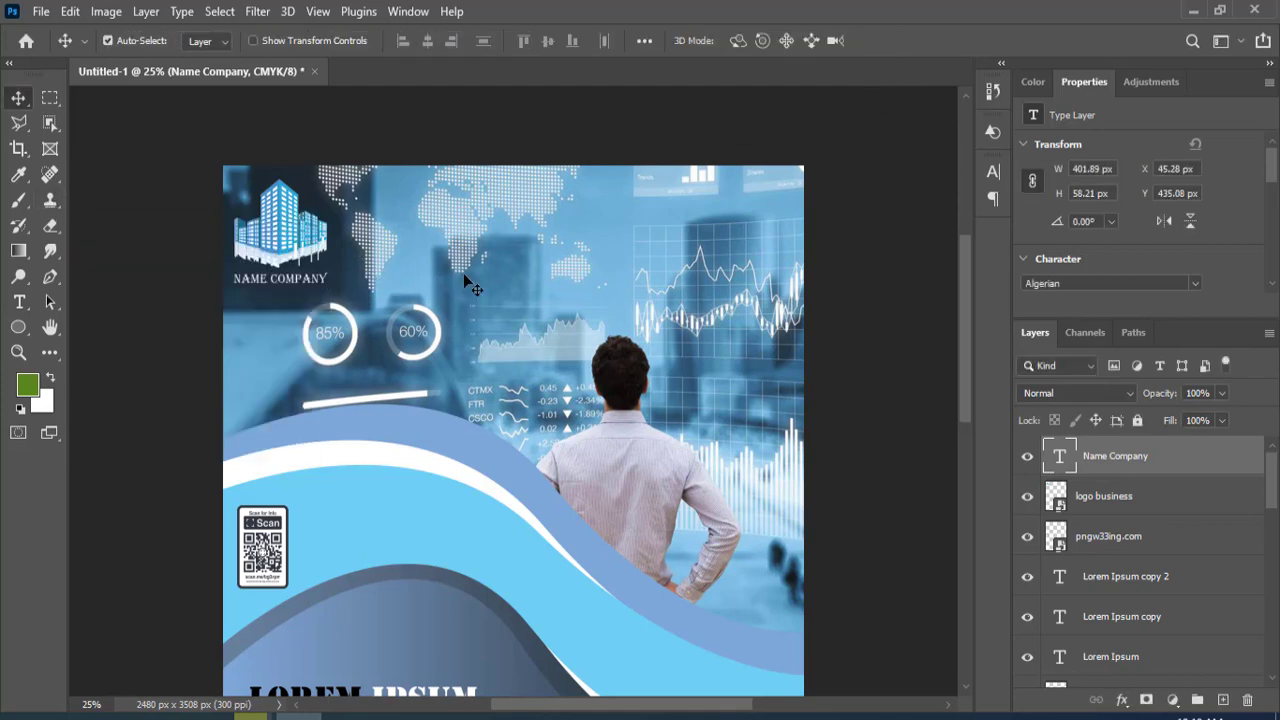
Add a 60 pt AntsyPants 'Head Line' title near the top right and position it
left_click(20, 301)
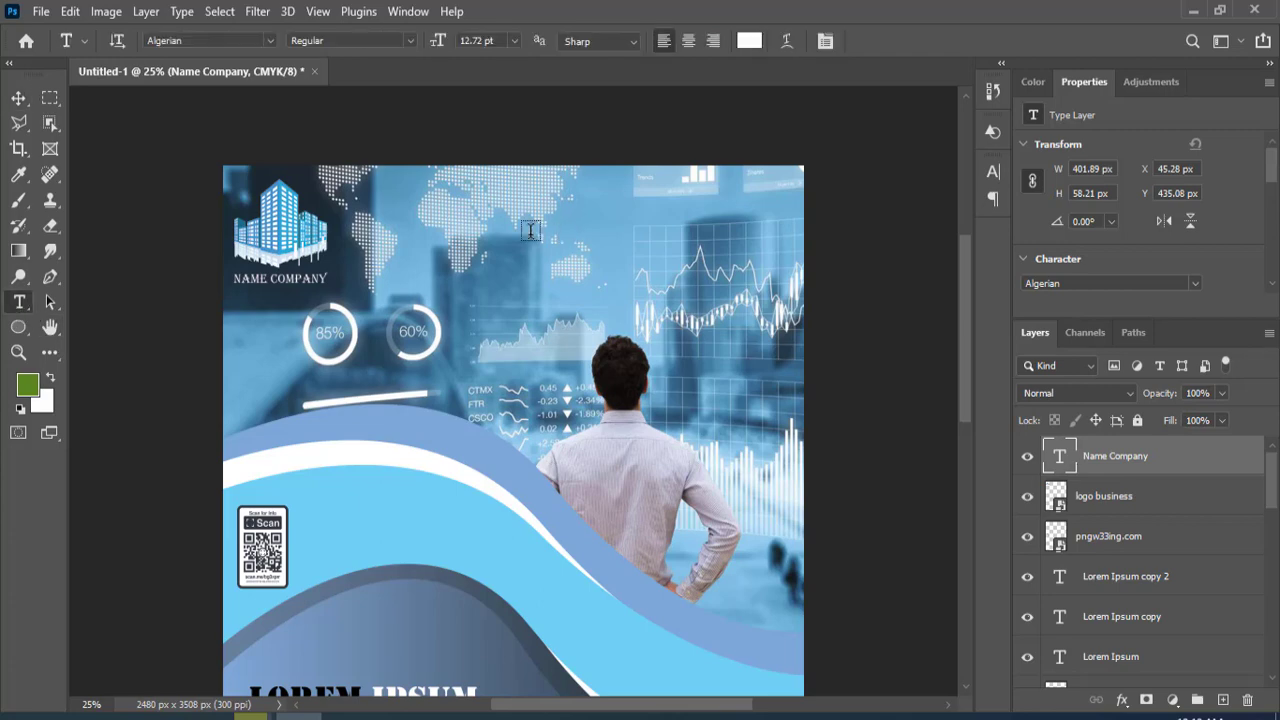
left_click(595, 210)
left_click(515, 41)
left_click(490, 270)
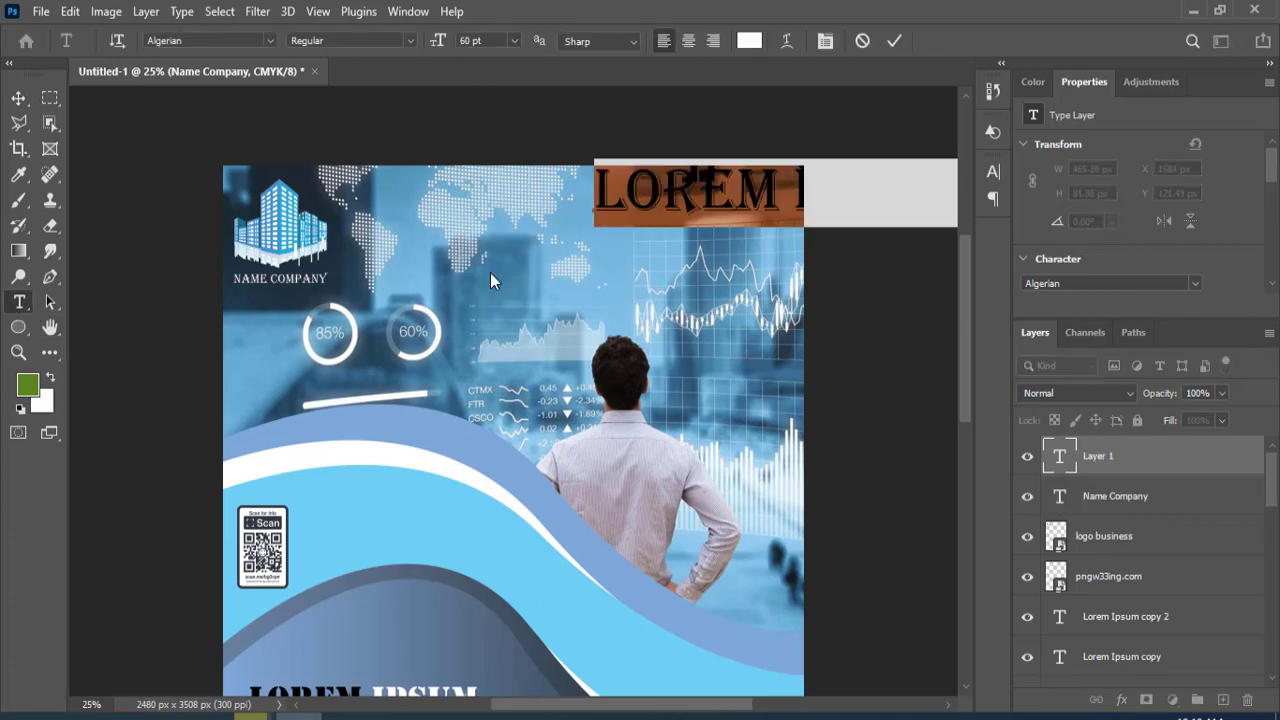
left_click(270, 40)
left_click(401, 471)
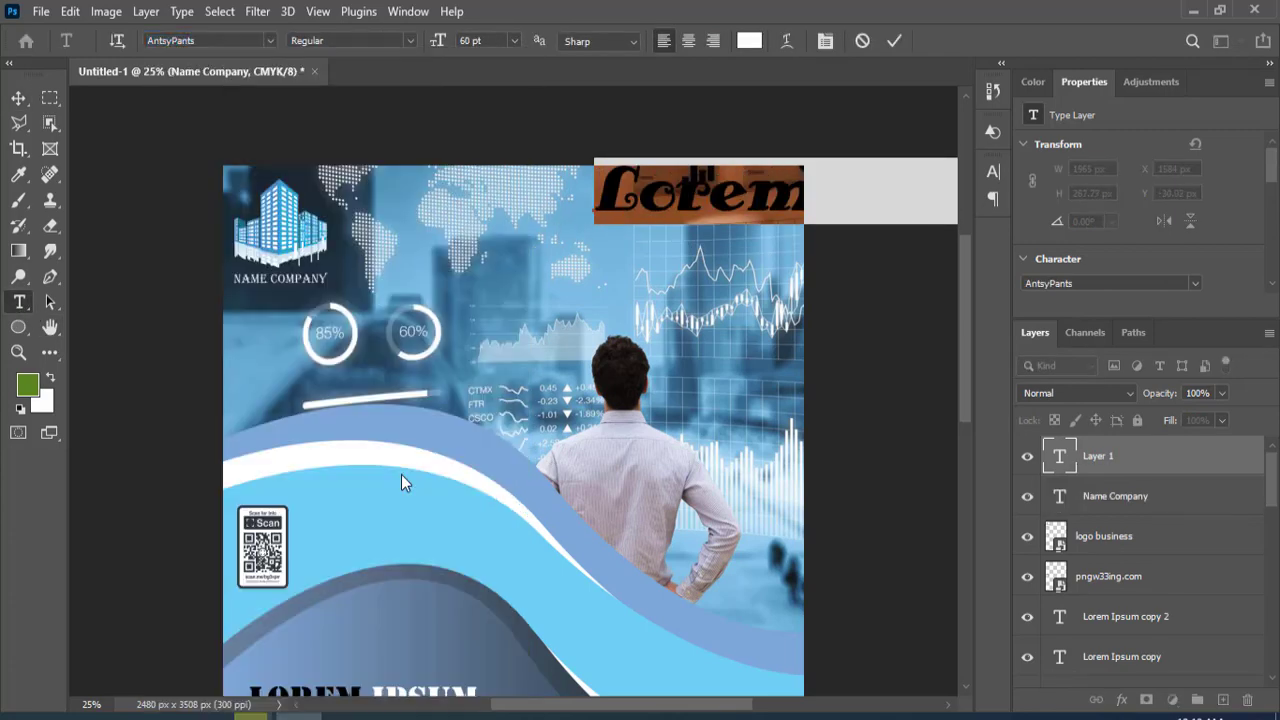
type("Head")
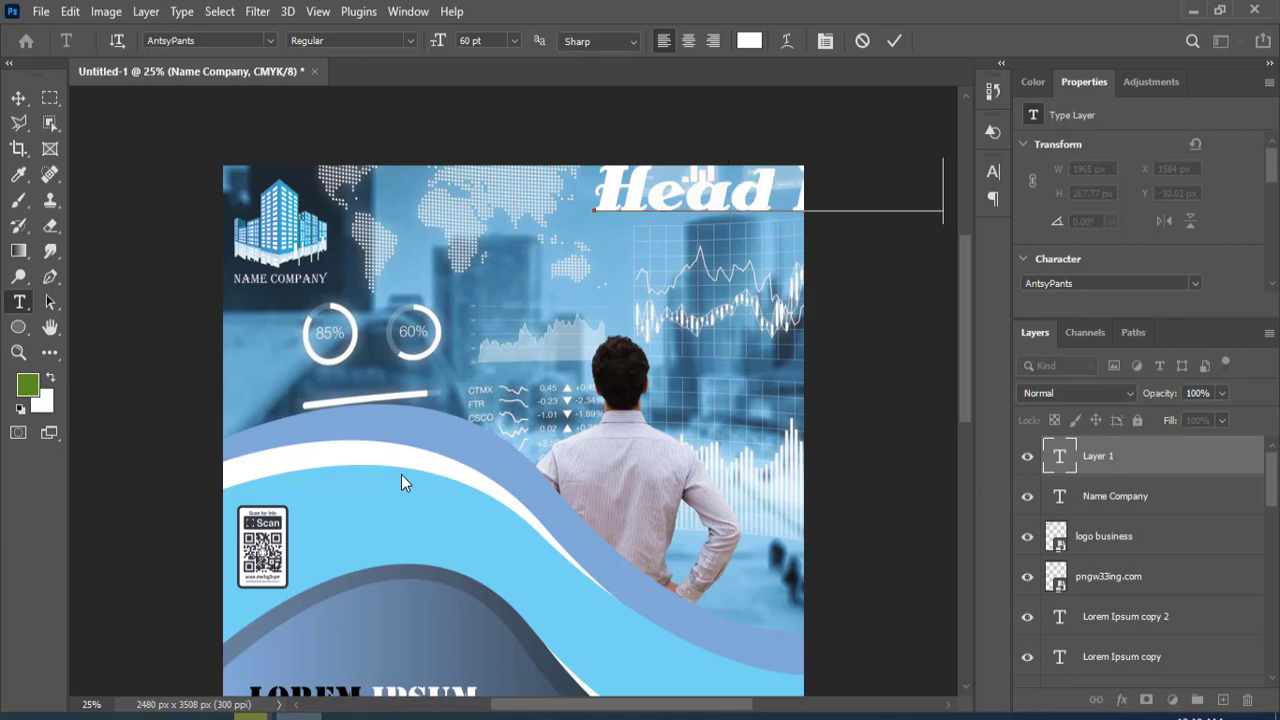
left_click(18, 97)
mouse_move(674, 206)
left_mouse_down()
mouse_move(518, 240)
mouse_move(585, 245)
mouse_move(626, 215)
mouse_move(758, 215)
left_mouse_up()
Recolour the letters 'ad' in Head and 'Li' in Line black
key("t")
left_click(749, 40)
left_click(800, 455)
left_click(1177, 200)
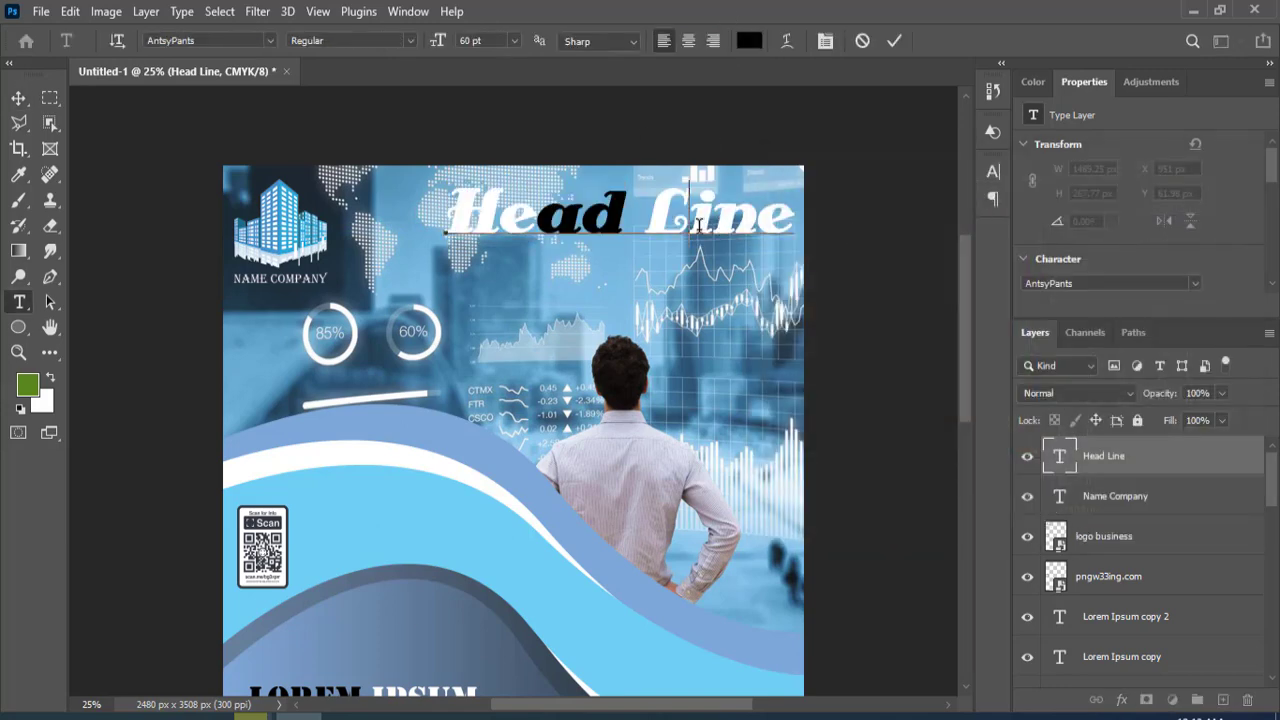
left_click(749, 40)
left_click(787, 446)
left_click(1172, 204)
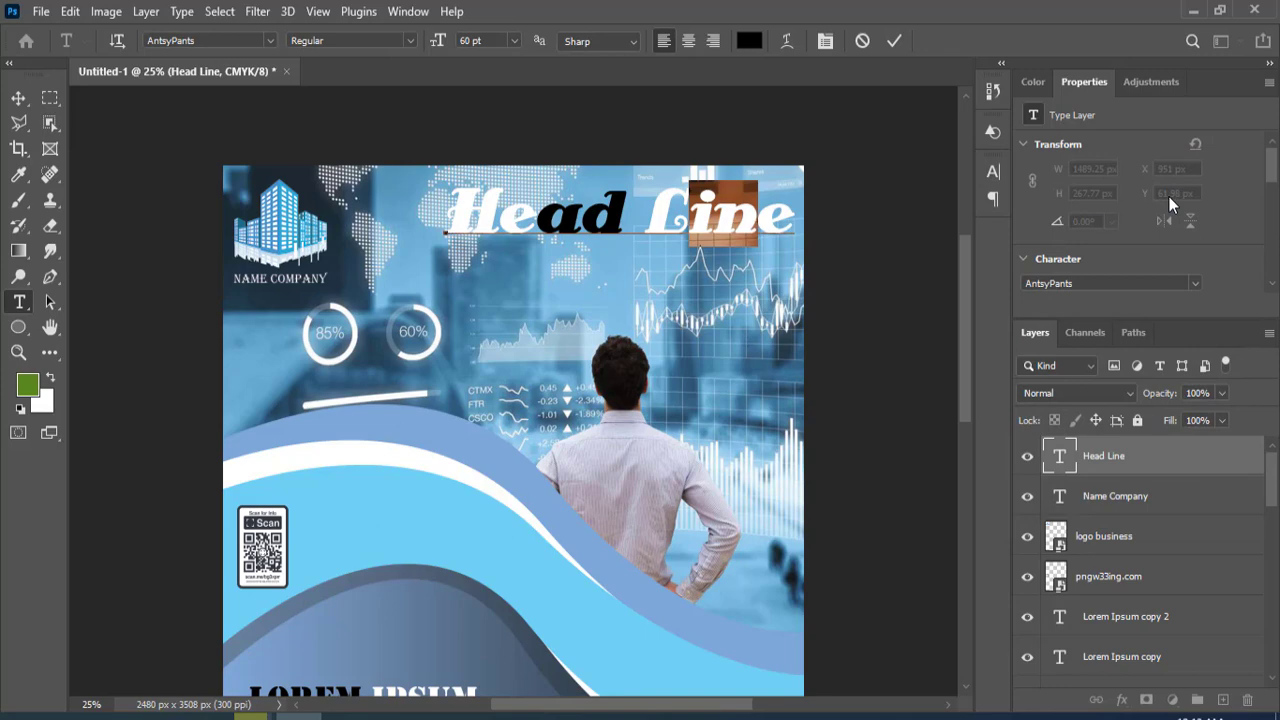
left_click(18, 100)
Draw a centred 10 pt black paragraph text box below the title
key("t")
left_click_drag(765, 258, 491, 318)
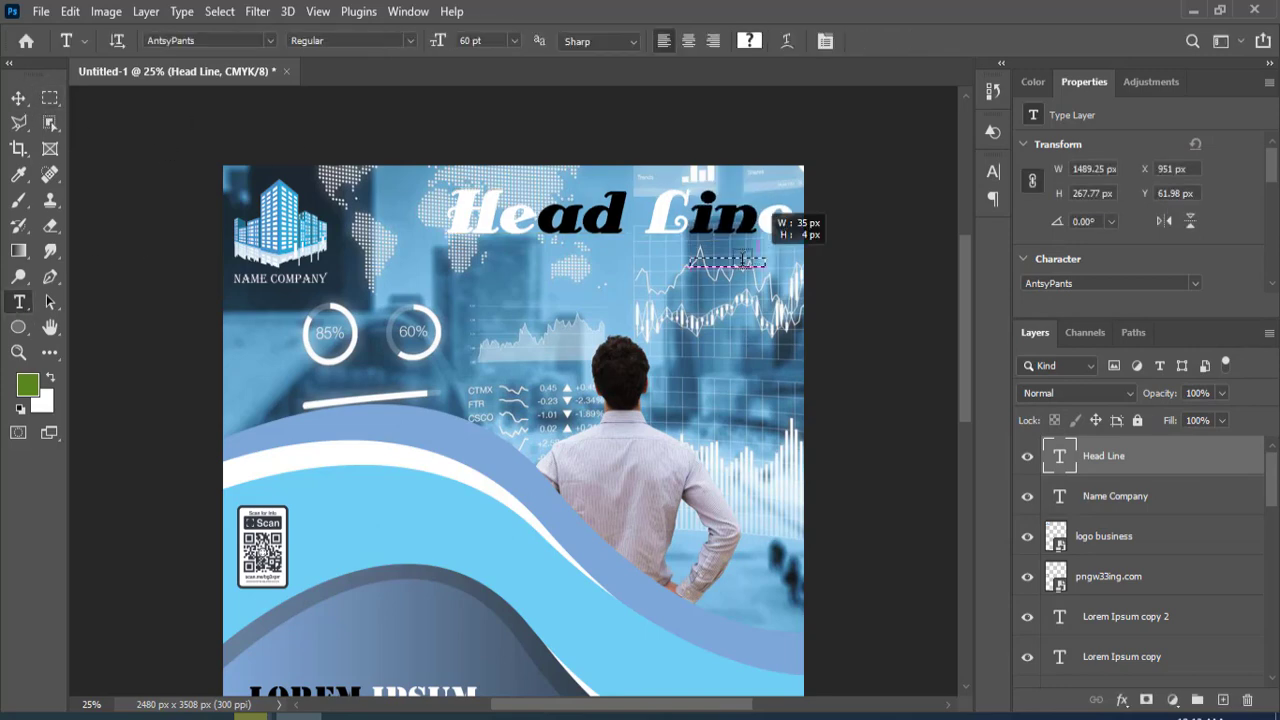
left_click(688, 40)
left_click(514, 40)
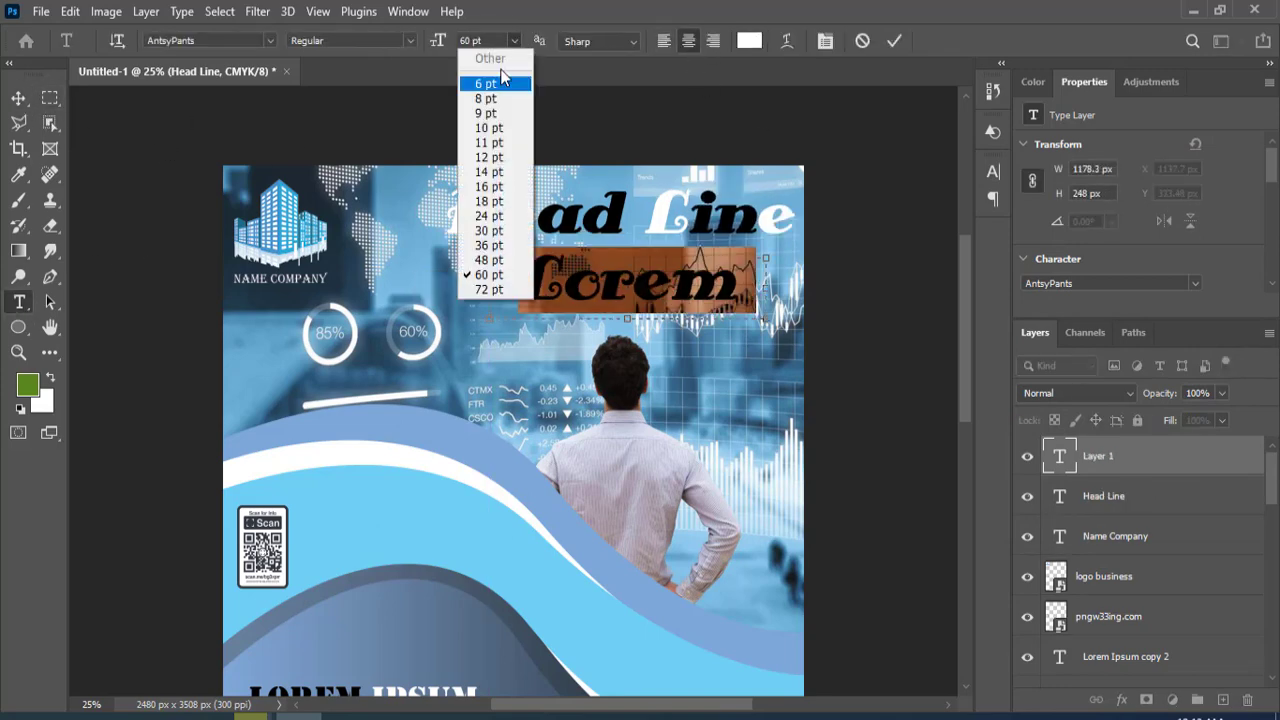
left_click(478, 118)
left_click(749, 40)
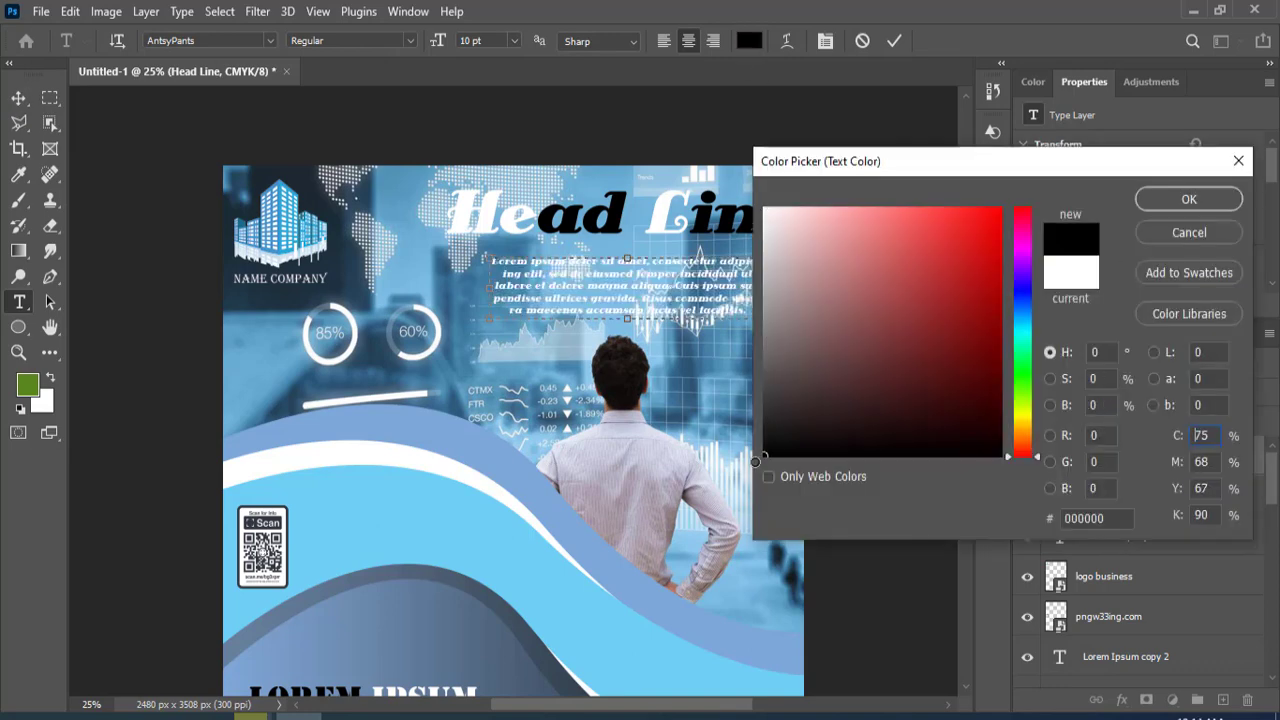
left_click(1168, 197)
left_click(18, 97)
Nudge the lorem paragraph up under the title and the bullet list slightly right under INFORMATION
left_click_drag(626, 274, 626, 262)
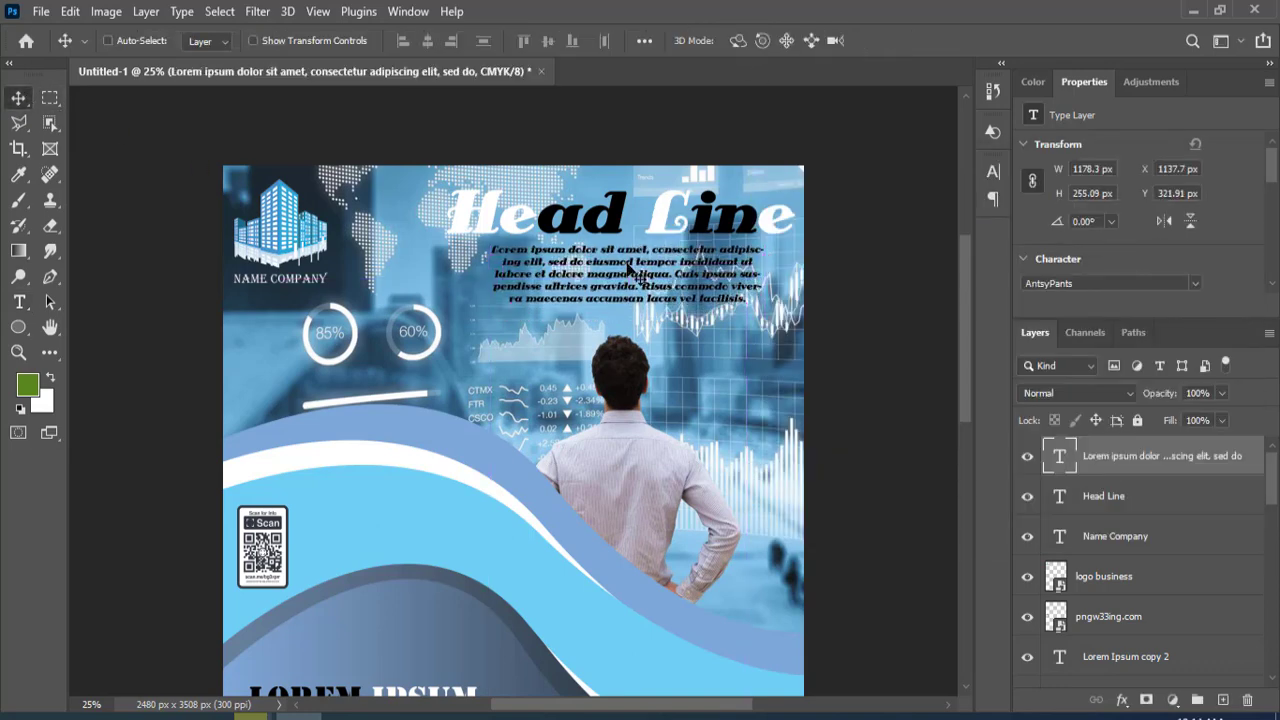
key("ctrl+minus")
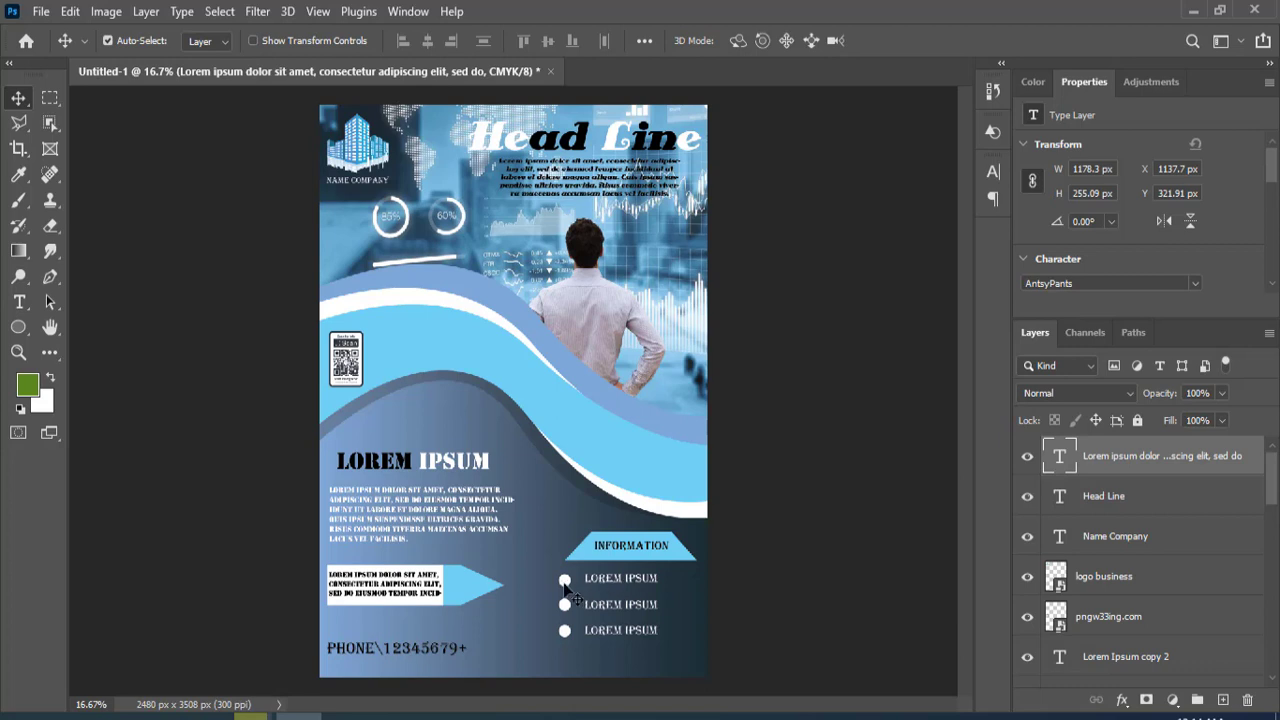
left_click(564, 585)
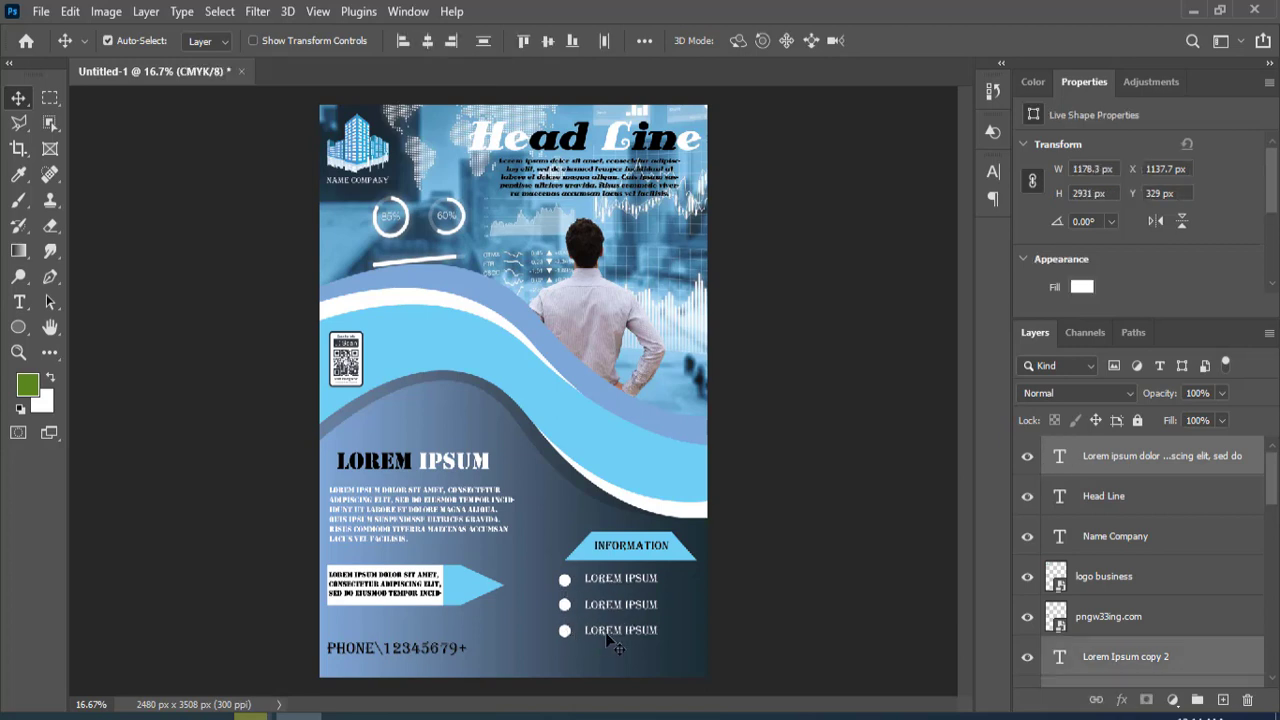
left_click_drag(605, 635, 619, 640)
left_click(853, 512)
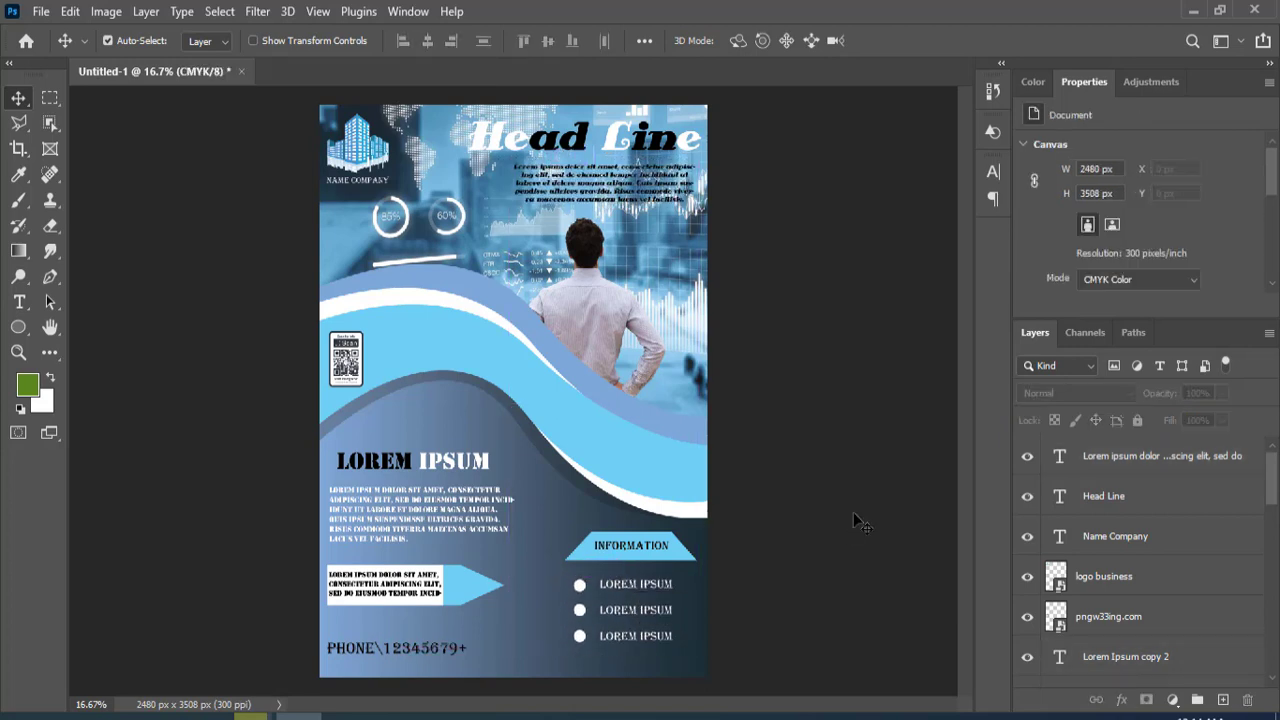